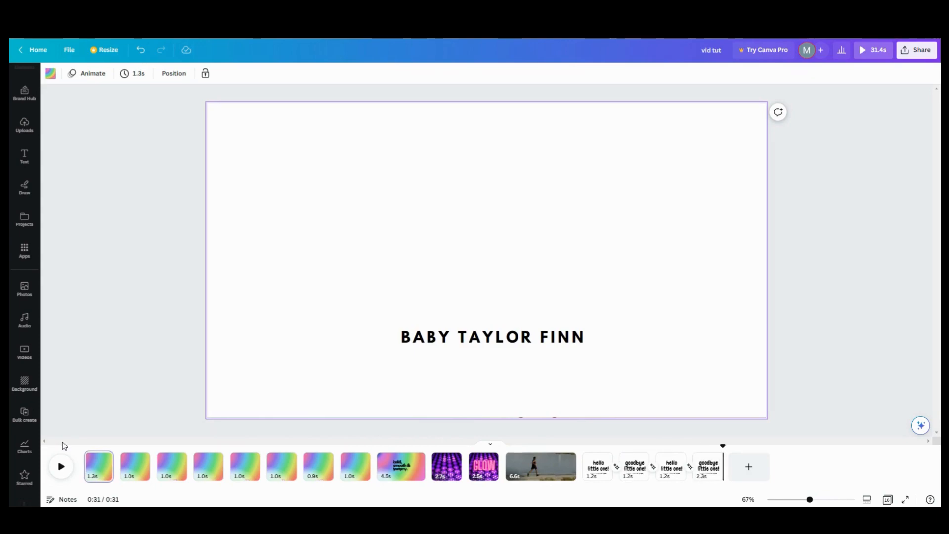
Step: Preview the existing video from the beginning, then stop playback
{"action": "left_click", "coordinate": [63, 446]}
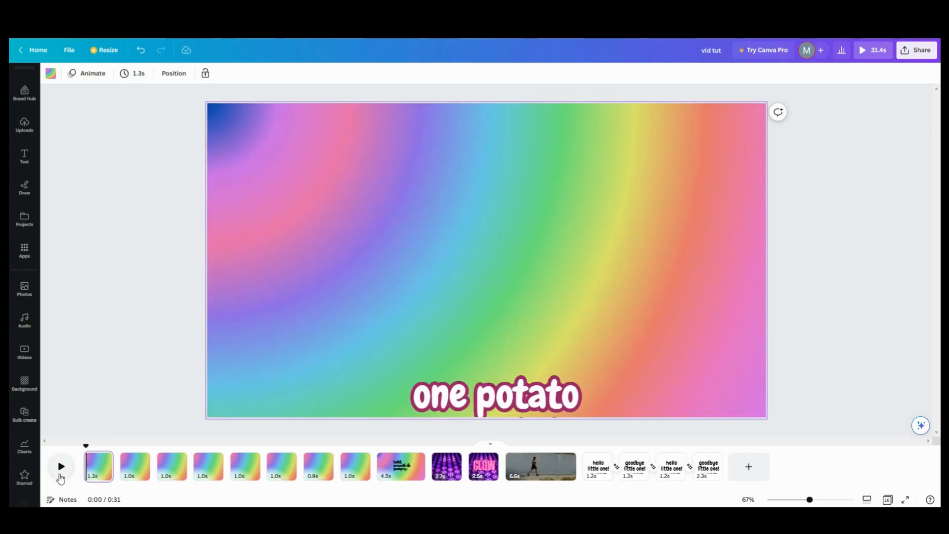
{"action": "left_click", "coordinate": [60, 476]}
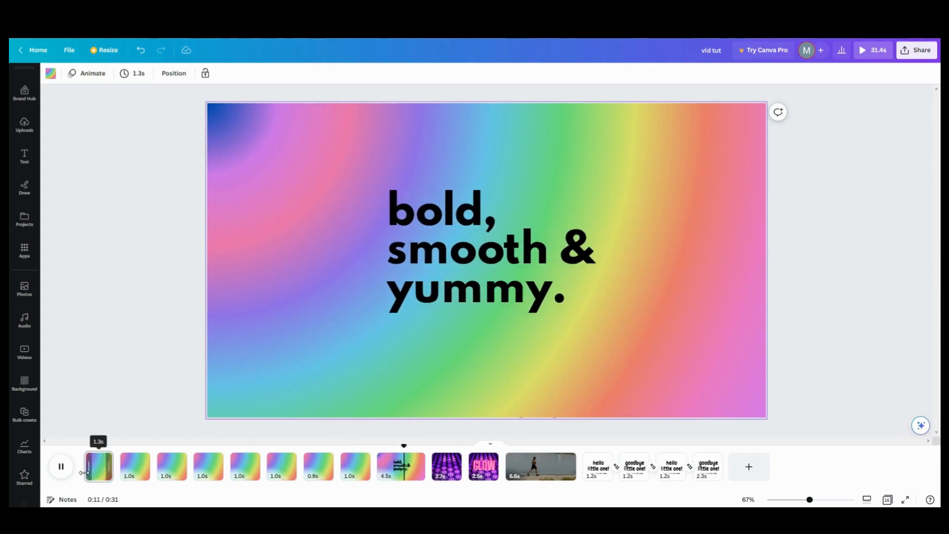
{"action": "left_click", "coordinate": [85, 470]}
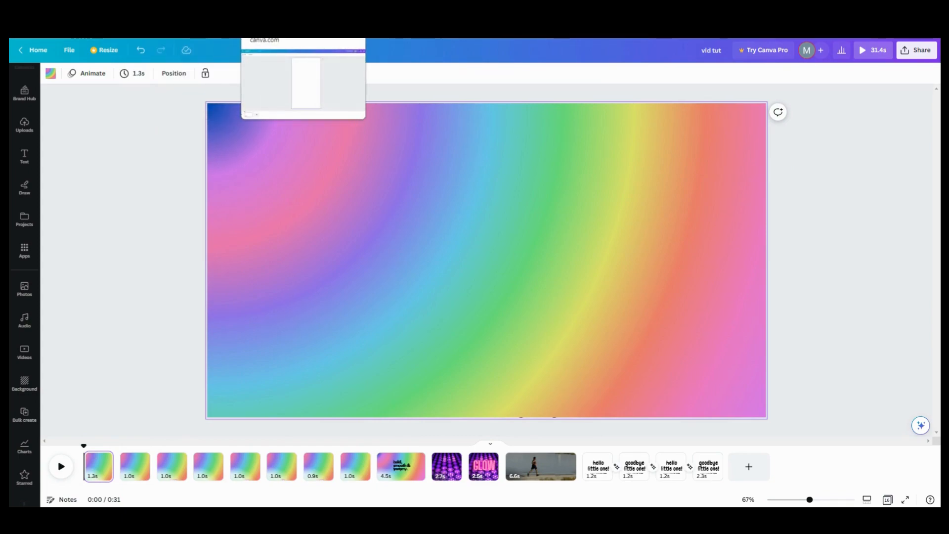
Step: Give the new blank video design's page a blue-to-purple gradient background
{"action": "left_click", "coordinate": [184, 11]}
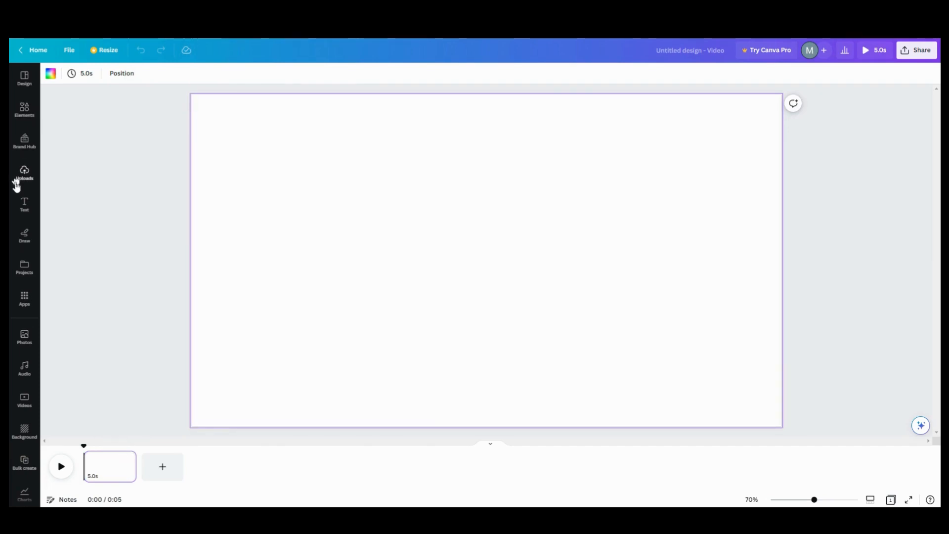
{"action": "left_click", "coordinate": [49, 78]}
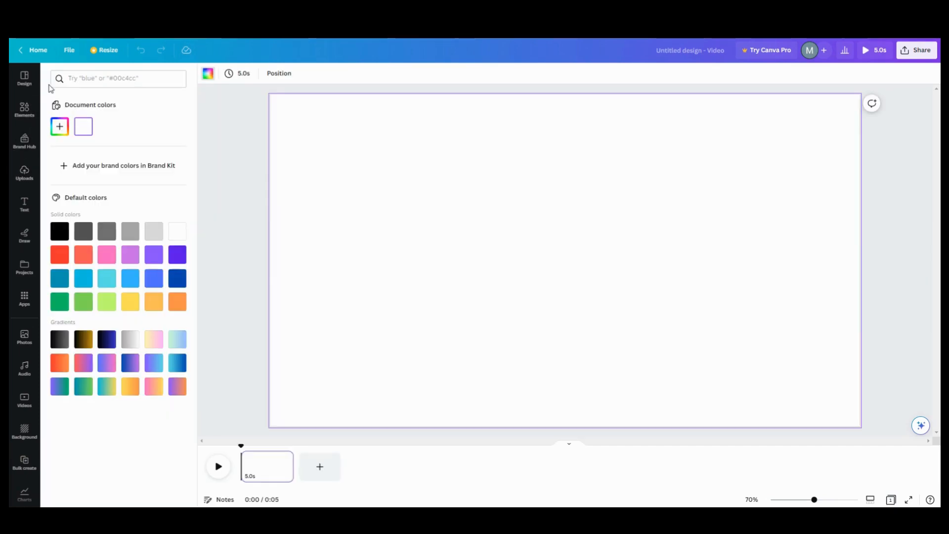
{"action": "left_click", "coordinate": [130, 362]}
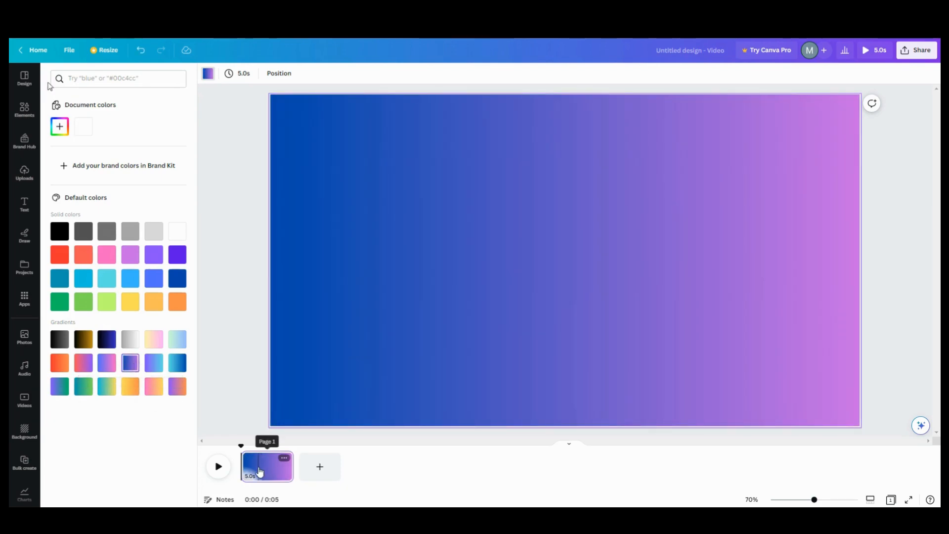
{"action": "left_click", "coordinate": [23, 205]}
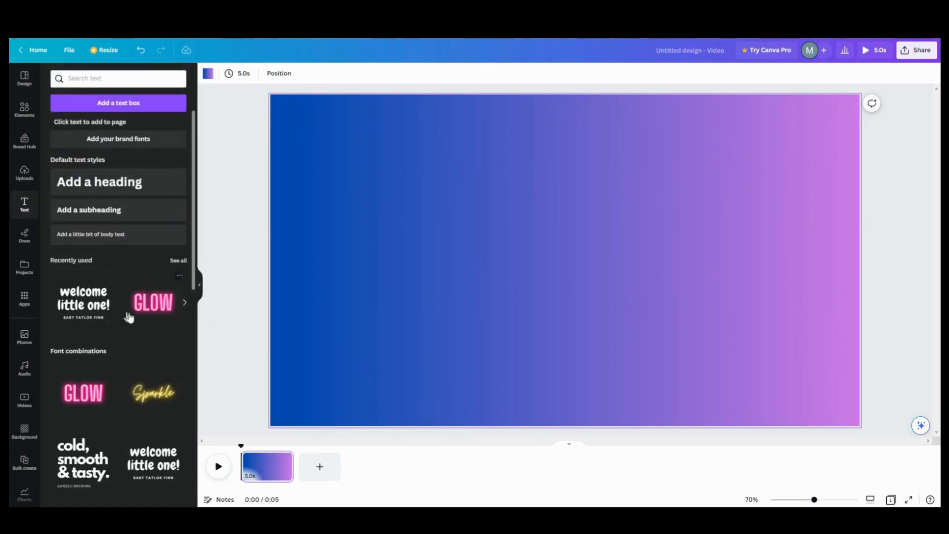
Step: Add the 'welcome little one!' text combination, ungroup it, and delete the name line
{"action": "left_click", "coordinate": [130, 317]}
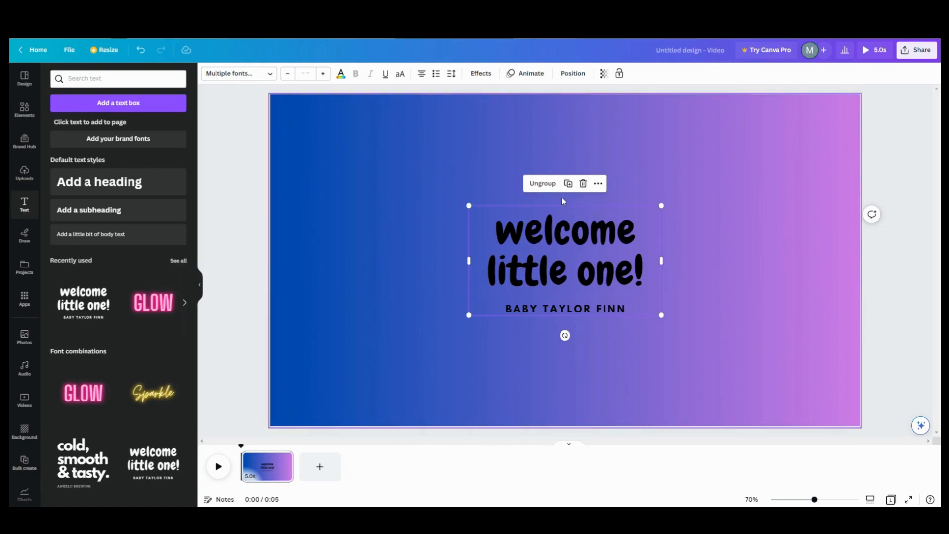
{"action": "left_click", "coordinate": [543, 184]}
{"action": "left_click", "coordinate": [712, 252]}
{"action": "left_click", "coordinate": [613, 311]}
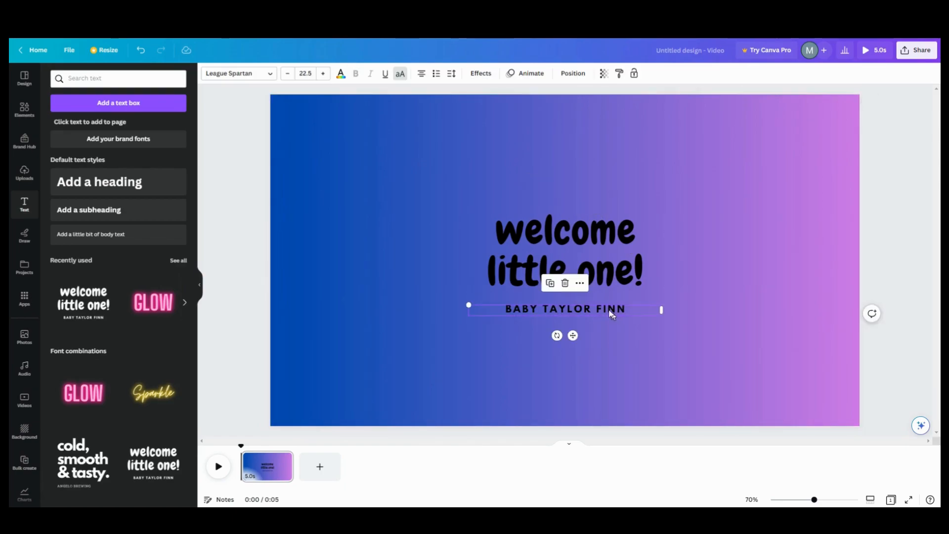
{"action": "left_click", "coordinate": [548, 286]}
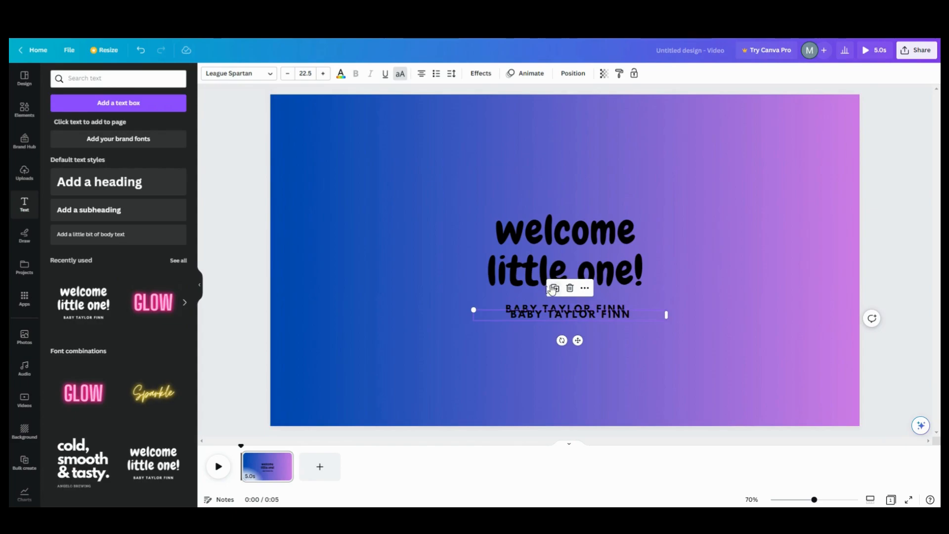
{"action": "left_click", "coordinate": [570, 289]}
{"action": "left_click", "coordinate": [567, 309]}
{"action": "left_click", "coordinate": [566, 287]}
Step: Replace the heading text with 'one potato'
{"action": "left_click", "coordinate": [629, 277]}
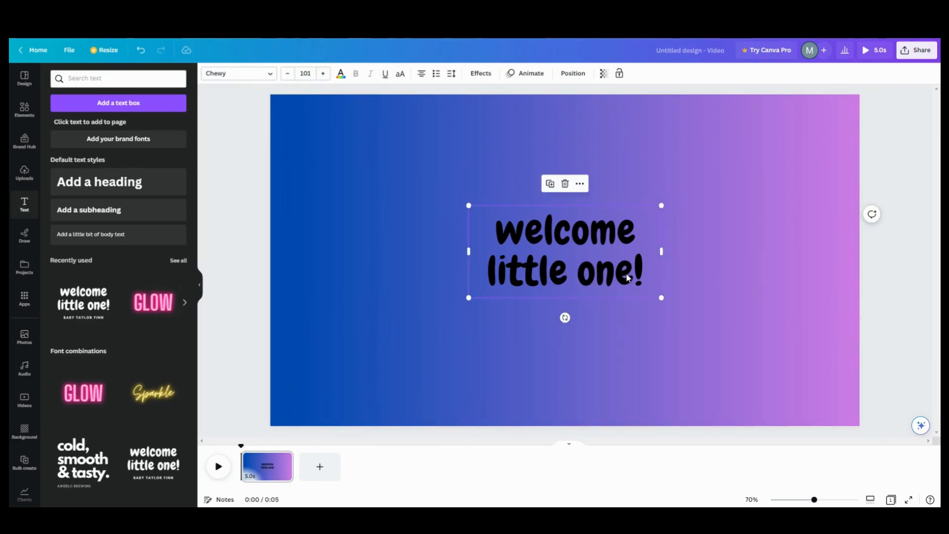
{"action": "left_click", "coordinate": [646, 270]}
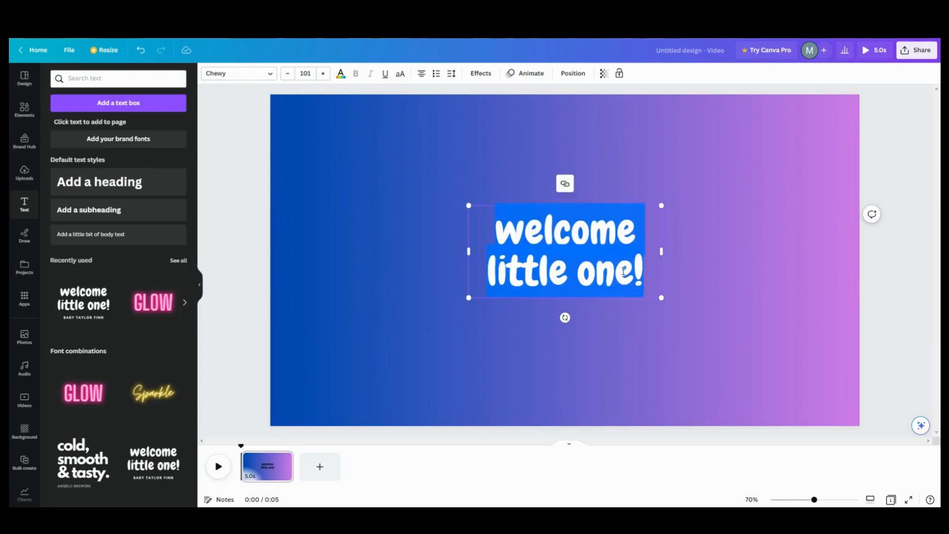
{"action": "left_click", "coordinate": [642, 271]}
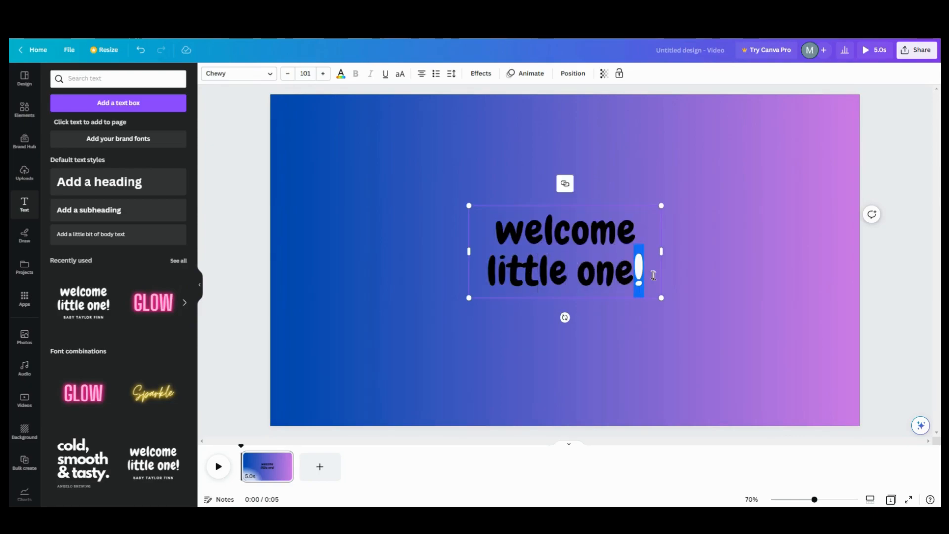
{"action": "left_click", "coordinate": [511, 252]}
{"action": "left_click_drag", "start_coordinate": [644, 273], "coordinate": [496, 231]}
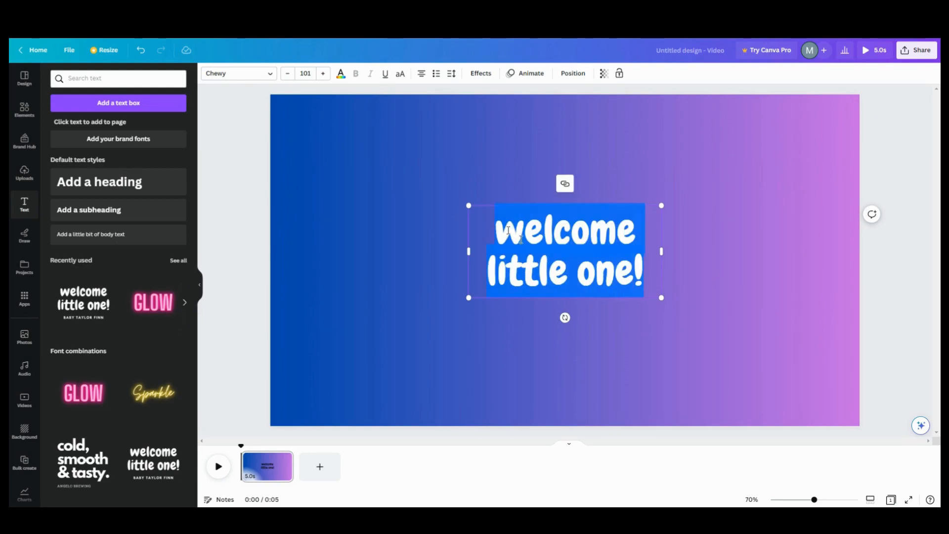
{"action": "type", "text": "one po"}
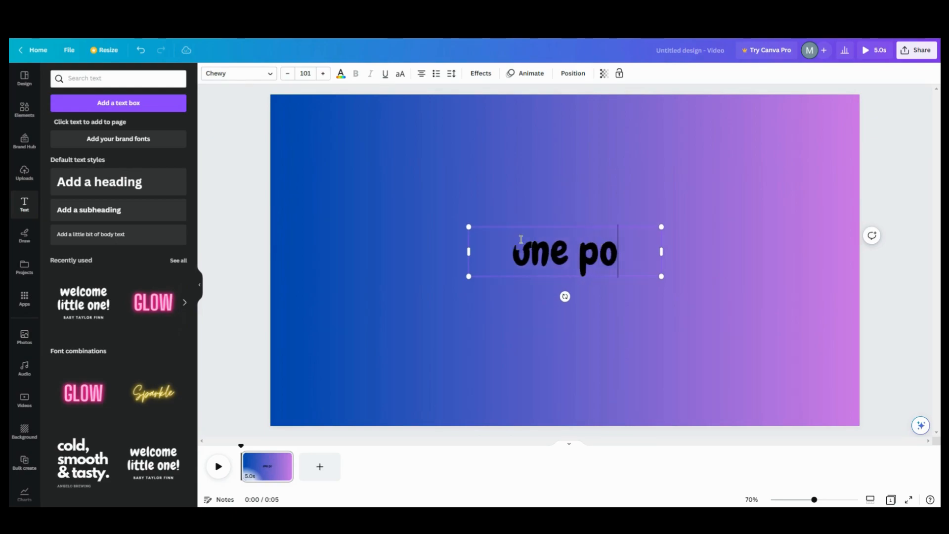
{"action": "type", "text": "tato"}
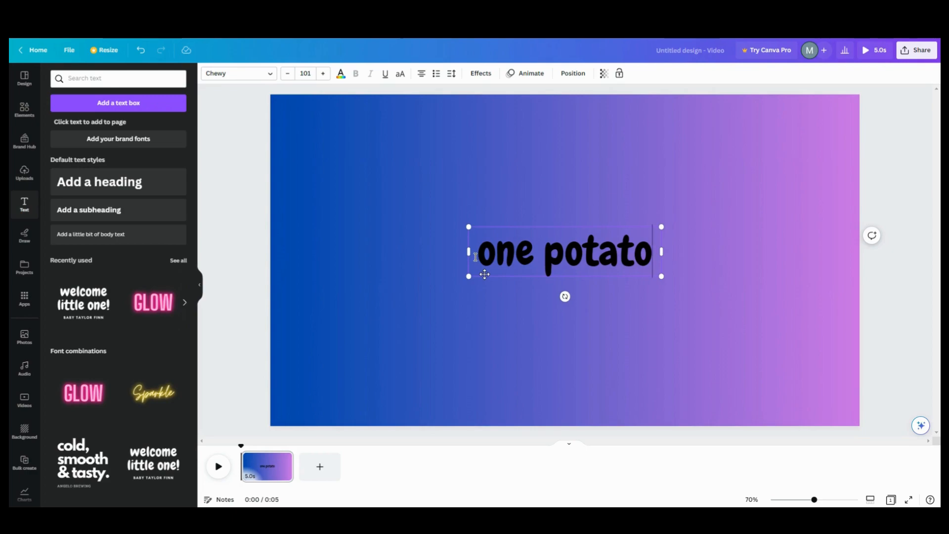
{"action": "left_click", "coordinate": [199, 289]}
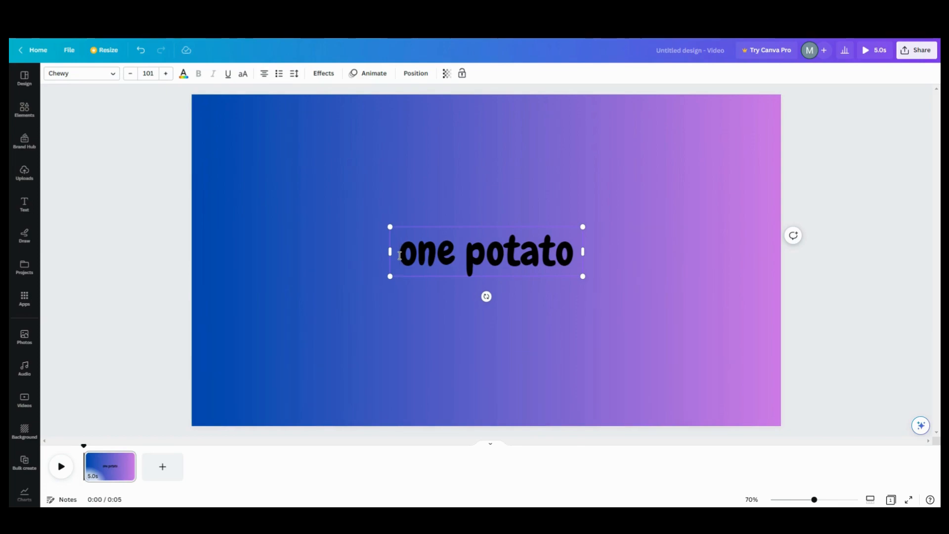
Step: Add a blank line above 'one potato' and drag the text below the page's bottom edge
{"action": "key", "text": "Return"}
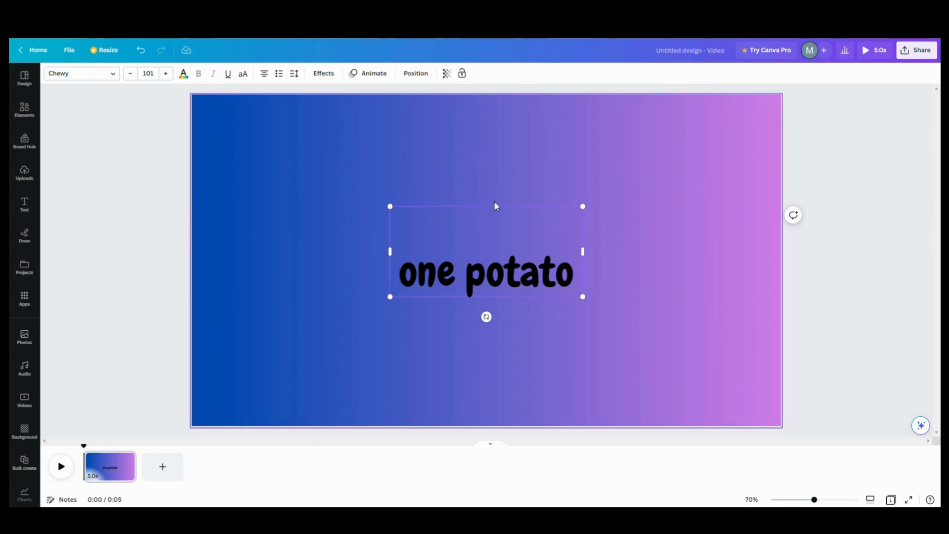
{"action": "left_click_drag", "start_coordinate": [496, 207], "coordinate": [490, 380]}
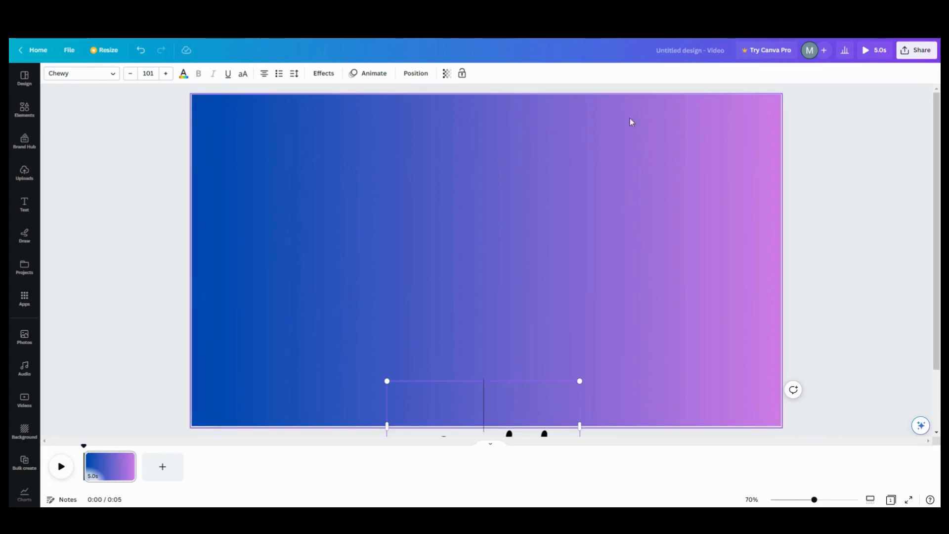
Step: Animate 'one potato' on a slightly faster Steady custom path rising from below; trim page to 2.0s
{"action": "left_click", "coordinate": [375, 73]}
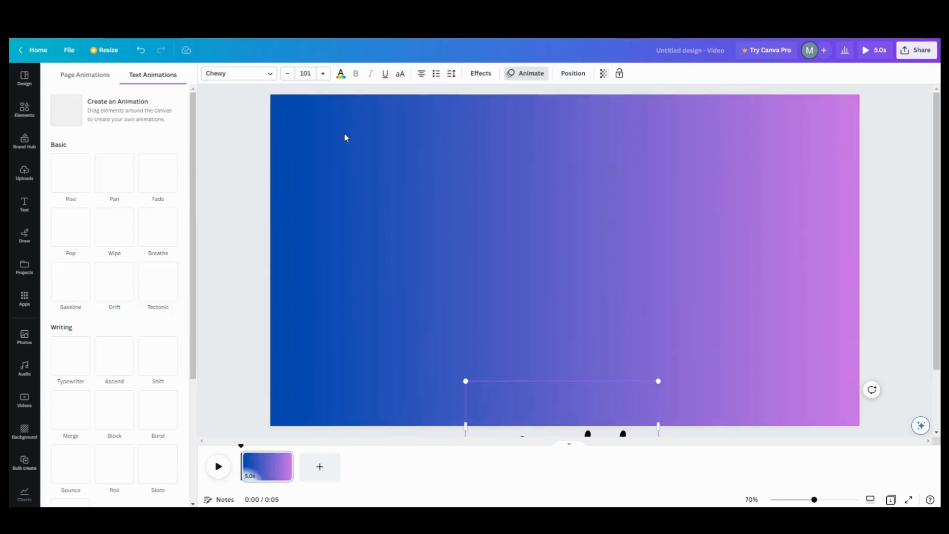
{"action": "left_click", "coordinate": [554, 358]}
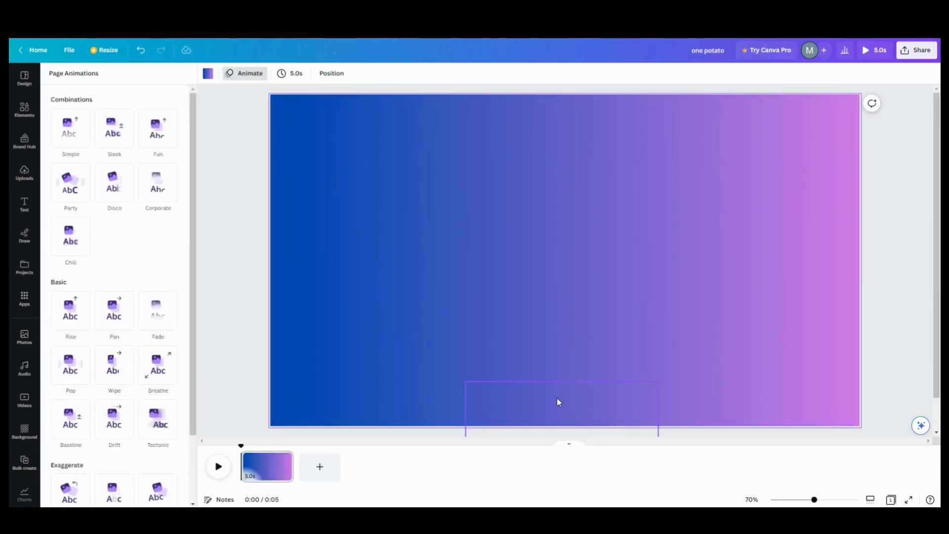
{"action": "left_click_drag", "start_coordinate": [557, 397], "coordinate": [560, 398]}
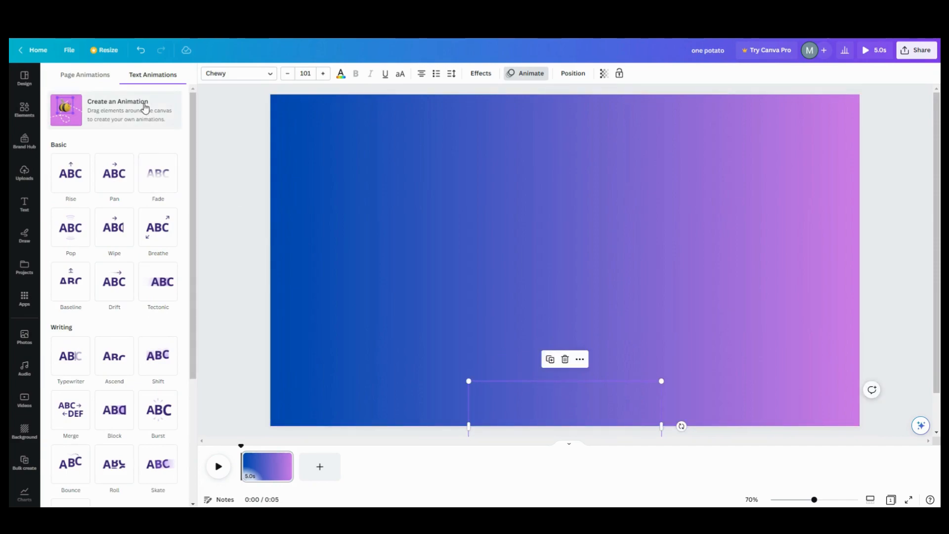
{"action": "left_click", "coordinate": [105, 115]}
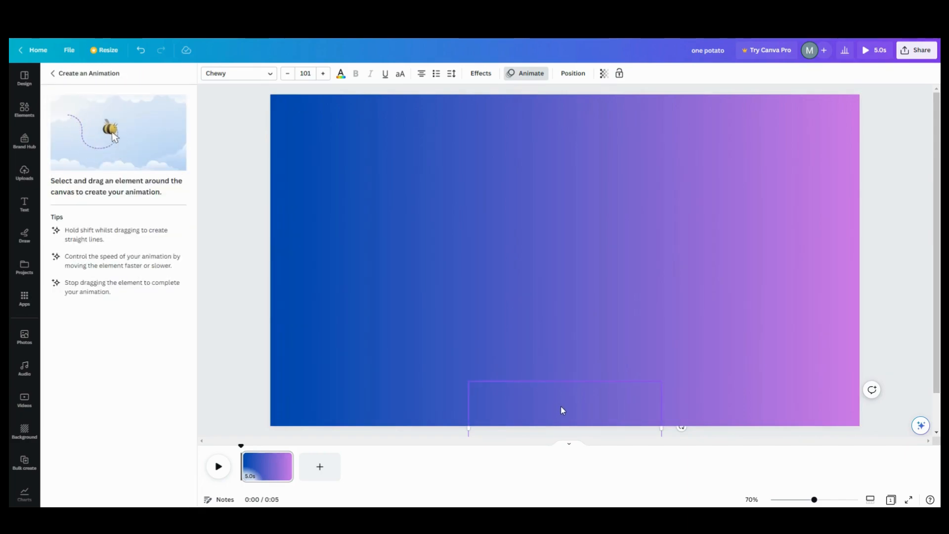
{"action": "left_click_drag", "start_coordinate": [561, 406], "coordinate": [555, 228]}
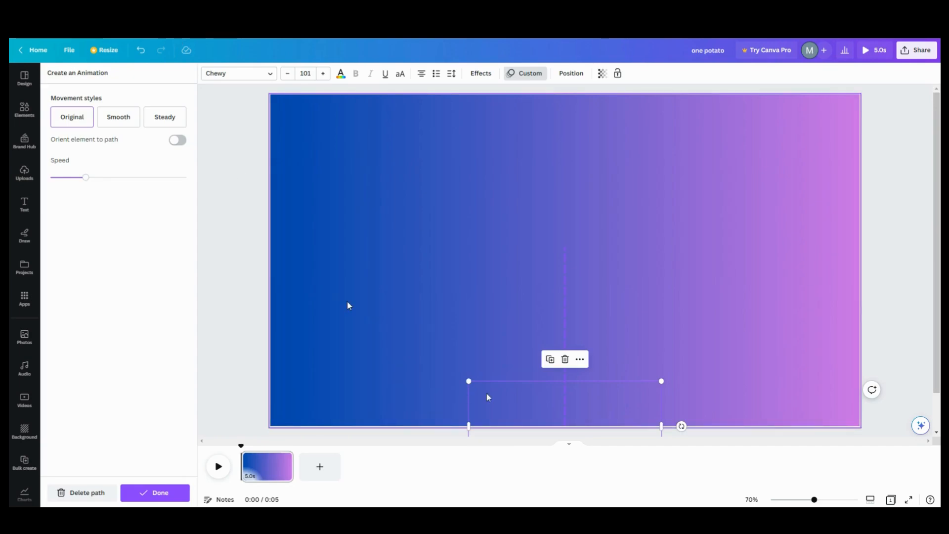
{"action": "left_click", "coordinate": [158, 121]}
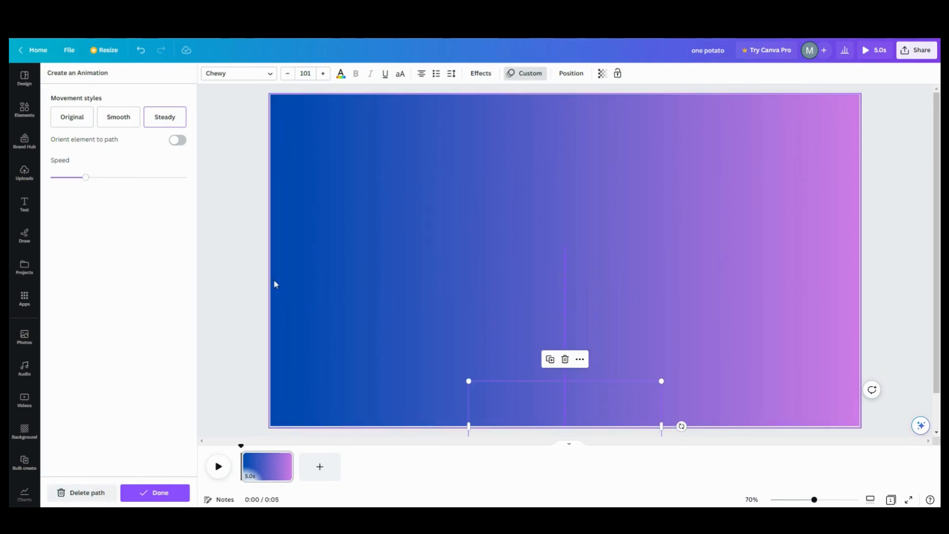
{"action": "left_click_drag", "start_coordinate": [84, 181], "coordinate": [91, 181]}
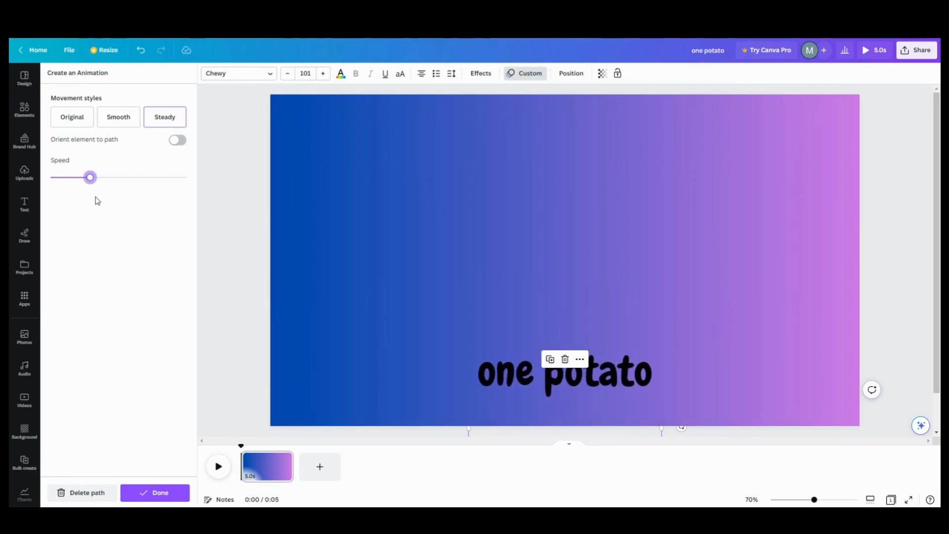
{"action": "left_click_drag", "start_coordinate": [287, 467], "coordinate": [257, 463]}
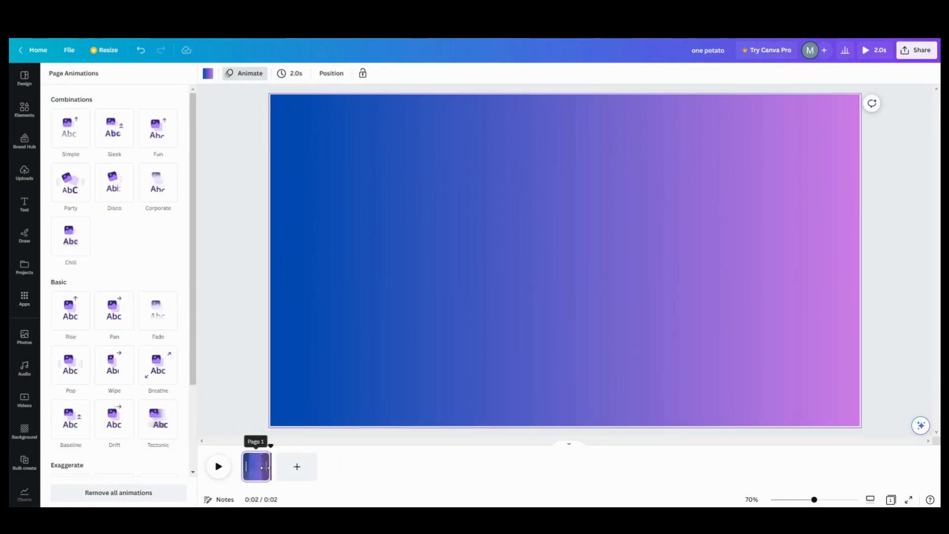
Step: Shorten the page to 1.6s, duplicate it, and select the hidden text on the second page
{"action": "left_click_drag", "start_coordinate": [263, 466], "coordinate": [253, 466]}
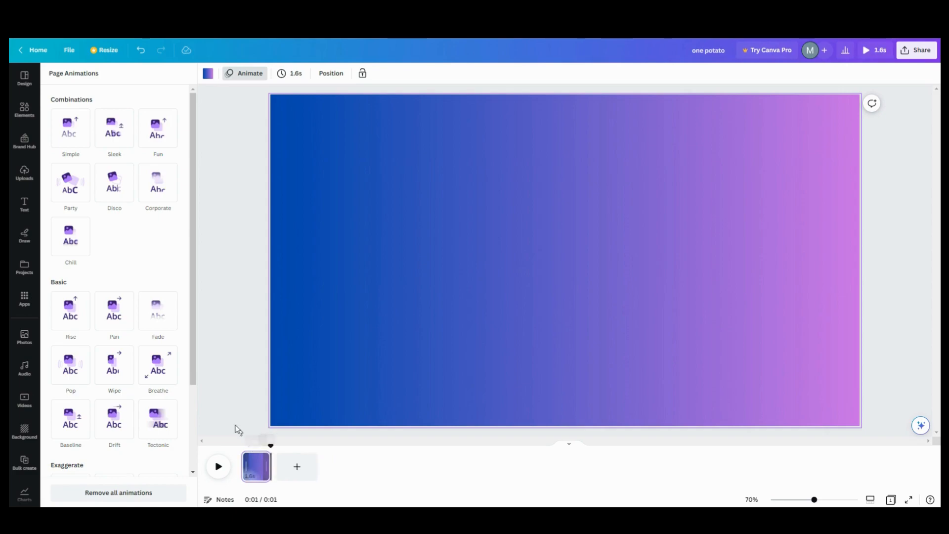
{"action": "left_click", "coordinate": [262, 460]}
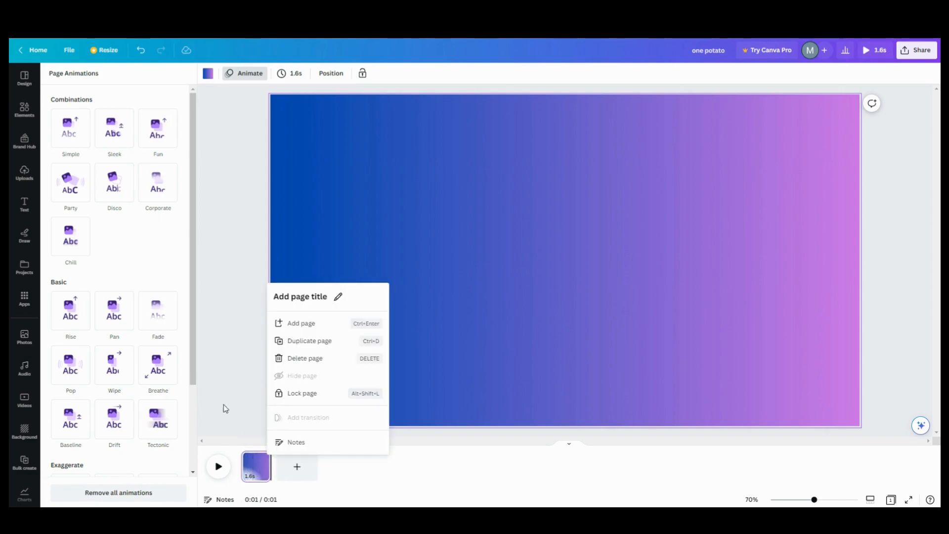
{"action": "left_click", "coordinate": [309, 341]}
{"action": "left_click_drag", "start_coordinate": [303, 479], "coordinate": [303, 478]}
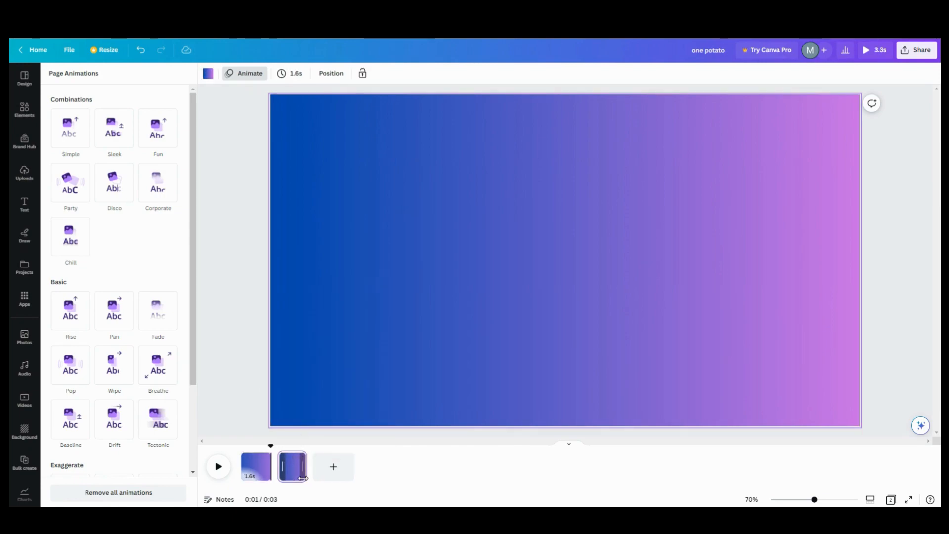
{"action": "left_click", "coordinate": [554, 411]}
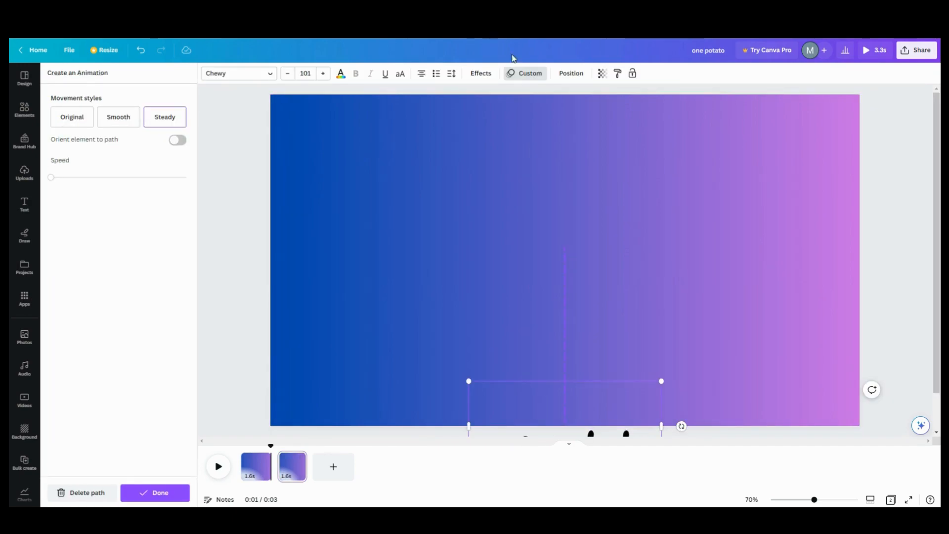
Step: Edit the second page's hidden text from 'one potato' to 'two potatoes'
{"action": "left_click", "coordinate": [572, 73]}
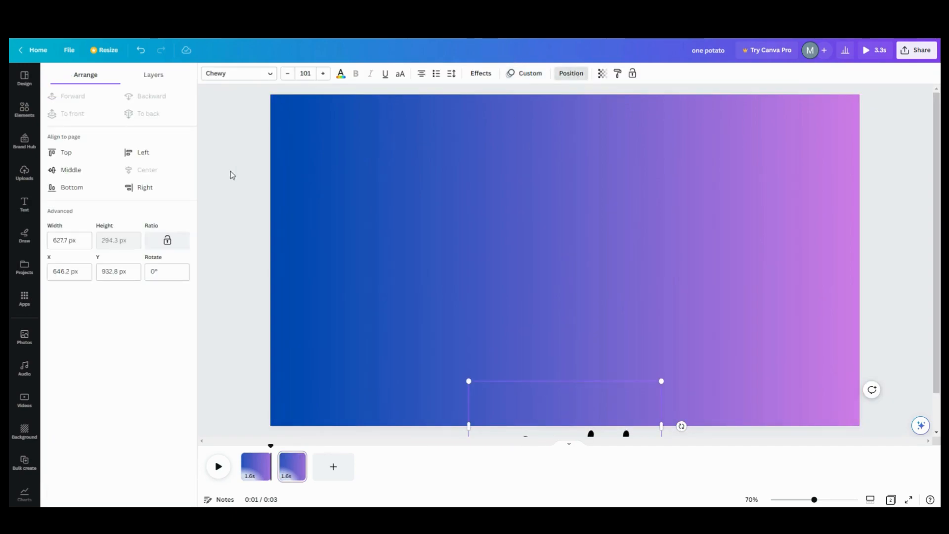
{"action": "left_click", "coordinate": [151, 81]}
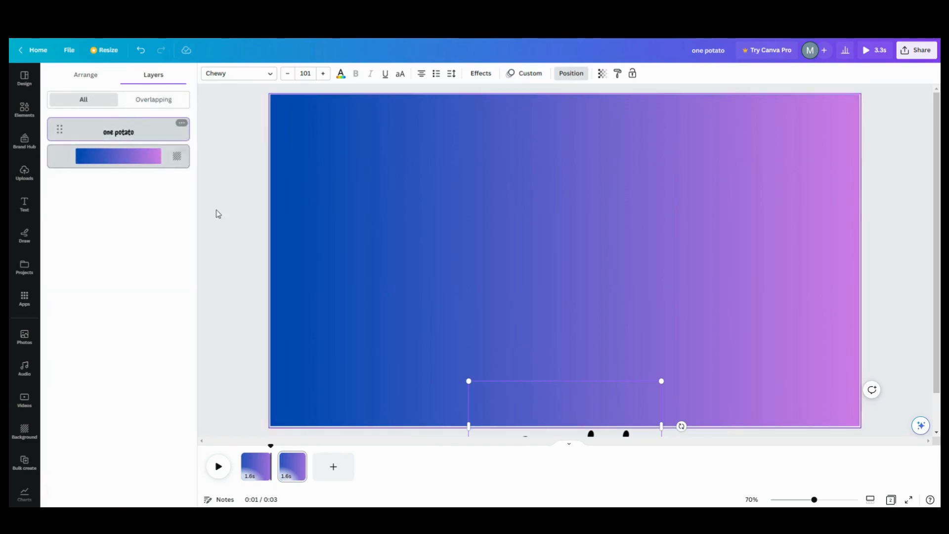
{"action": "left_click", "coordinate": [576, 434]}
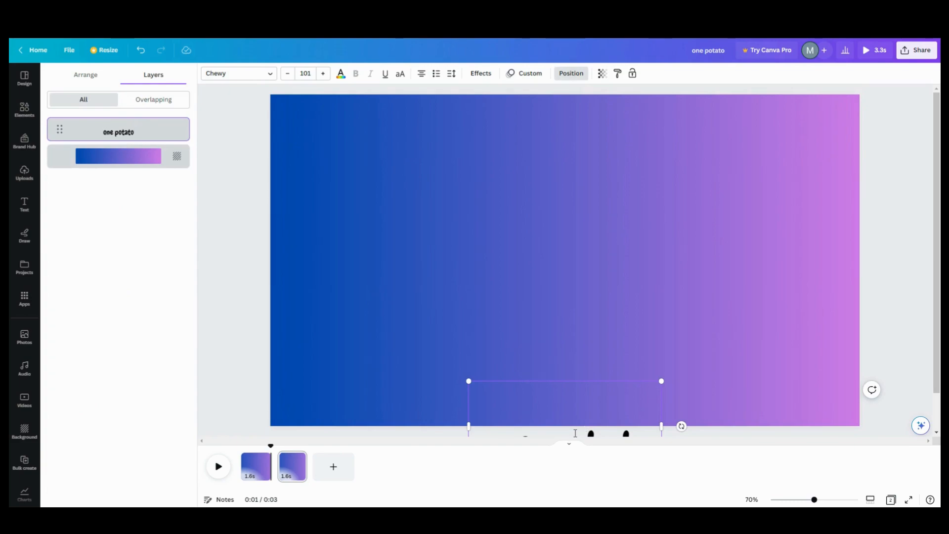
{"action": "left_click_drag", "start_coordinate": [814, 500], "coordinate": [804, 501]}
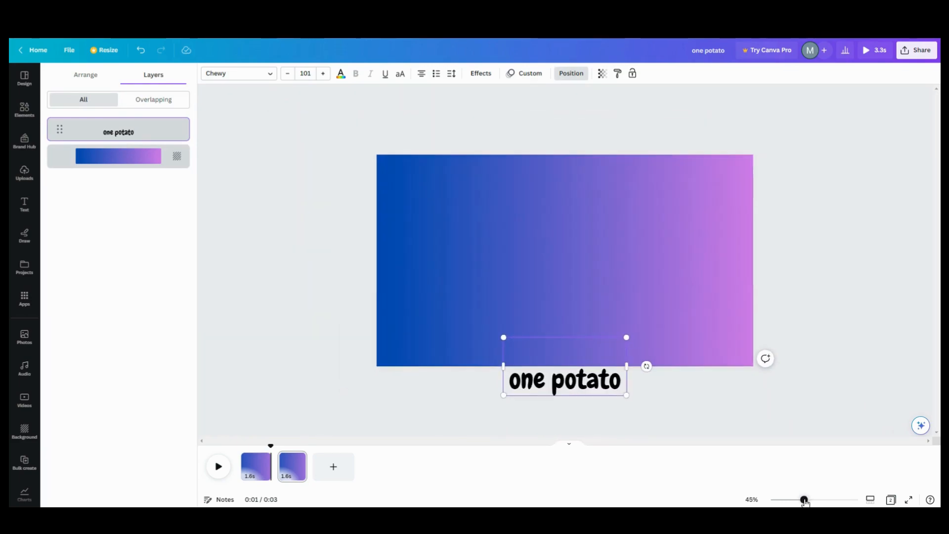
{"action": "left_click_drag", "start_coordinate": [542, 386], "coordinate": [514, 382]}
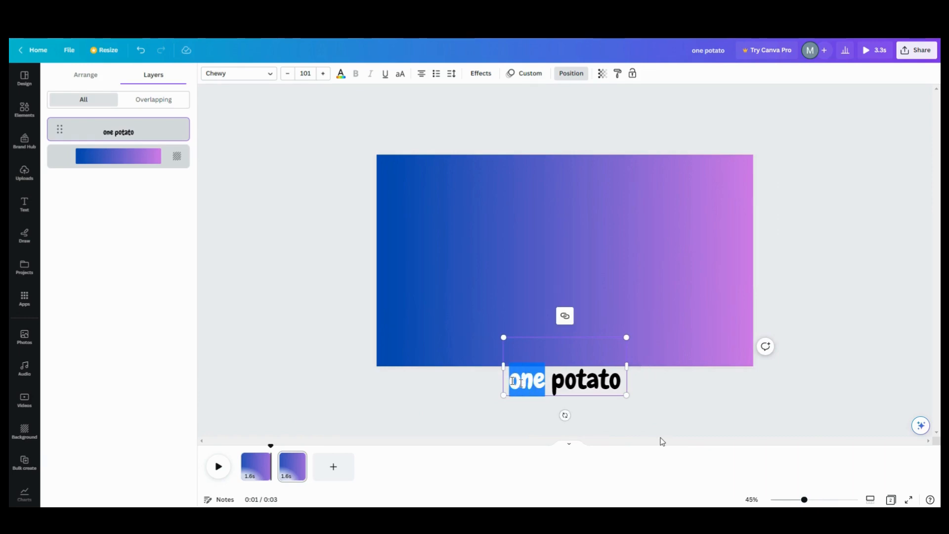
{"action": "type", "text": "two"}
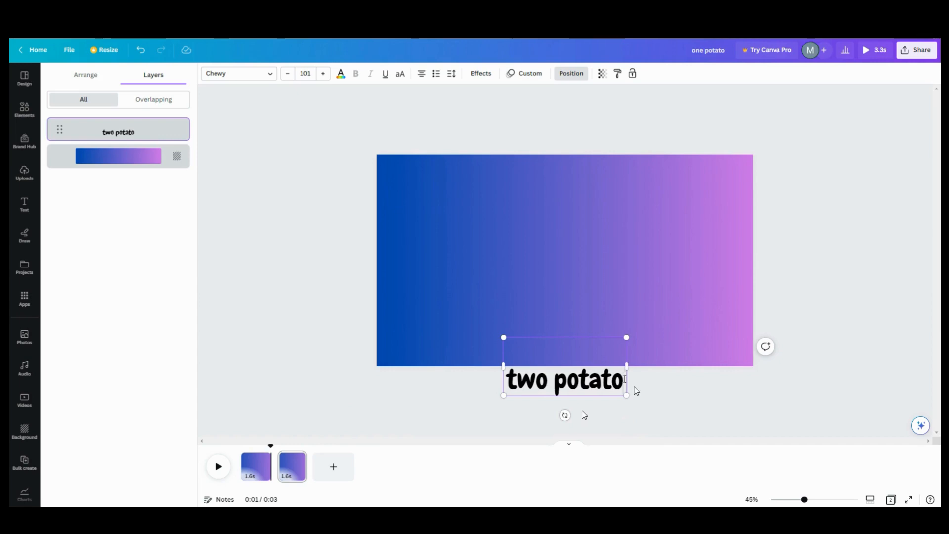
{"action": "type", "text": "es"}
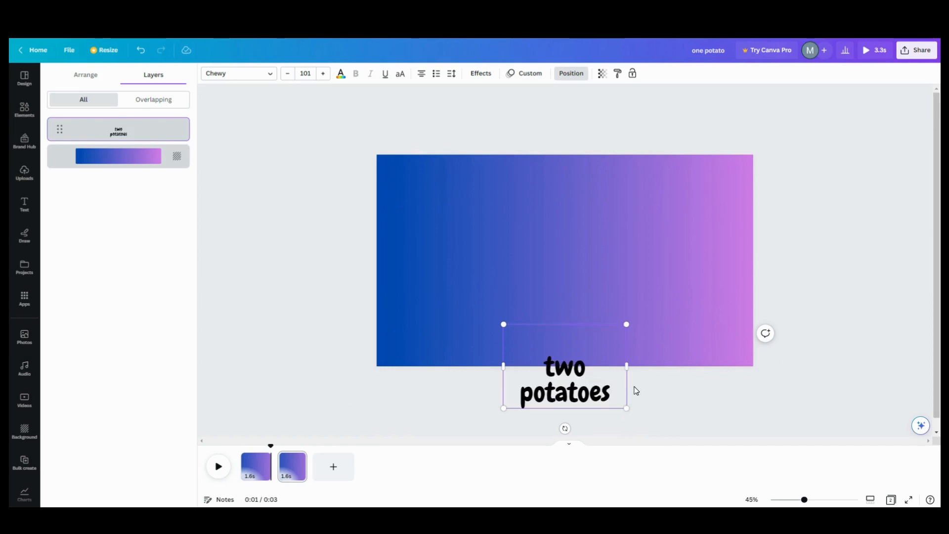
{"action": "left_click", "coordinate": [483, 406]}
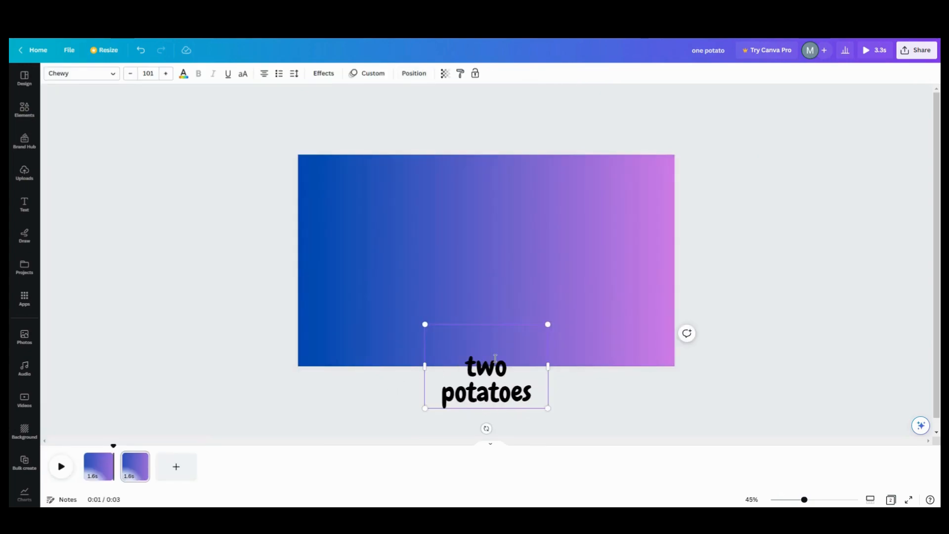
Step: Widen the 'two potatoes' box to fit one line and shift it slightly left
{"action": "left_click", "coordinate": [485, 312]}
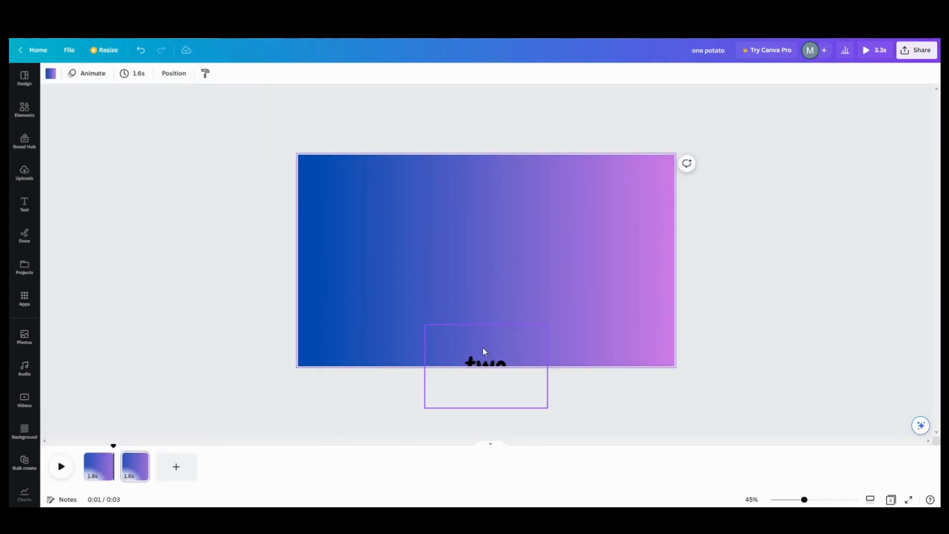
{"action": "left_click", "coordinate": [484, 349]}
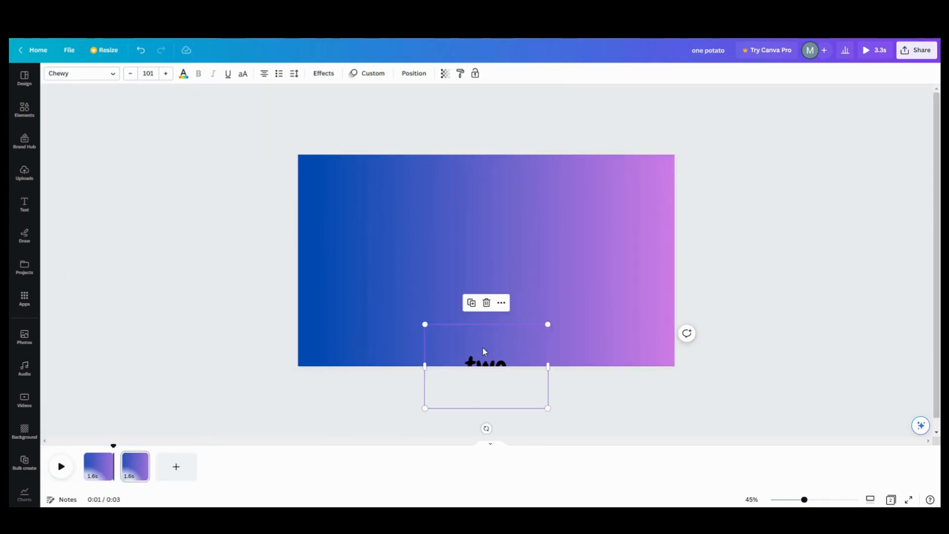
{"action": "left_click", "coordinate": [512, 369]}
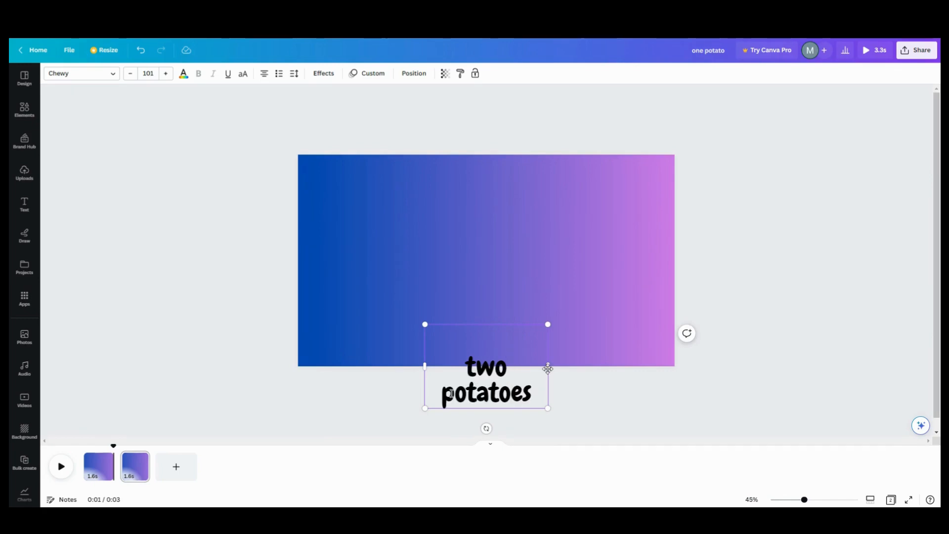
{"action": "left_click_drag", "start_coordinate": [549, 366], "coordinate": [567, 362]}
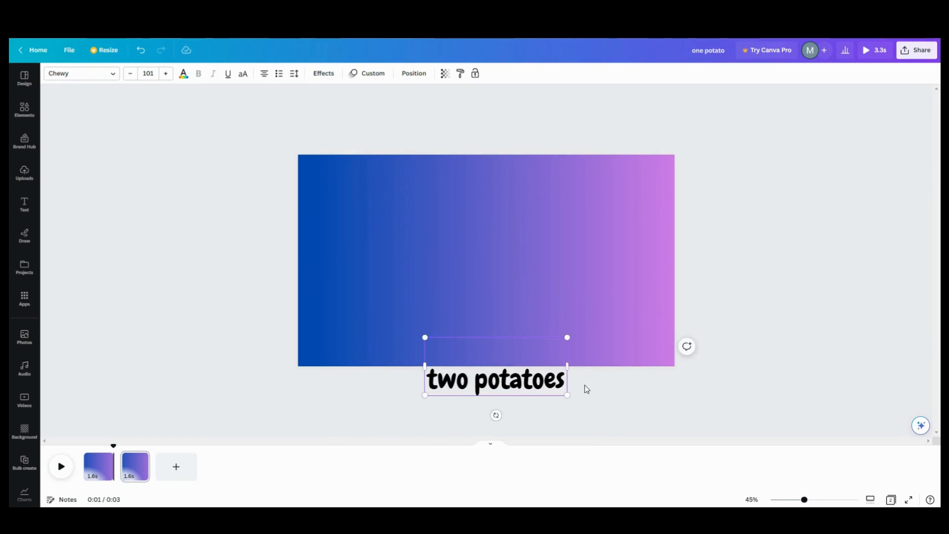
{"action": "key", "text": "Delete"}
{"action": "left_click", "coordinate": [498, 362]}
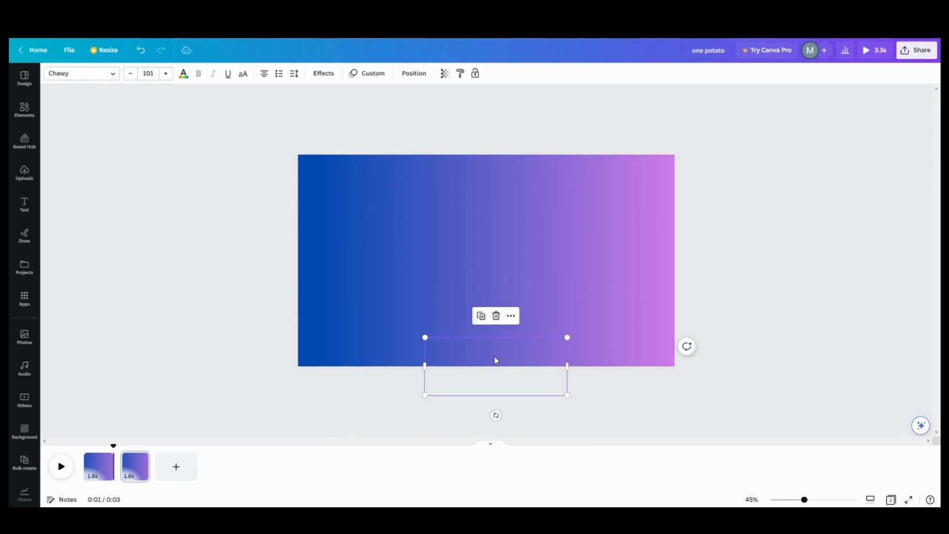
{"action": "mouse_move", "coordinate": [497, 354]}
{"action": "left_mouse_down"}
{"action": "mouse_move", "coordinate": [502, 331]}
{"action": "mouse_move", "coordinate": [491, 318]}
{"action": "mouse_move", "coordinate": [489, 351]}
{"action": "left_mouse_up"}
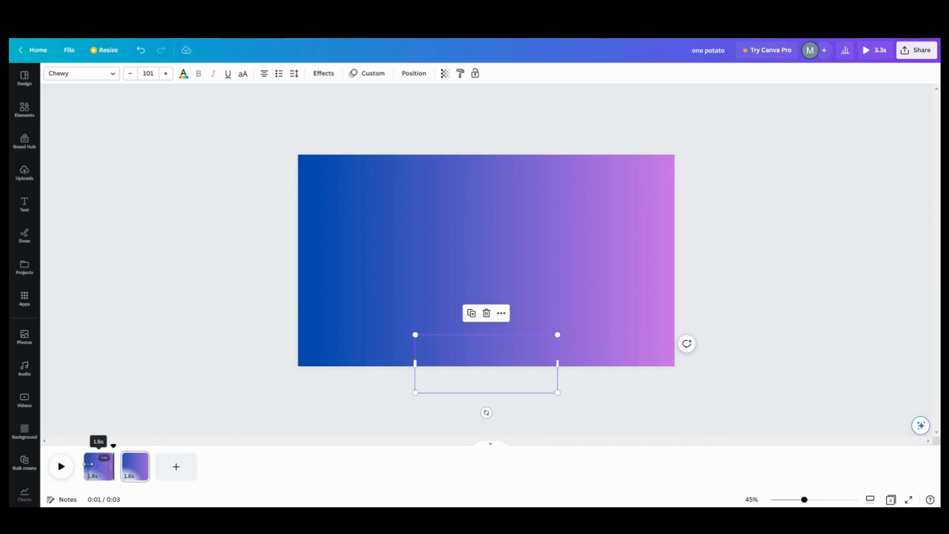
Step: Duplicate the second page as a third page, previewing the video before and after
{"action": "left_click", "coordinate": [63, 468]}
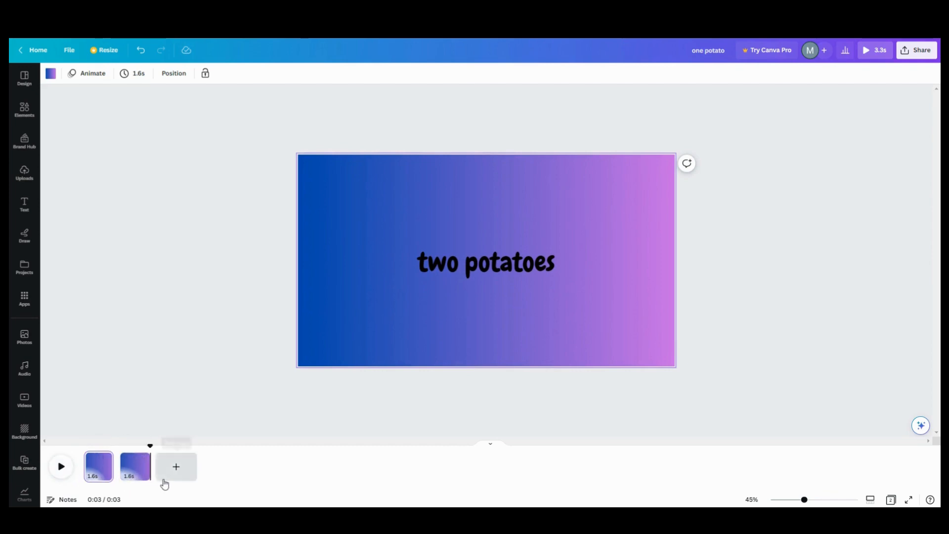
{"action": "left_click", "coordinate": [140, 460]}
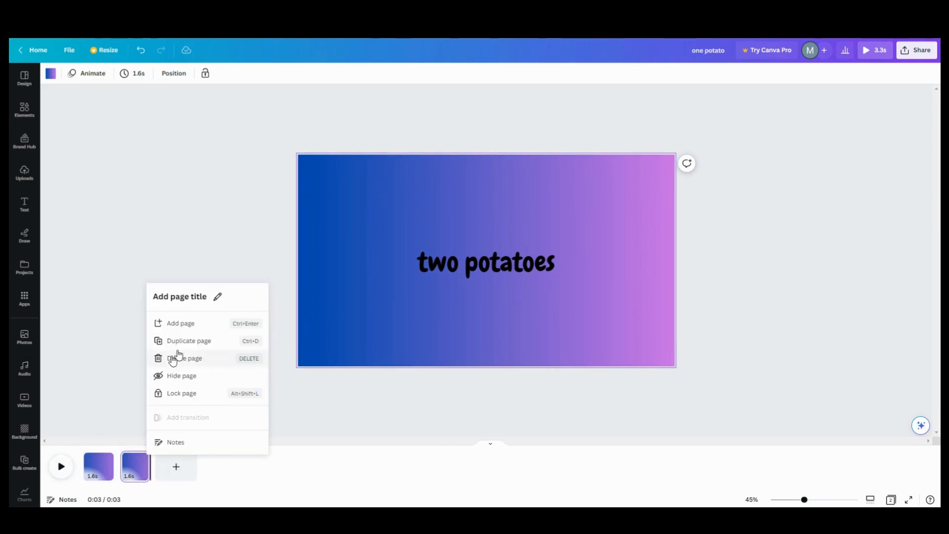
{"action": "left_click", "coordinate": [184, 344]}
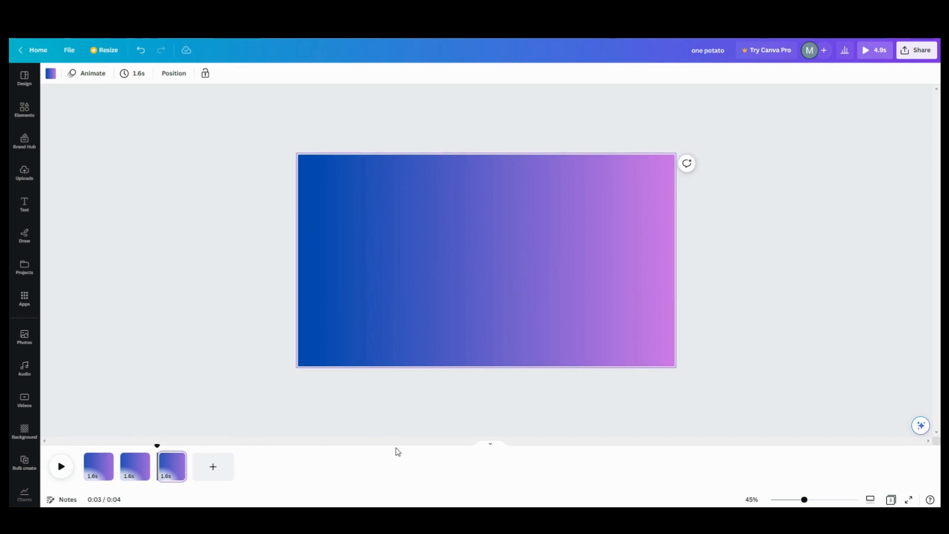
{"action": "left_click", "coordinate": [66, 474]}
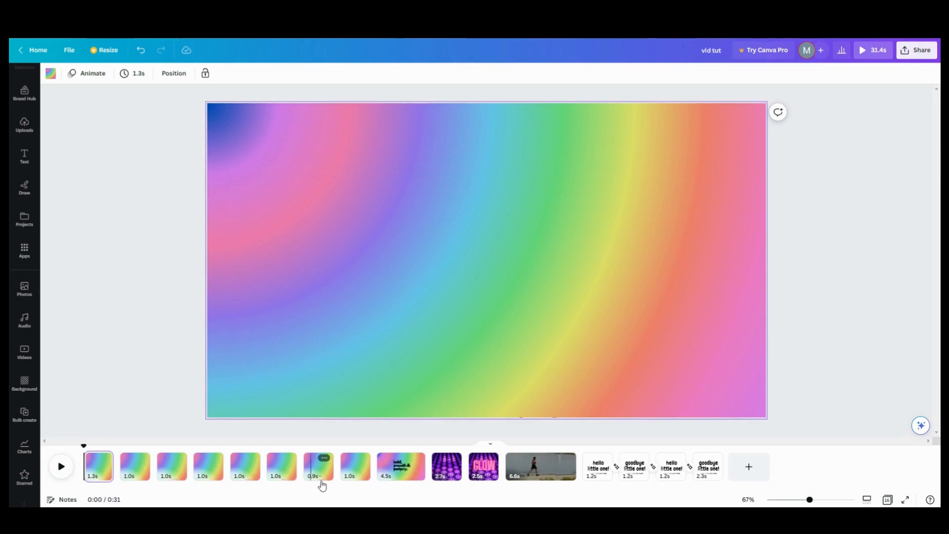
Step: Play the example design's 'cold, smooth & tasty' page
{"action": "left_click", "coordinate": [401, 467]}
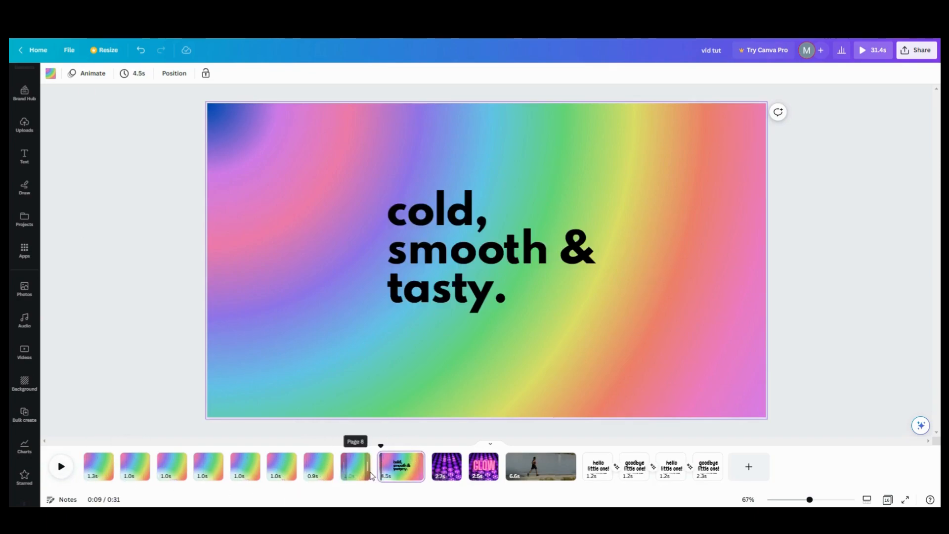
{"action": "left_click", "coordinate": [57, 476]}
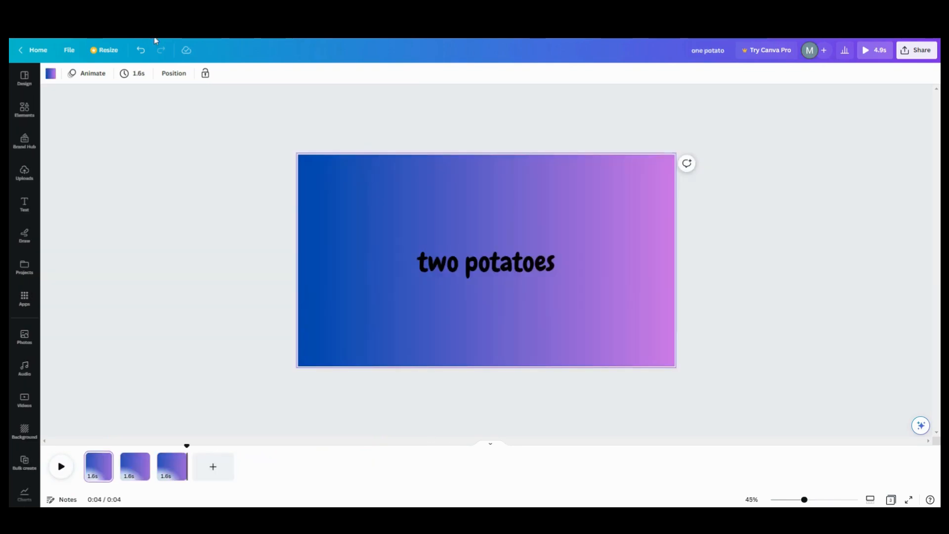
Step: Add a blank fourth page with the 'welcome little one!' combination, heading changed to 'hello to you'
{"action": "left_click", "coordinate": [205, 464]}
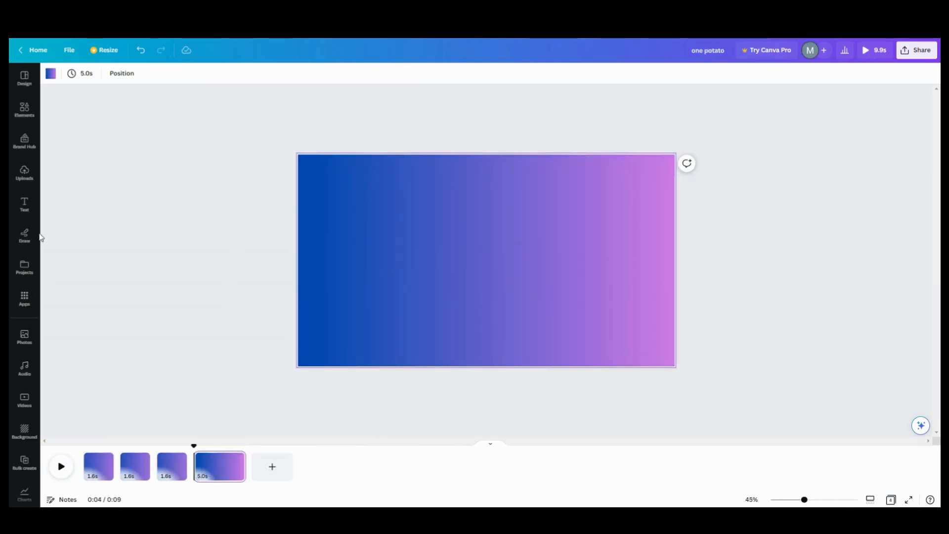
{"action": "left_click", "coordinate": [24, 204]}
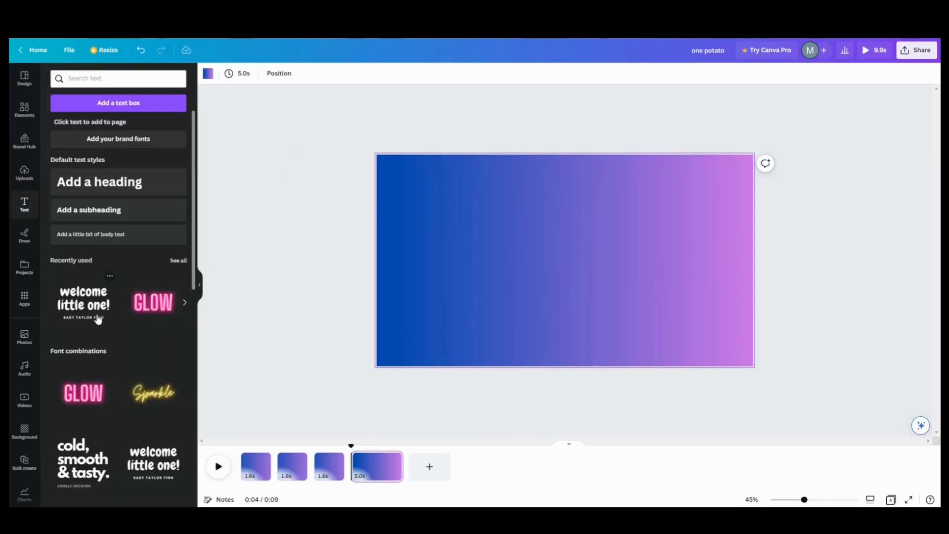
{"action": "scroll", "coordinate": [102, 380], "scroll_direction": "down", "scroll_amount": 1}
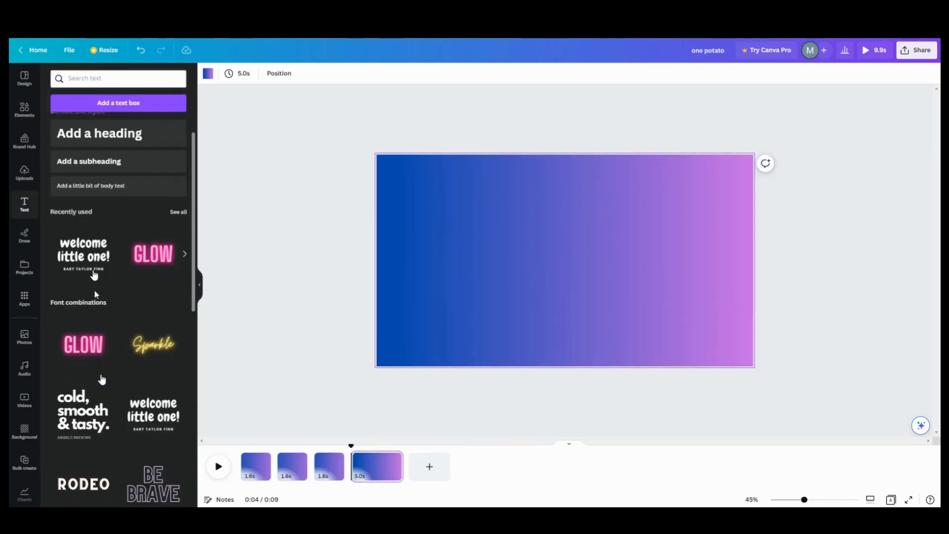
{"action": "left_click", "coordinate": [92, 265]}
{"action": "left_click", "coordinate": [590, 283]}
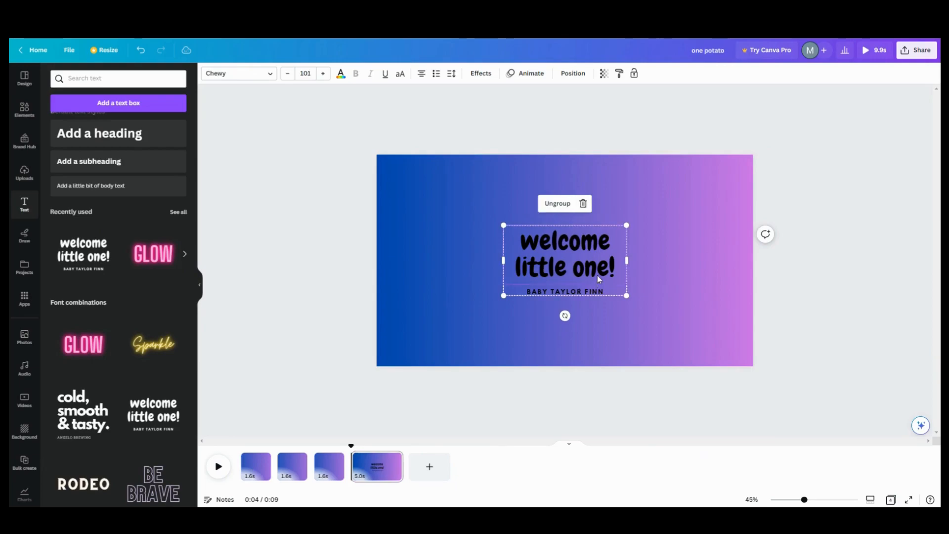
{"action": "left_click", "coordinate": [600, 266]}
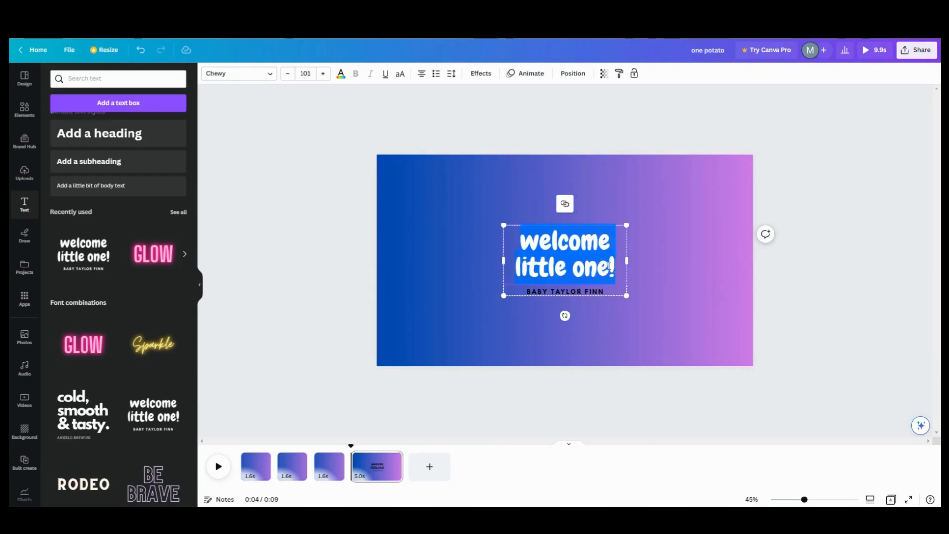
{"action": "type", "text": "hel"}
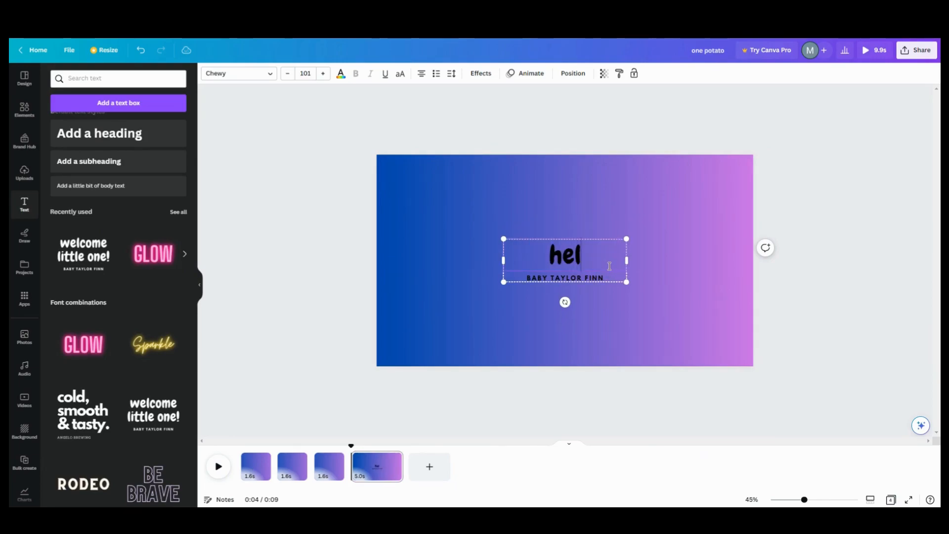
{"action": "type", "text": "lo t"}
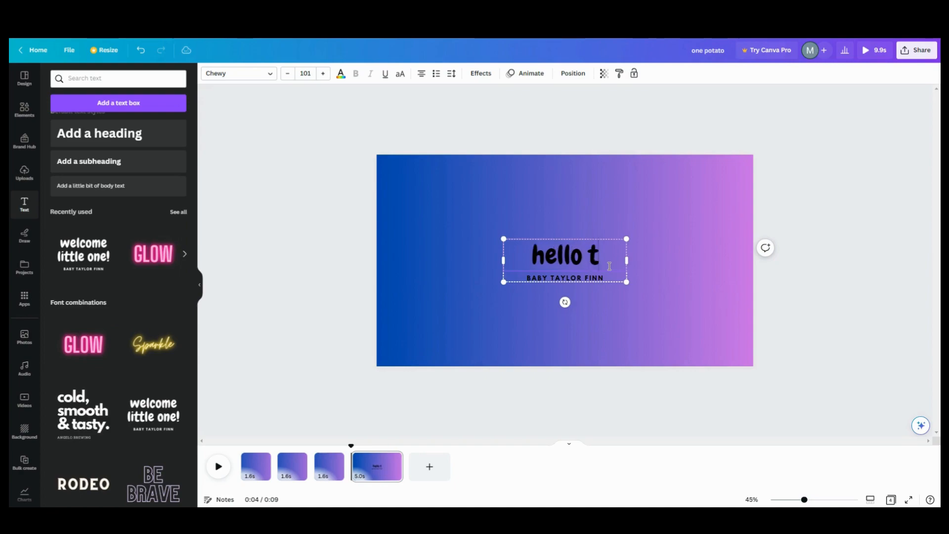
{"action": "type", "text": "o you"}
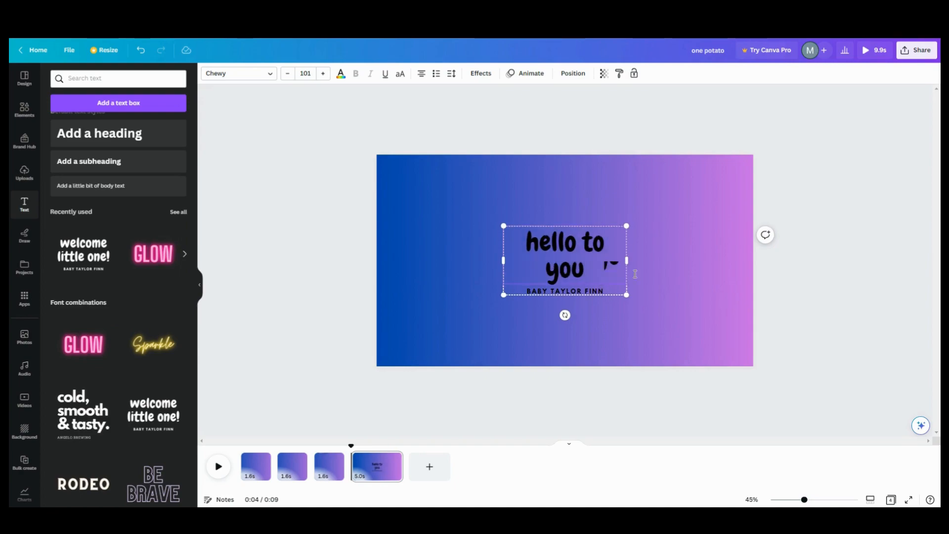
{"action": "left_click", "coordinate": [704, 292]}
Step: Delete the subtitle line and enlarge 'hello to you' to font size 165
{"action": "left_click", "coordinate": [603, 292]}
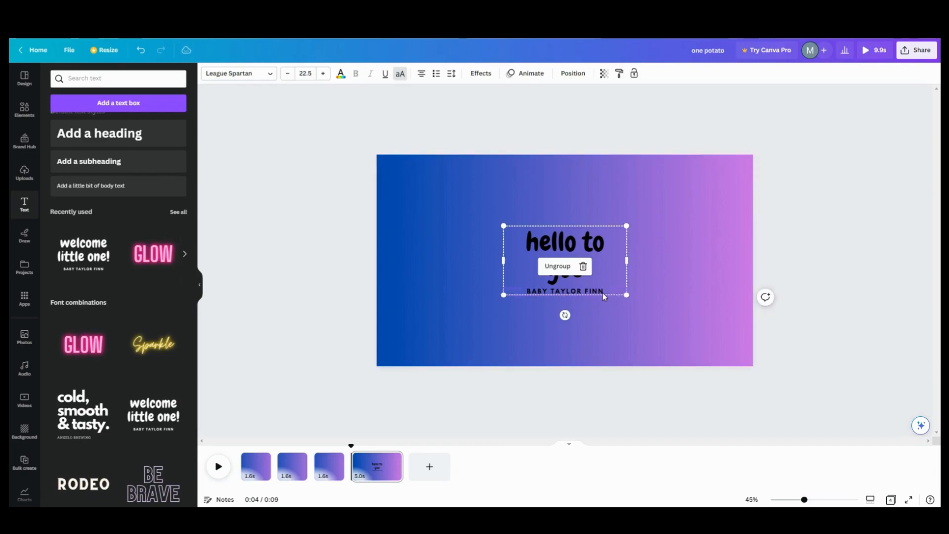
{"action": "left_click", "coordinate": [663, 303]}
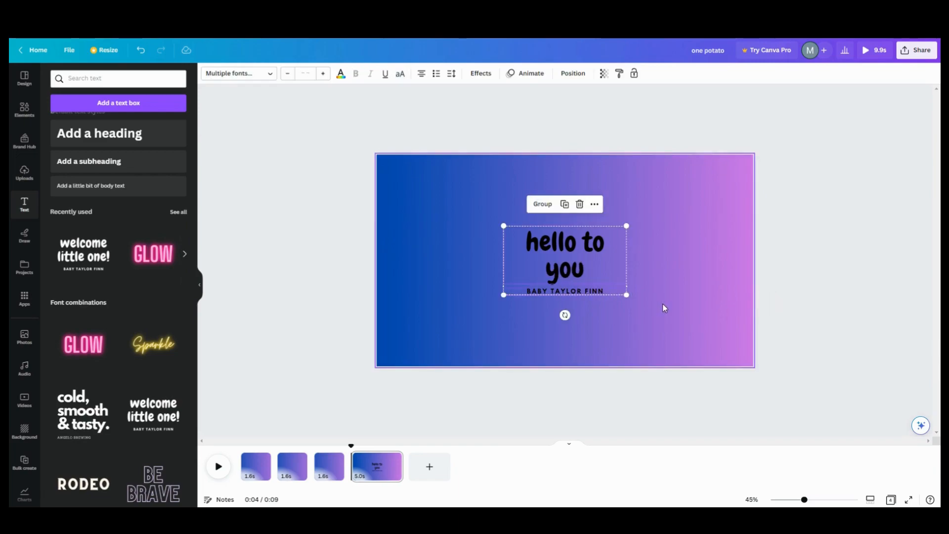
{"action": "left_click", "coordinate": [573, 292]}
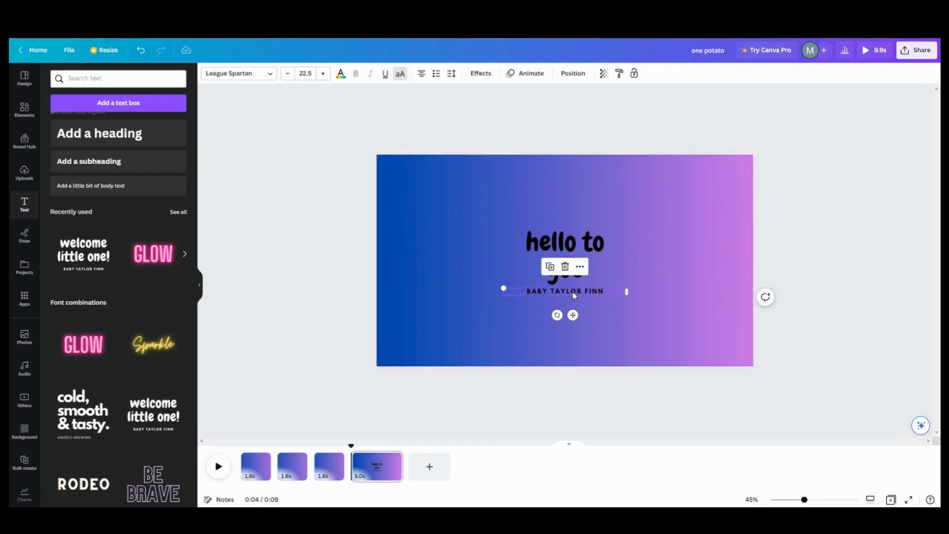
{"action": "left_click", "coordinate": [566, 267]}
{"action": "left_click", "coordinate": [603, 276]}
{"action": "left_click_drag", "start_coordinate": [627, 285], "coordinate": [668, 303]}
{"action": "left_click_drag", "start_coordinate": [505, 226], "coordinate": [468, 209]}
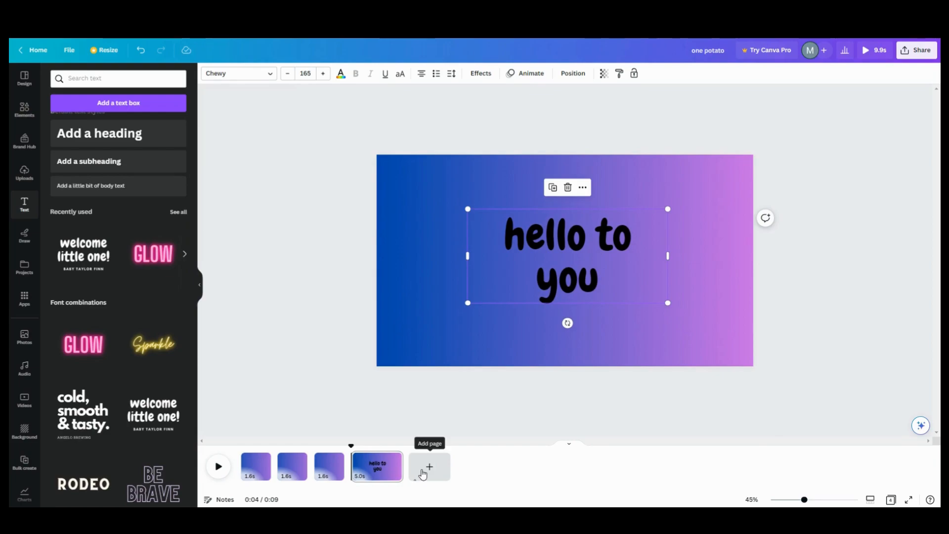
Step: Duplicate page 4 and retype its text as 'nice ti meet you'
{"action": "left_click", "coordinate": [393, 460]}
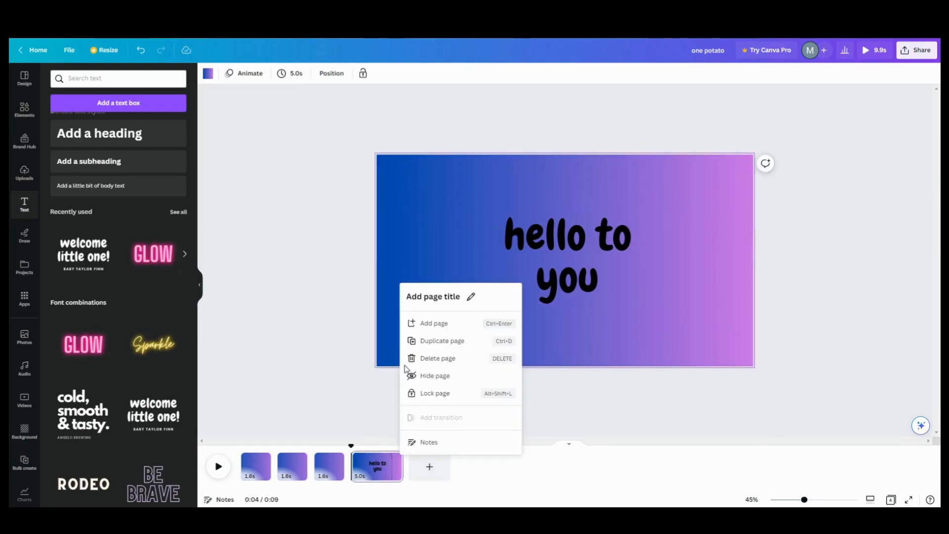
{"action": "left_click", "coordinate": [433, 341]}
{"action": "left_click", "coordinate": [588, 245]}
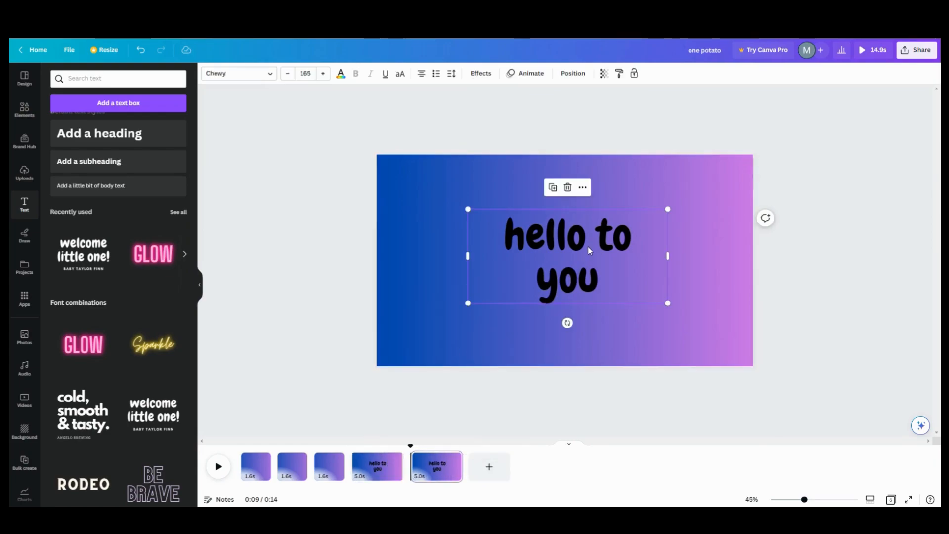
{"action": "left_click", "coordinate": [586, 241]}
{"action": "left_click_drag", "start_coordinate": [586, 241], "coordinate": [510, 246]}
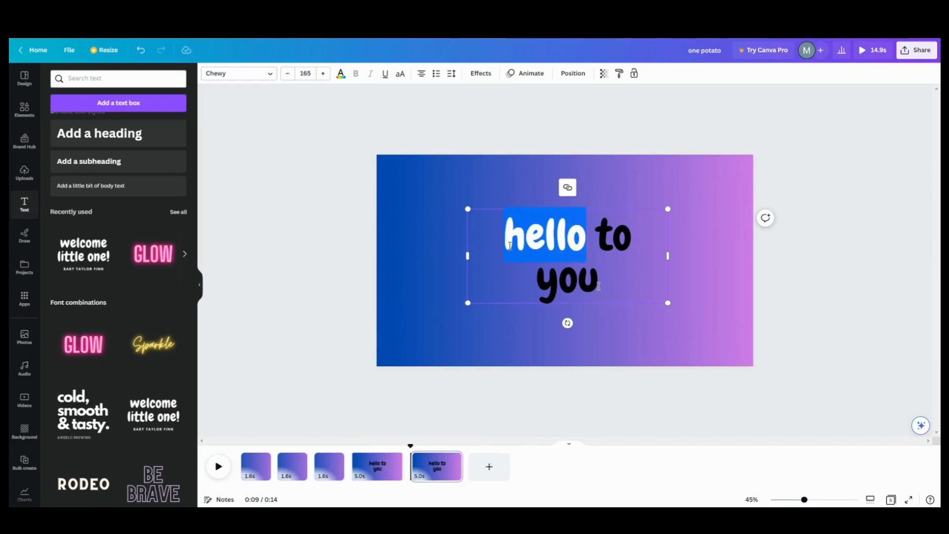
{"action": "left_click_drag", "start_coordinate": [599, 286], "coordinate": [504, 240]}
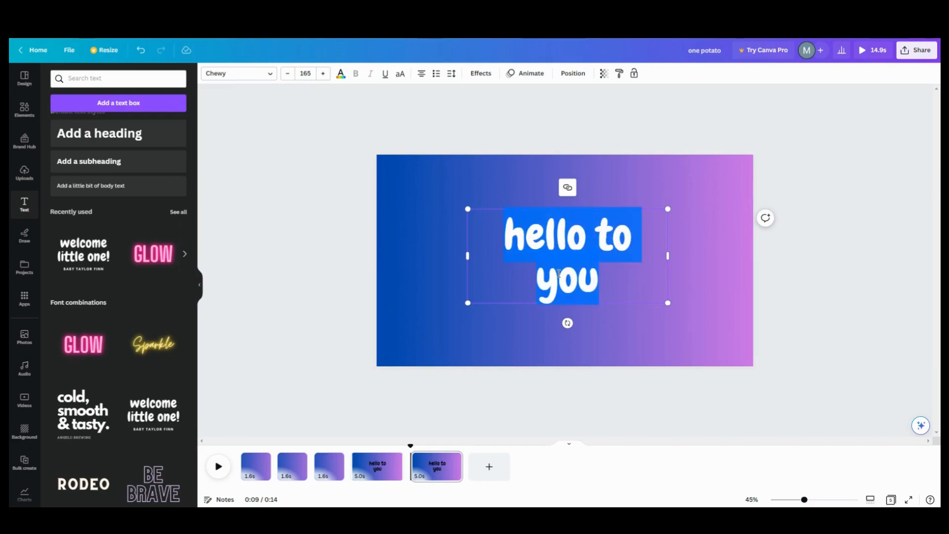
{"action": "type", "text": "nice ti meet you"}
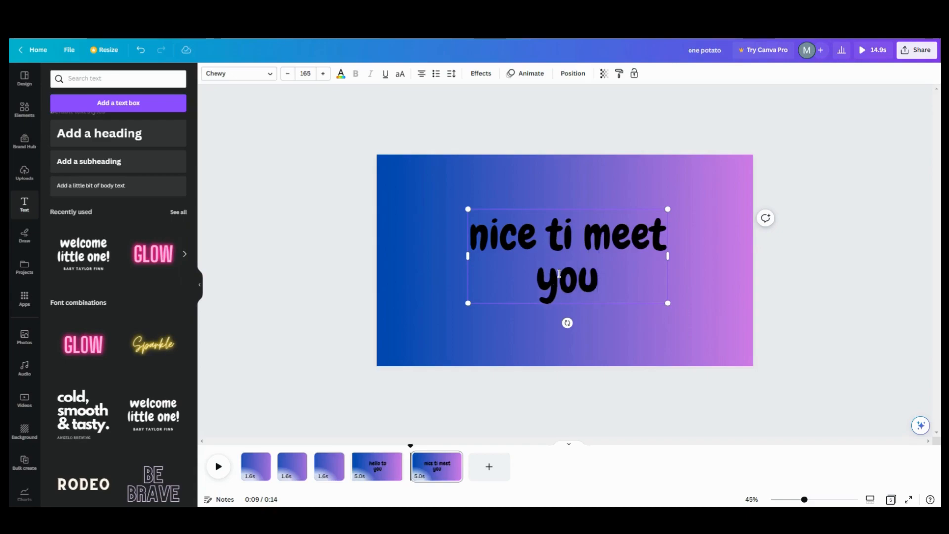
Step: Fix the typo so the fifth page reads 'nice to meet you'
{"action": "scroll", "coordinate": [568, 264], "scroll_direction": "up", "scroll_amount": 1}
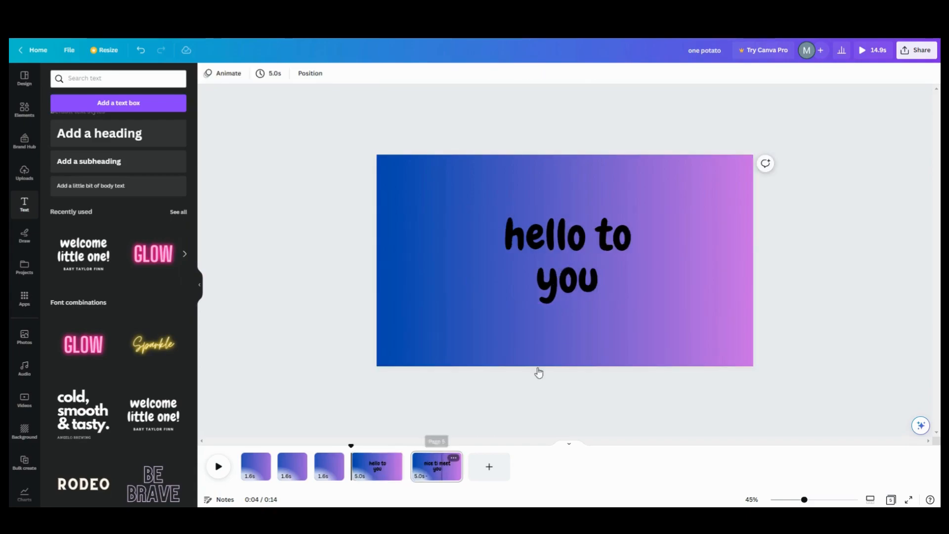
{"action": "left_click", "coordinate": [441, 465]}
{"action": "left_click", "coordinate": [575, 239]}
{"action": "left_click", "coordinate": [573, 239]}
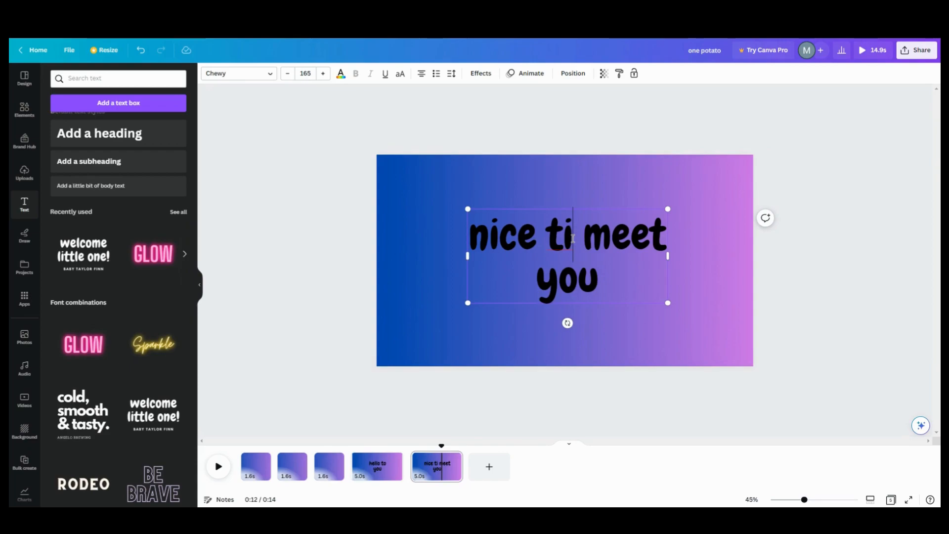
{"action": "key", "text": "BackSpace"}
{"action": "type", "text": "o"}
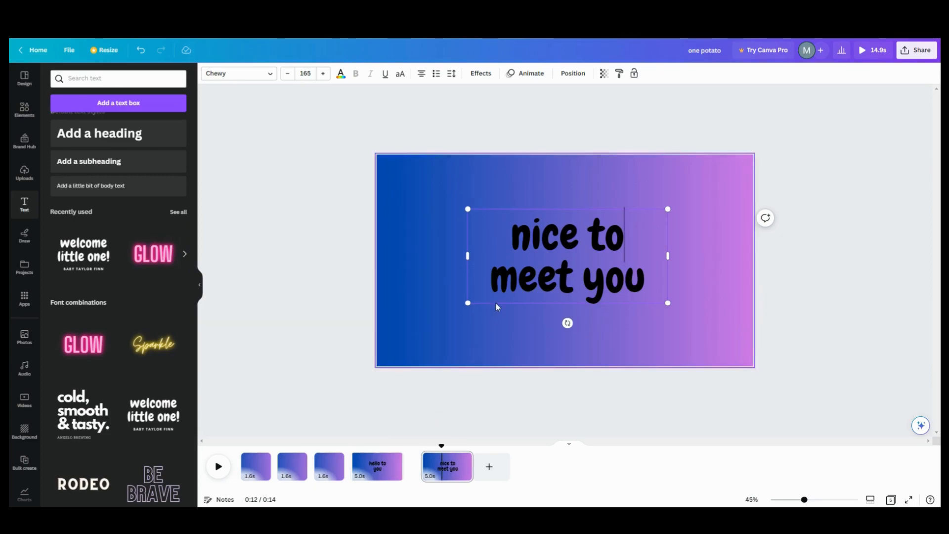
{"action": "left_click", "coordinate": [508, 272]}
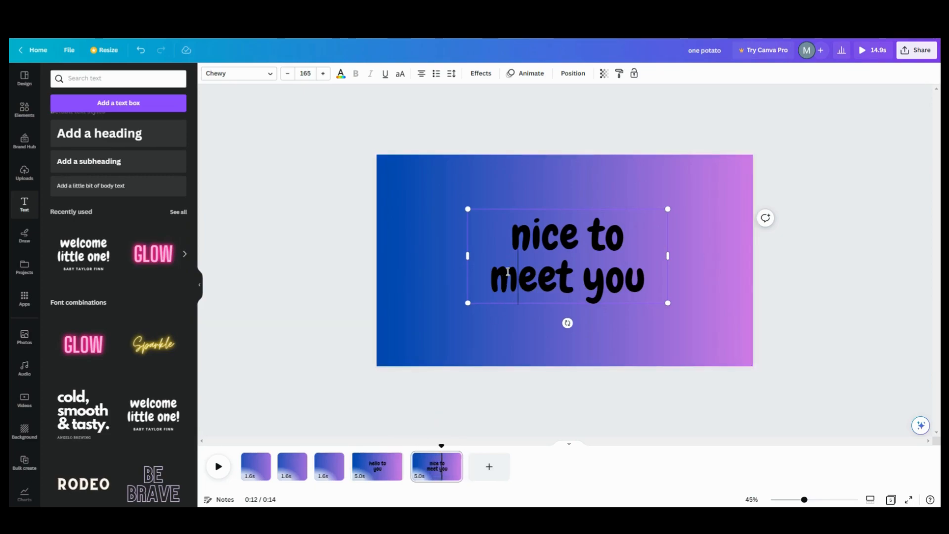
Step: Duplicate the 'hello to you' page 4 and place the copy after 'nice to meet you'
{"action": "left_click", "coordinate": [377, 467]}
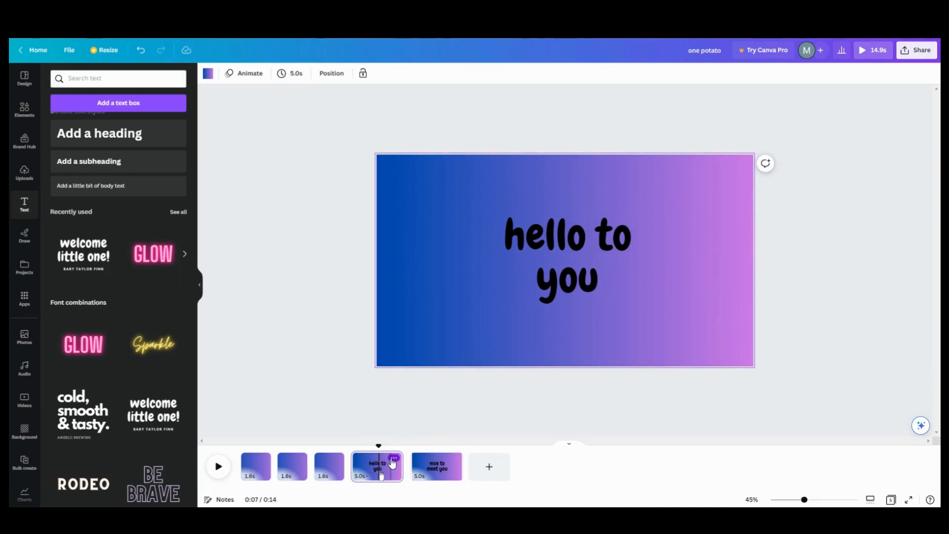
{"action": "left_click", "coordinate": [394, 459]}
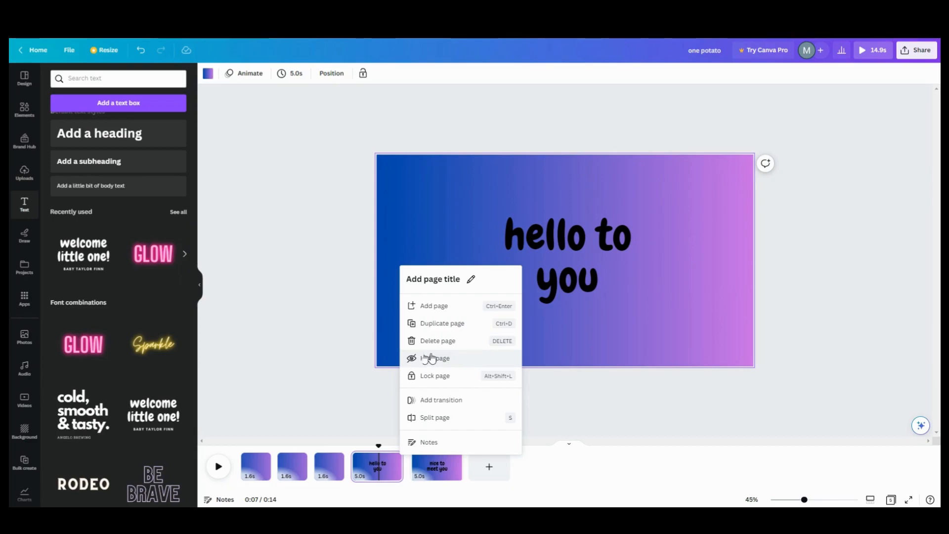
{"action": "left_click", "coordinate": [432, 324]}
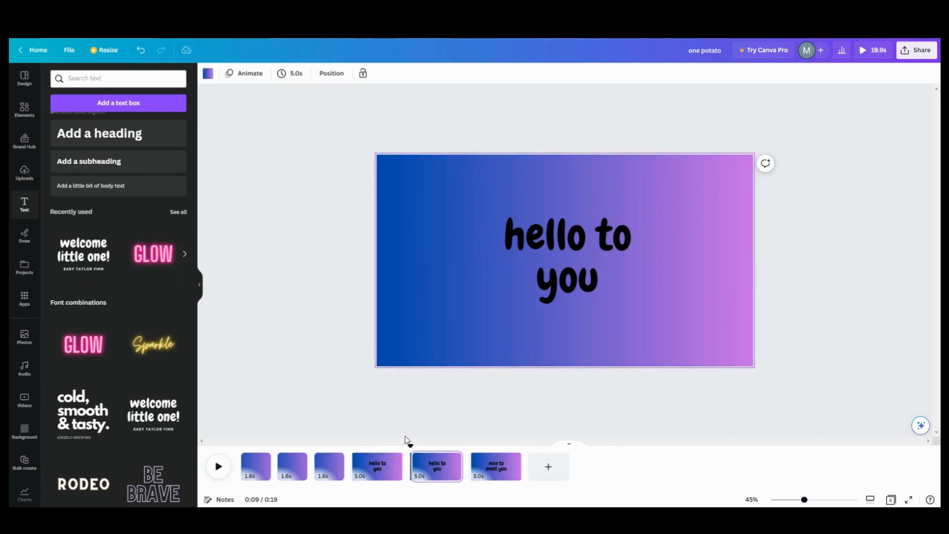
{"action": "left_click_drag", "start_coordinate": [430, 464], "coordinate": [514, 468]}
Step: Duplicate the 'nice to meet you' page and drag the copy past page 7
{"action": "left_click", "coordinate": [454, 458]}
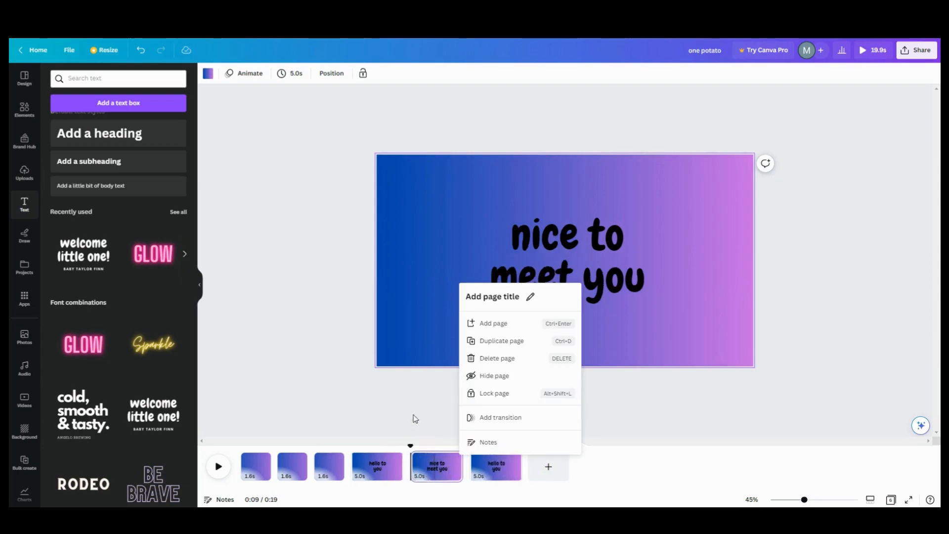
{"action": "left_click", "coordinate": [495, 341]}
{"action": "left_click_drag", "start_coordinate": [439, 457], "coordinate": [602, 468]}
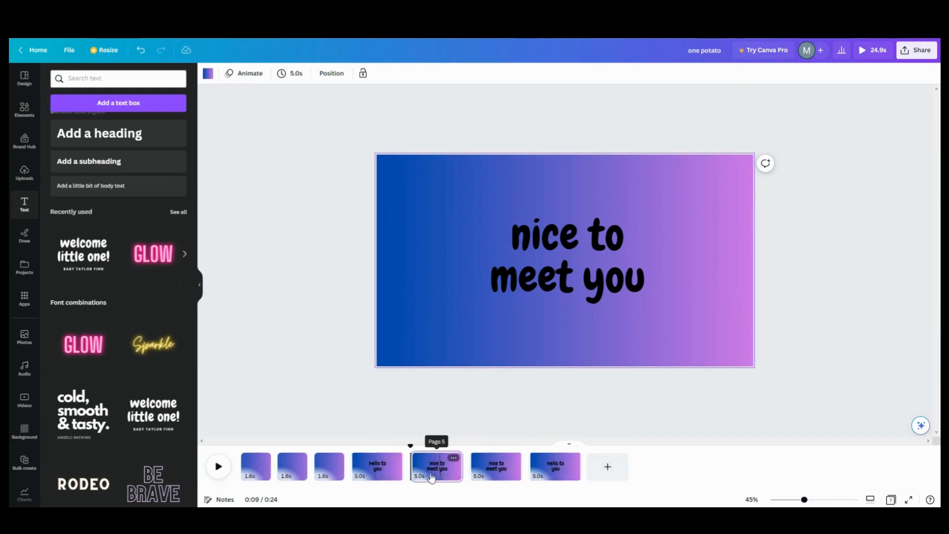
{"action": "left_click_drag", "start_coordinate": [485, 470], "coordinate": [567, 469]}
{"action": "left_click_drag", "start_coordinate": [494, 470], "coordinate": [596, 468]}
{"action": "left_click_drag", "start_coordinate": [496, 469], "coordinate": [612, 470]}
Step: Add a blank page at the end and place 'nice to meet you' after the second 'hello to you'
{"action": "left_click", "coordinate": [611, 471]}
{"action": "left_click_drag", "start_coordinate": [500, 467], "coordinate": [600, 475]}
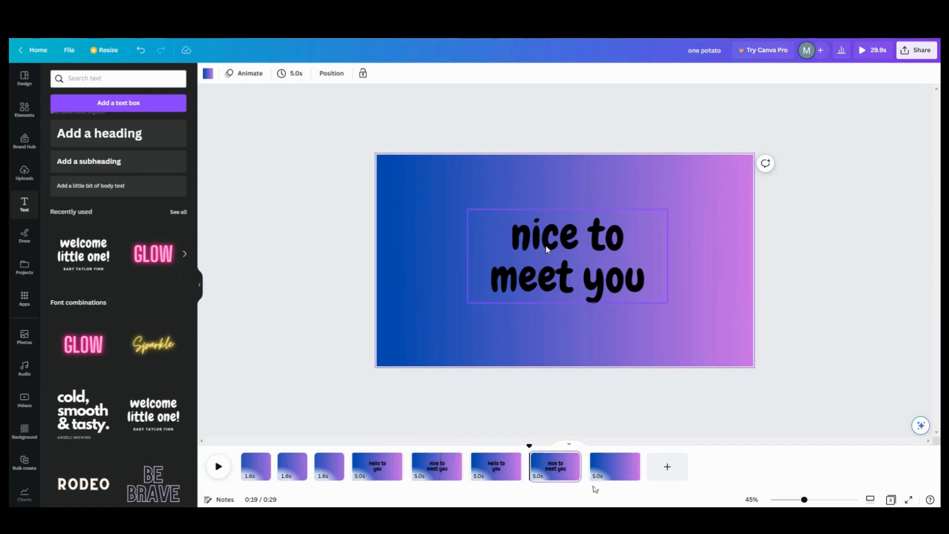
{"action": "left_click", "coordinate": [509, 270]}
Step: Apply Fade to the selected text and to page 4's 'hello to you', playing on enter only
{"action": "left_click", "coordinate": [532, 76]}
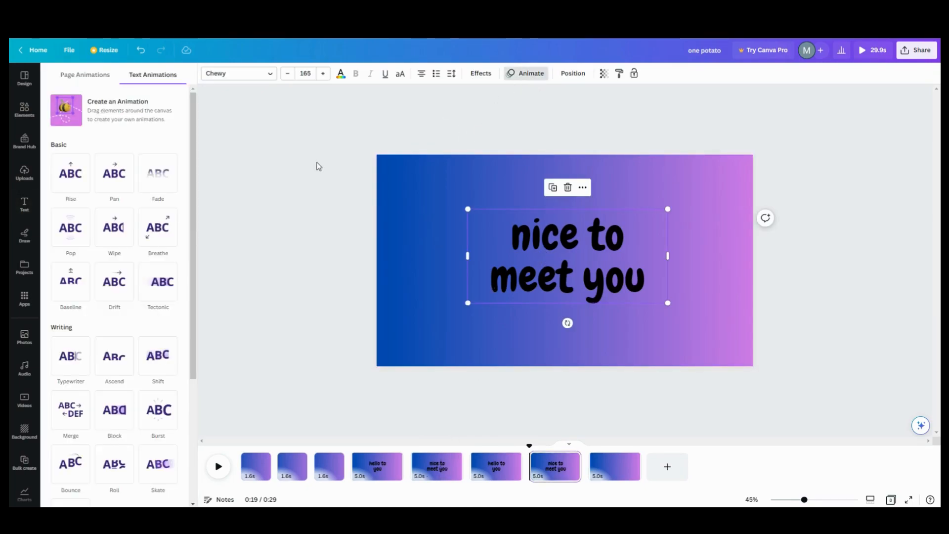
{"action": "left_click", "coordinate": [165, 184]}
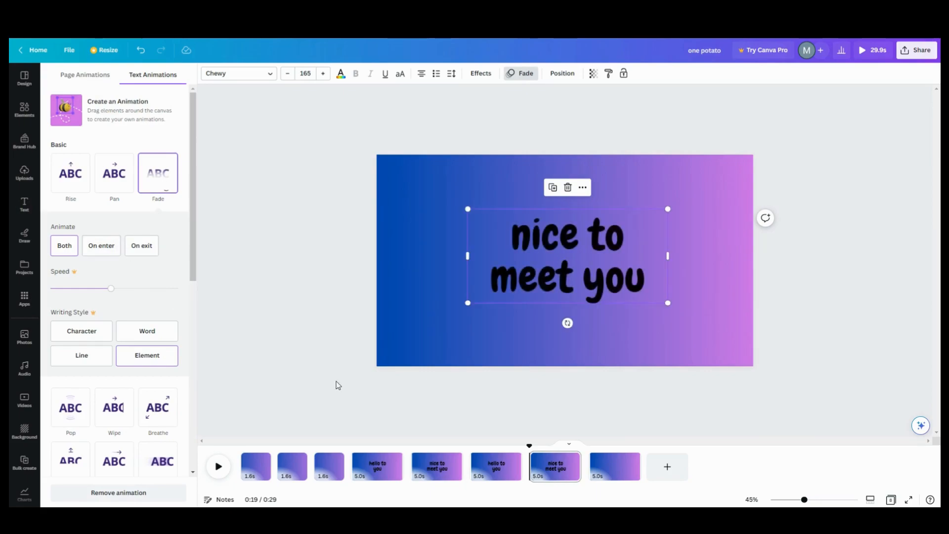
{"action": "left_click", "coordinate": [378, 464]}
{"action": "left_click", "coordinate": [555, 253]}
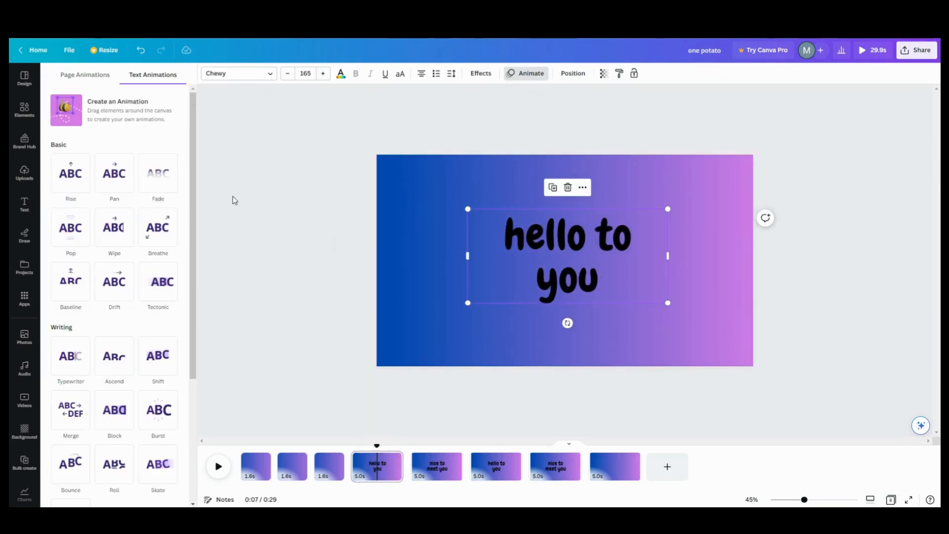
{"action": "left_click", "coordinate": [158, 178]}
{"action": "left_click", "coordinate": [102, 247]}
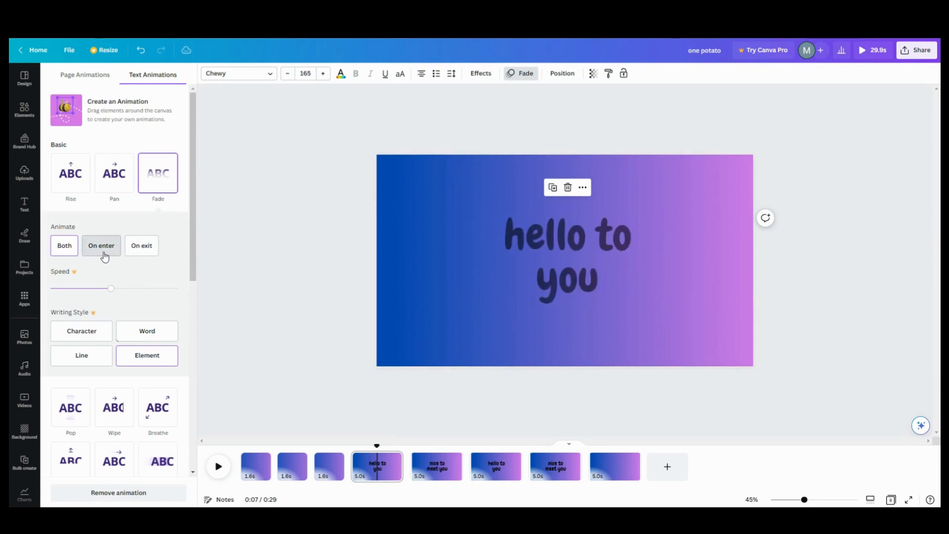
Step: Give page 5's 'nice to meet you' text a Fade playing on both enter and exit
{"action": "left_click", "coordinate": [444, 462]}
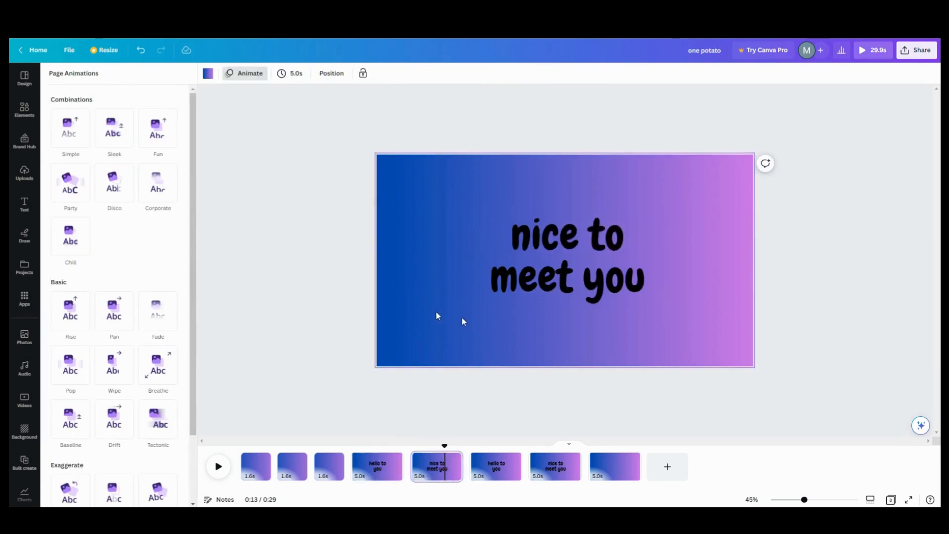
{"action": "left_click", "coordinate": [505, 278]}
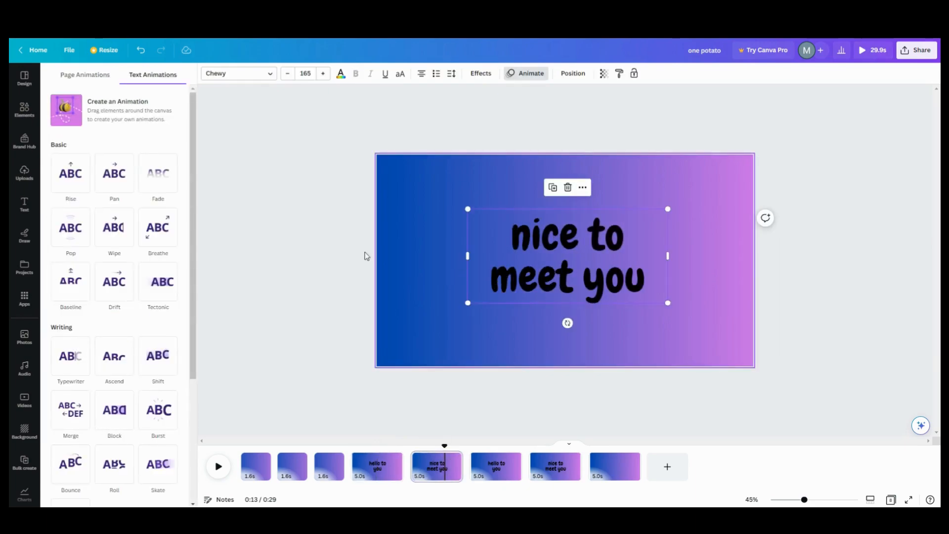
{"action": "left_click", "coordinate": [155, 183]}
{"action": "left_click", "coordinate": [116, 252]}
{"action": "left_click", "coordinate": [66, 249]}
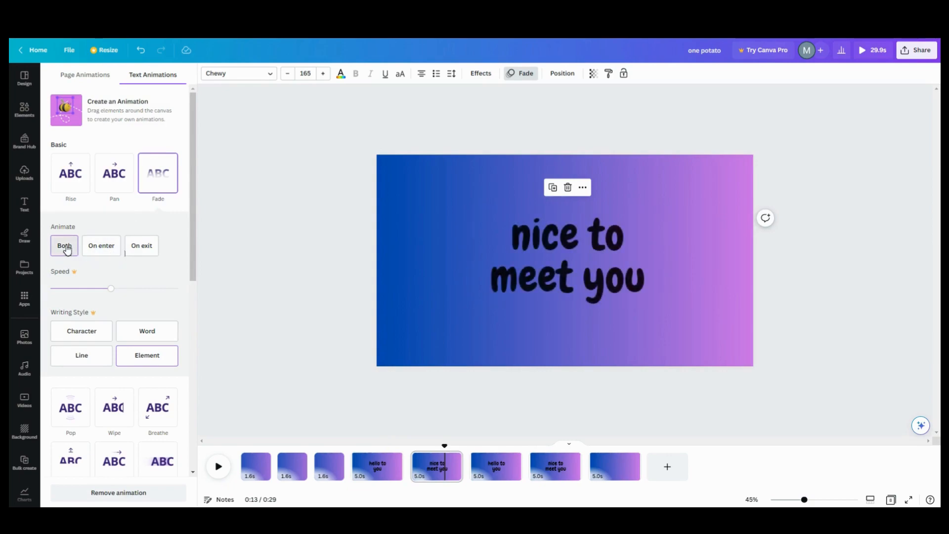
Step: Apply Fade set to Both to the texts on pages 6 and 7
{"action": "left_click", "coordinate": [505, 464]}
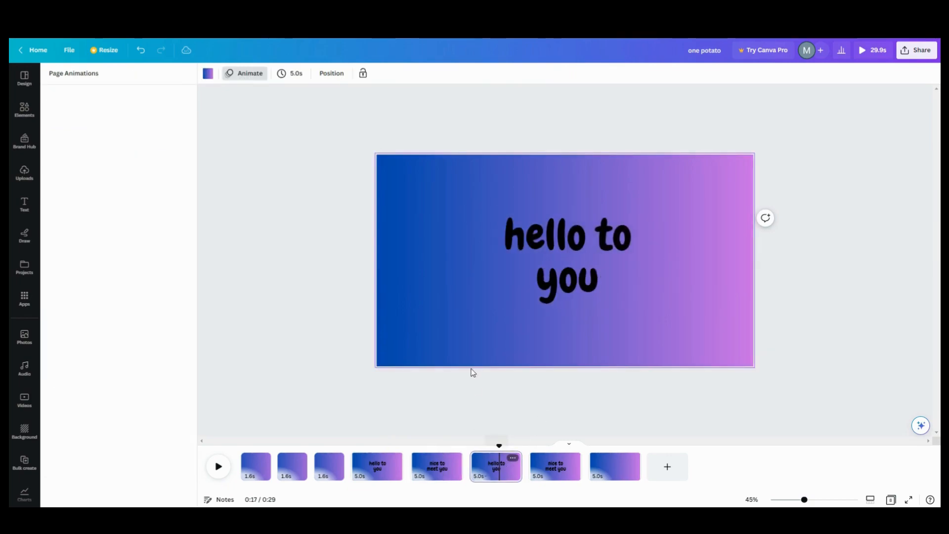
{"action": "left_click", "coordinate": [514, 241]}
{"action": "left_click", "coordinate": [158, 183]}
{"action": "left_click", "coordinate": [58, 248]}
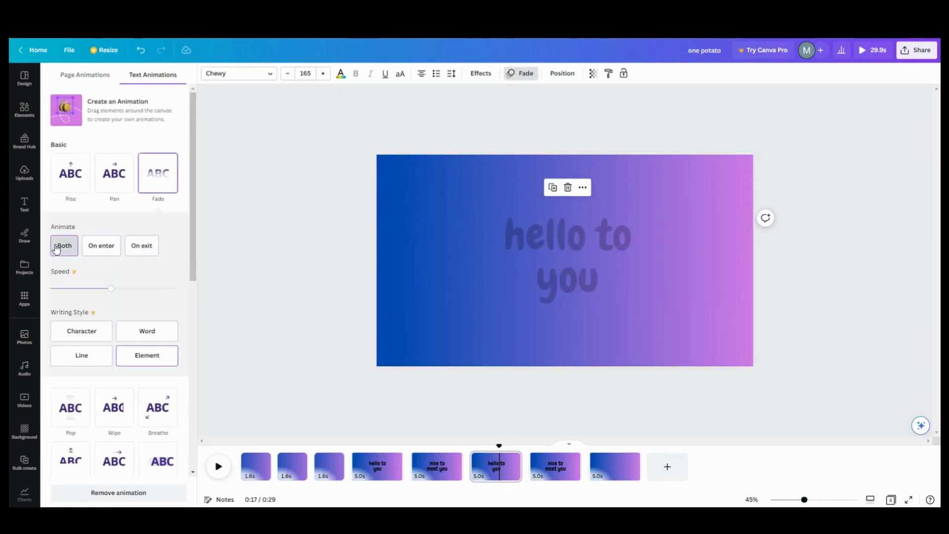
{"action": "left_click", "coordinate": [561, 469]}
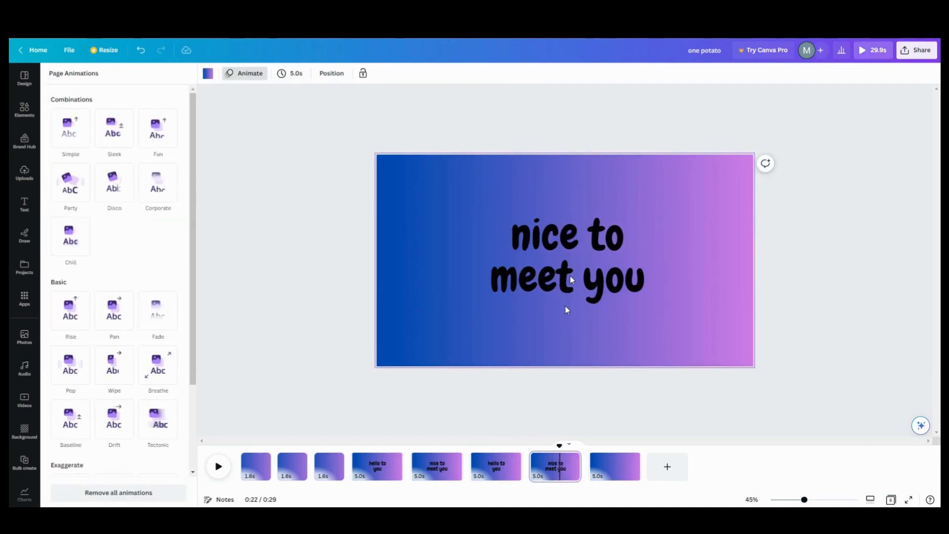
{"action": "left_click", "coordinate": [554, 292]}
{"action": "left_click", "coordinate": [62, 250]}
{"action": "left_click", "coordinate": [353, 462]}
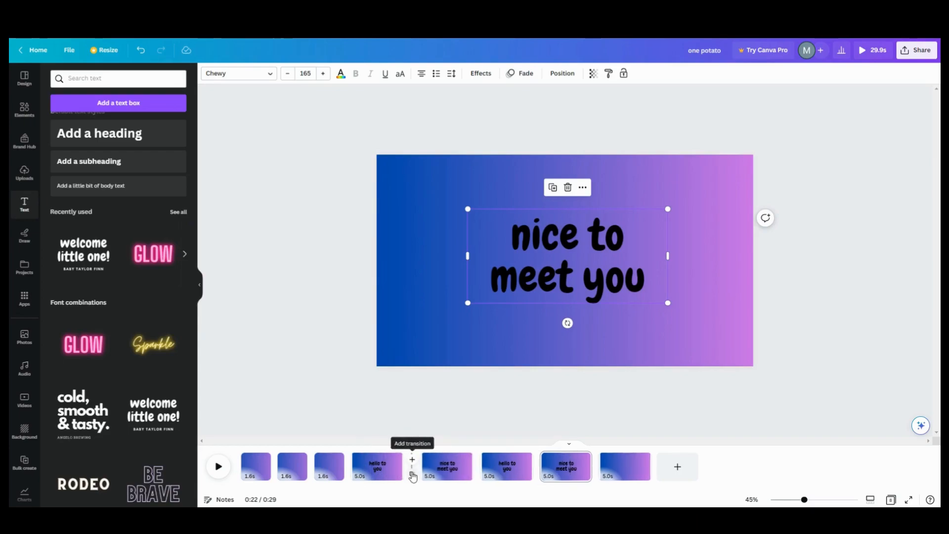
Step: Apply the Match & Move transition between all pages
{"action": "left_click", "coordinate": [410, 471]}
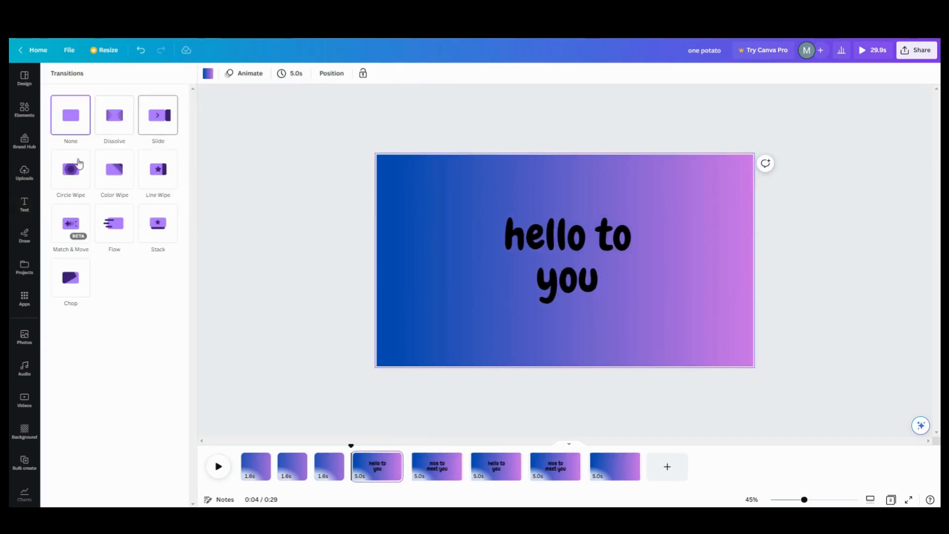
{"action": "left_click", "coordinate": [71, 228]}
{"action": "left_click", "coordinate": [71, 229]}
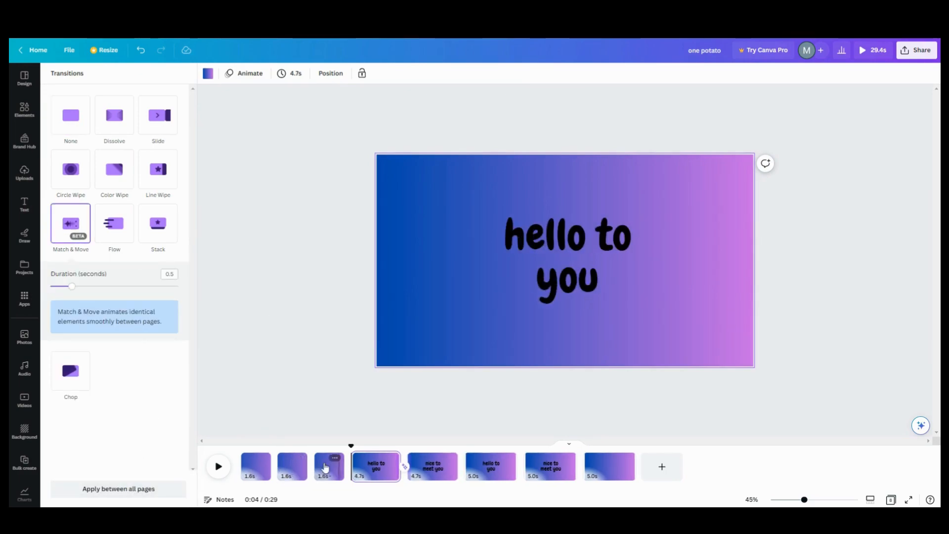
{"action": "left_click", "coordinate": [118, 489]}
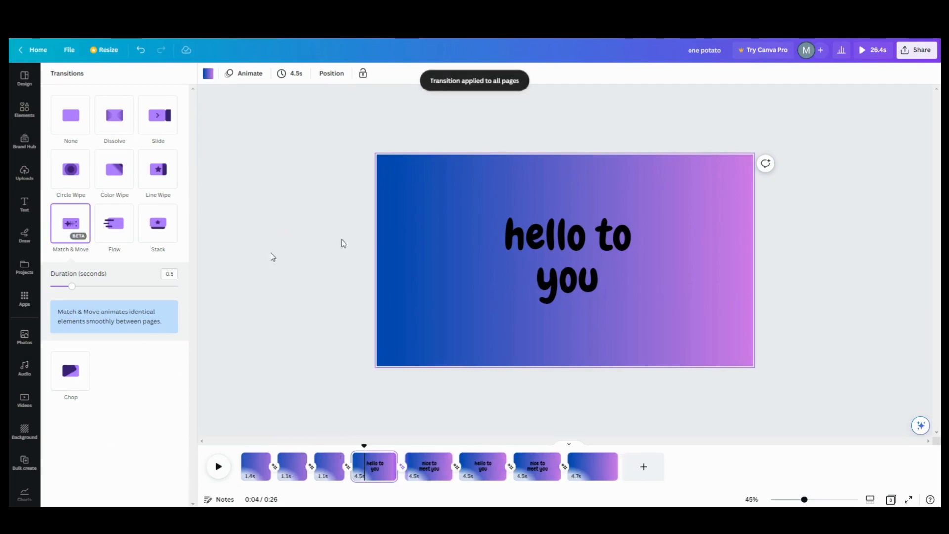
Step: Set every page's duration to 1 second
{"action": "left_click", "coordinate": [304, 79]}
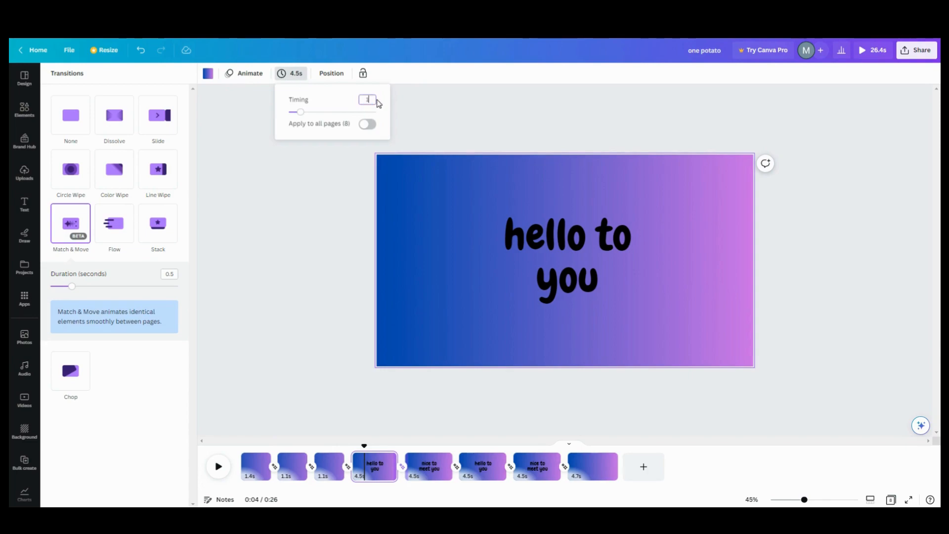
{"action": "type", "text": "1"}
{"action": "key", "text": "Return"}
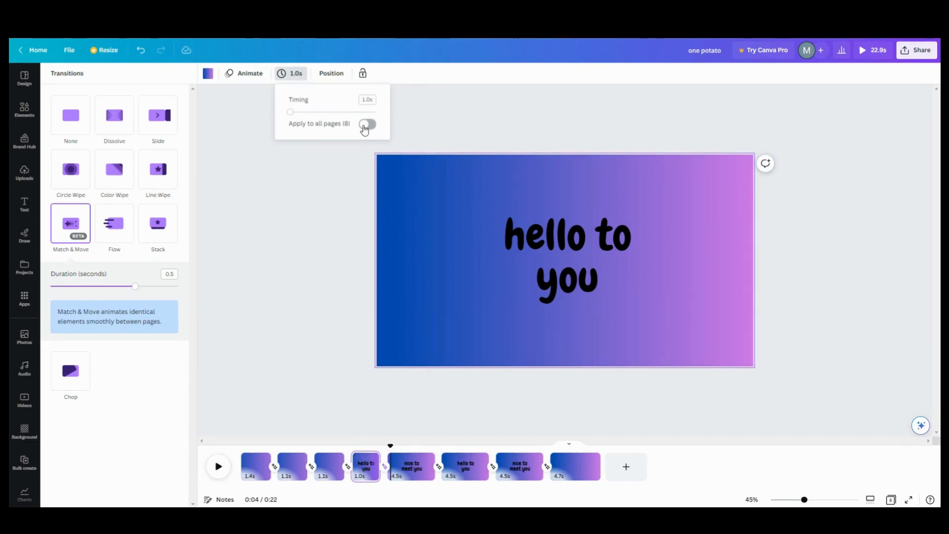
{"action": "left_click", "coordinate": [366, 128]}
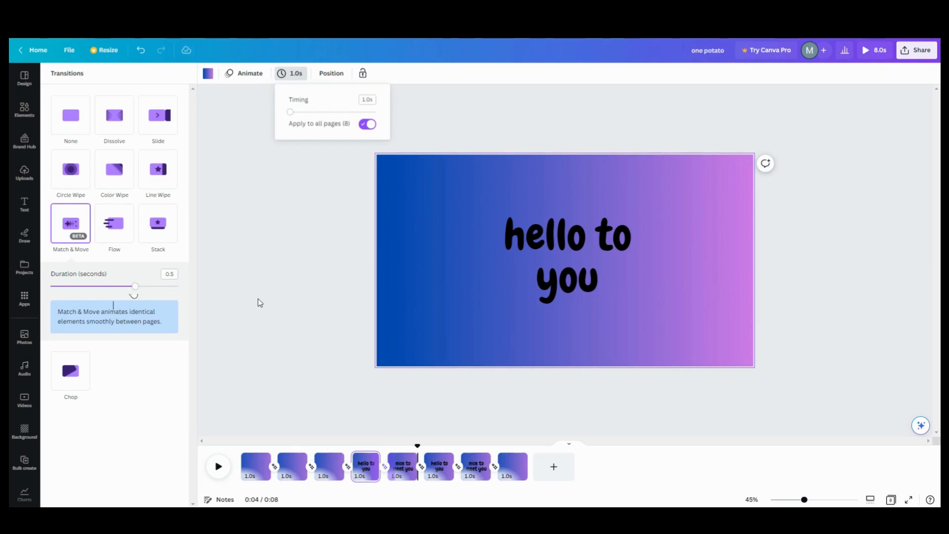
Step: Adjust the transition duration and play from page 4 to preview it
{"action": "mouse_move", "coordinate": [133, 286]}
{"action": "left_mouse_down"}
{"action": "mouse_move", "coordinate": [124, 289]}
{"action": "mouse_move", "coordinate": [147, 286]}
{"action": "left_mouse_up"}
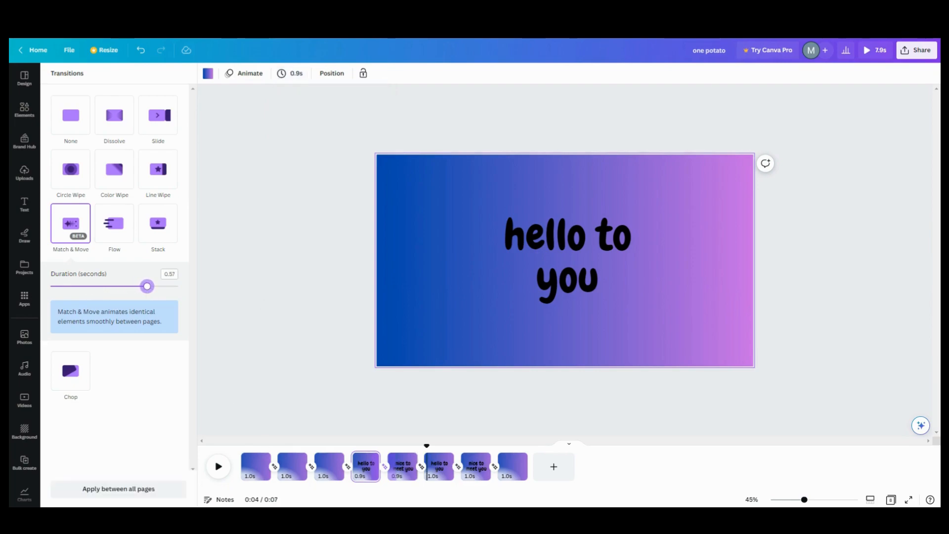
{"action": "left_click", "coordinate": [356, 476]}
{"action": "left_click", "coordinate": [218, 467]}
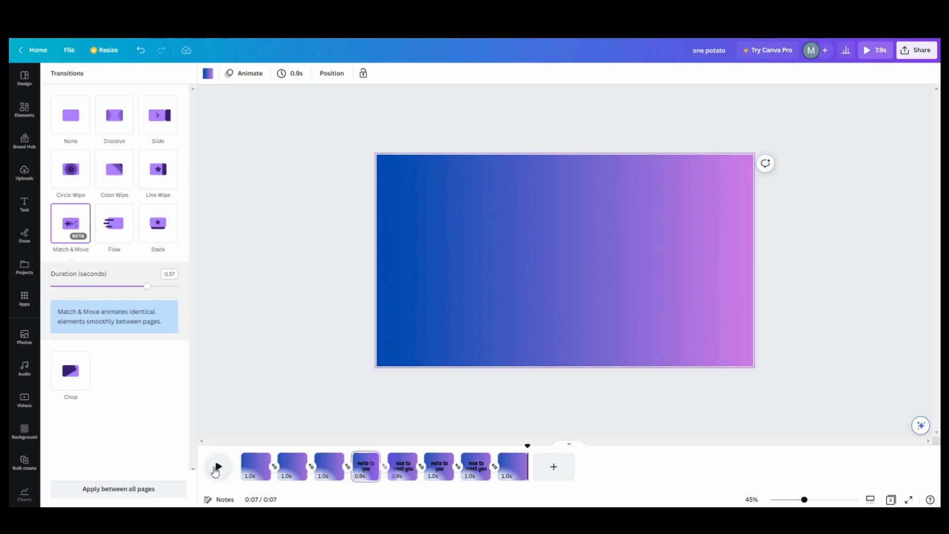
{"action": "left_click", "coordinate": [359, 472]}
{"action": "left_click", "coordinate": [219, 467]}
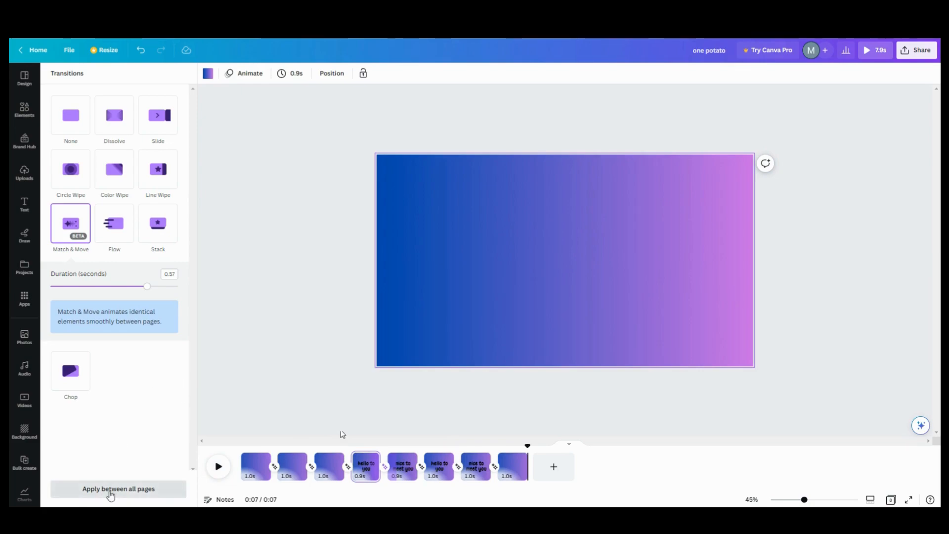
Step: Set the transition to None between all pages and replay from page 4
{"action": "left_click", "coordinate": [74, 111]}
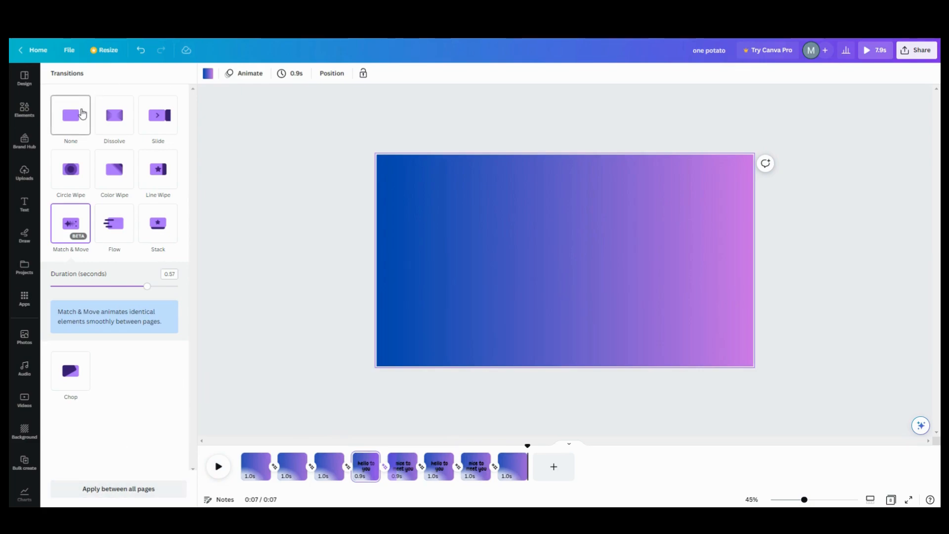
{"action": "left_click", "coordinate": [109, 489]}
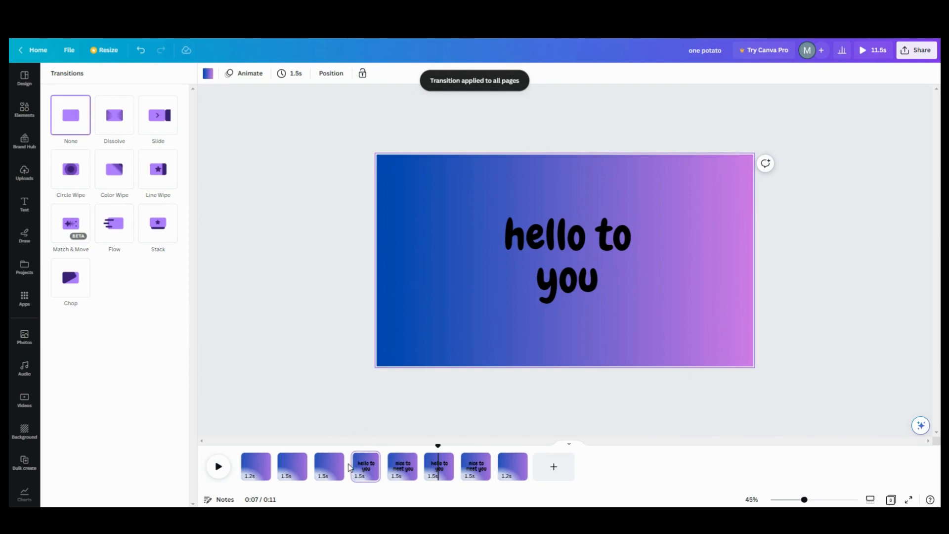
{"action": "left_click", "coordinate": [354, 467]}
{"action": "left_click", "coordinate": [212, 471]}
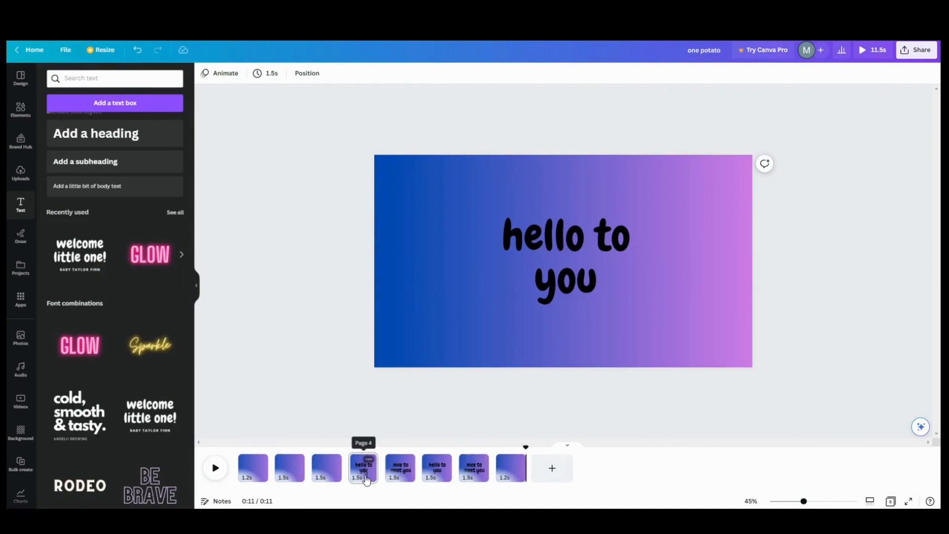
Step: Animate page 4's 'hello to you' with Spread on enter only, then select page 5's text
{"action": "left_click", "coordinate": [547, 280]}
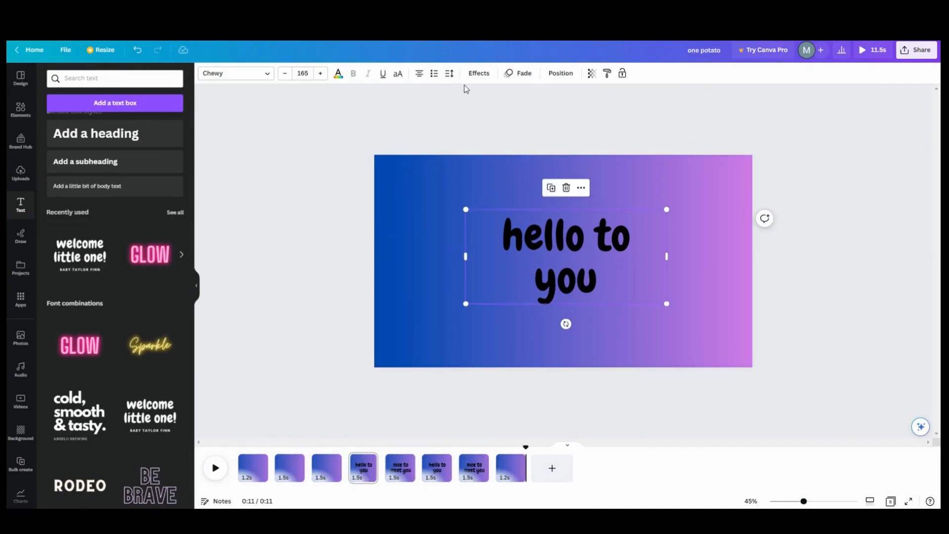
{"action": "left_click", "coordinate": [512, 76]}
{"action": "scroll", "coordinate": [123, 230], "scroll_direction": "down", "scroll_amount": 5}
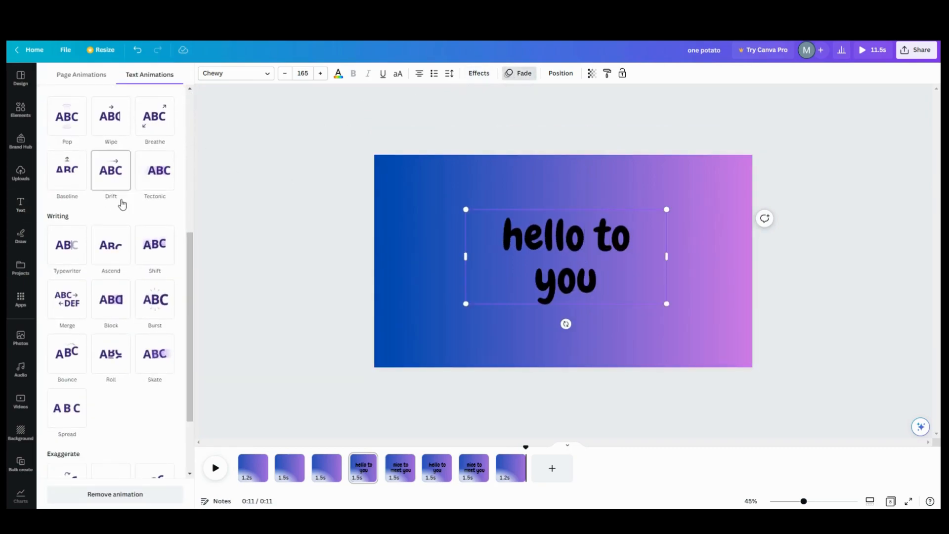
{"action": "scroll", "coordinate": [118, 205], "scroll_direction": "down", "scroll_amount": 2}
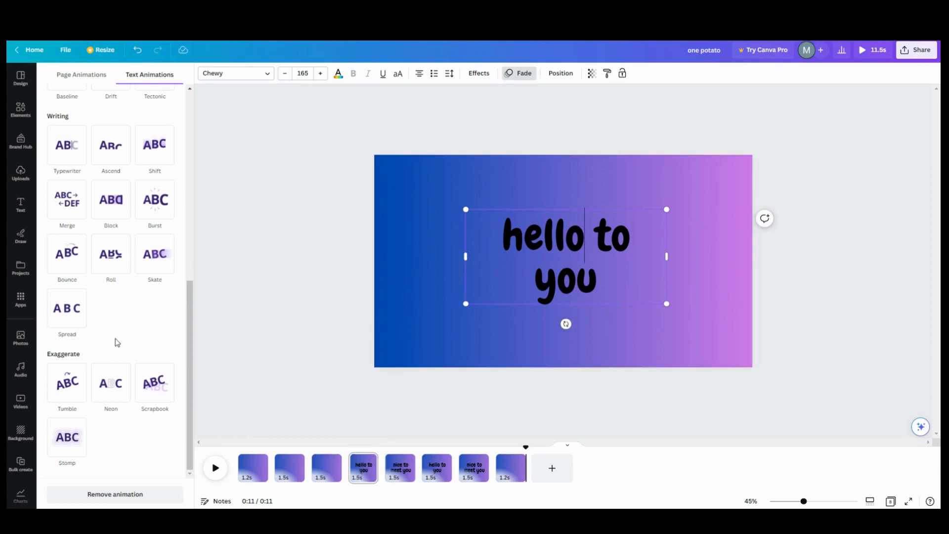
{"action": "scroll", "coordinate": [90, 402], "scroll_direction": "up", "scroll_amount": 1}
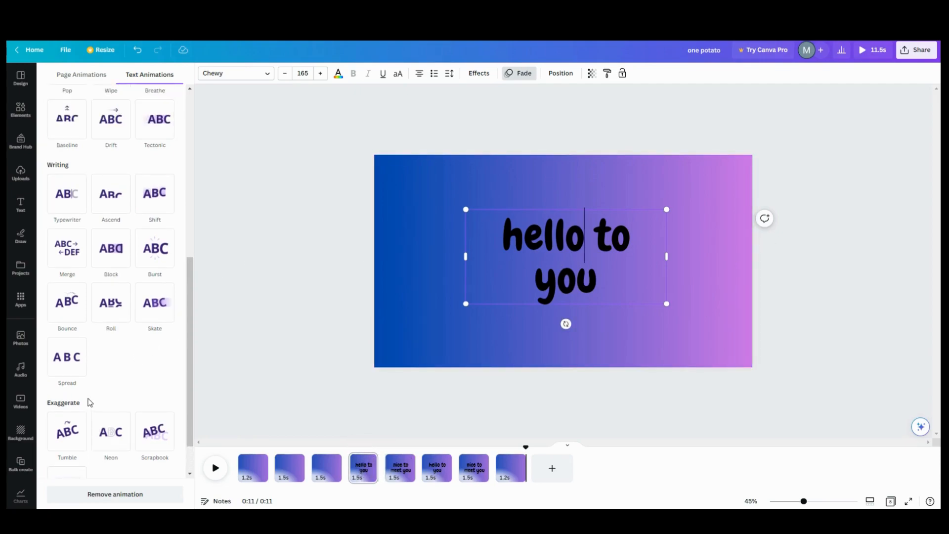
{"action": "left_click", "coordinate": [71, 360]}
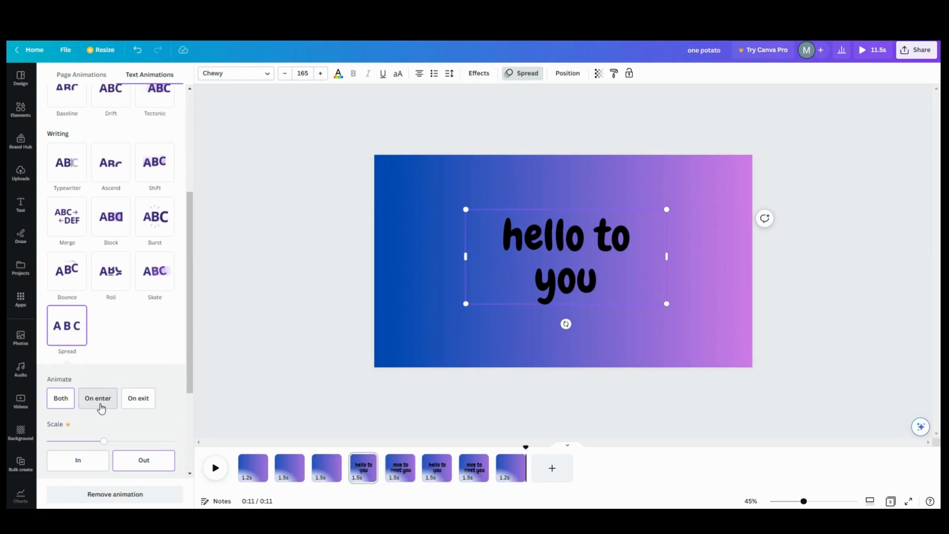
{"action": "left_click", "coordinate": [101, 405]}
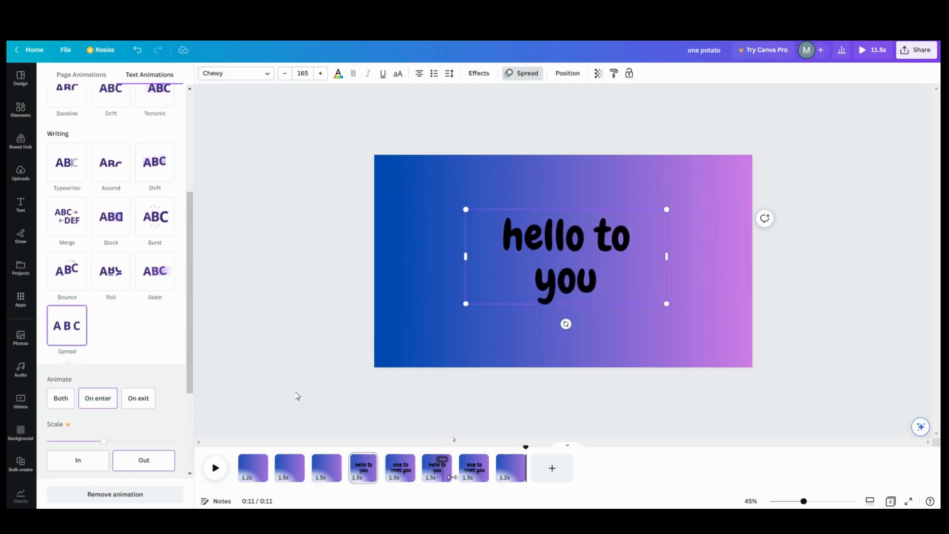
{"action": "left_click", "coordinate": [401, 480]}
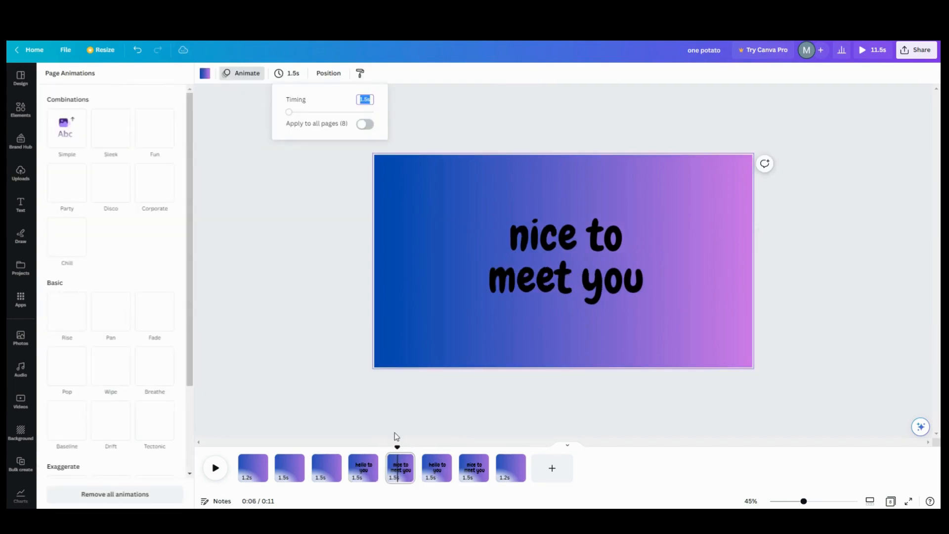
{"action": "left_click", "coordinate": [531, 265]}
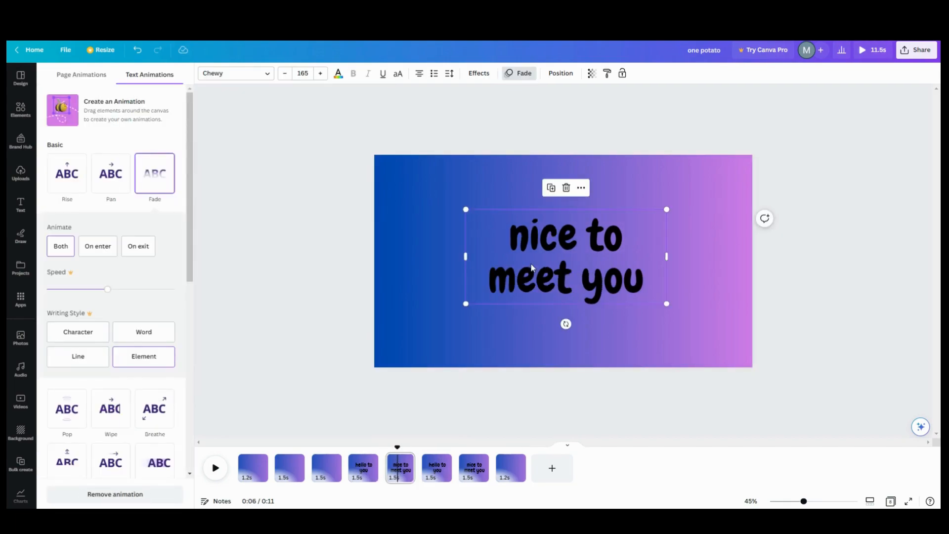
Step: Paste the 'nice to meet you' text onto page 4 and animate it with Spread
{"action": "left_click", "coordinate": [366, 470]}
{"action": "left_click", "coordinate": [529, 277]}
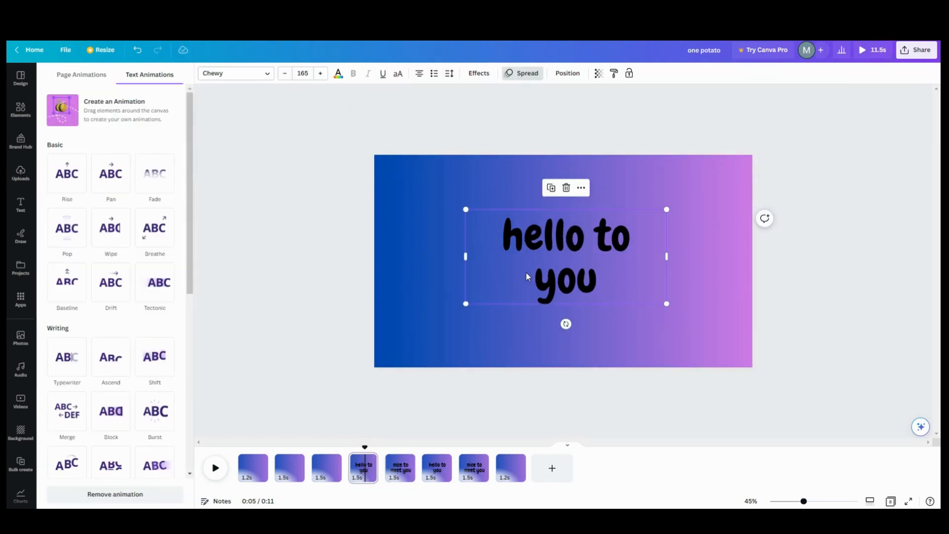
{"action": "key", "text": "ctrl+v"}
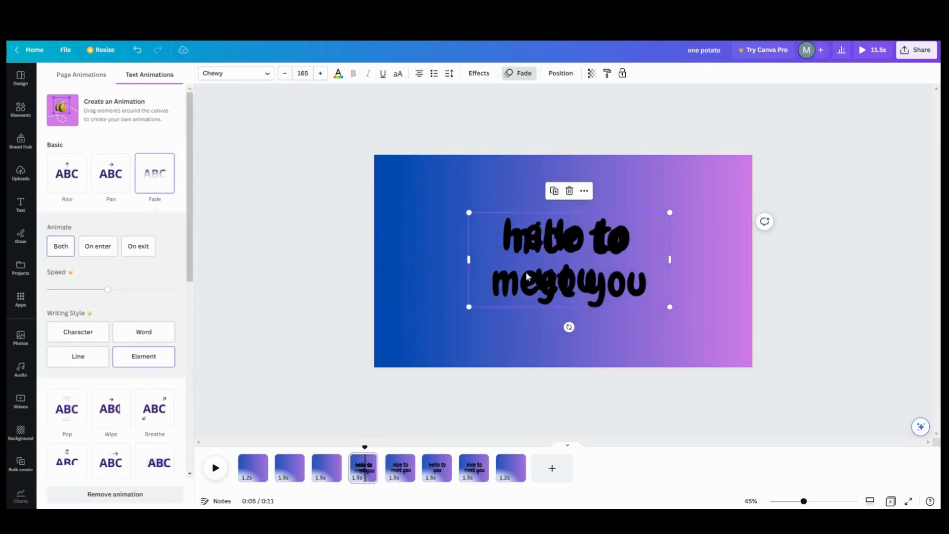
{"action": "left_click", "coordinate": [515, 77]}
{"action": "left_click", "coordinate": [520, 73]}
{"action": "scroll", "coordinate": [84, 307], "scroll_direction": "down", "scroll_amount": 6}
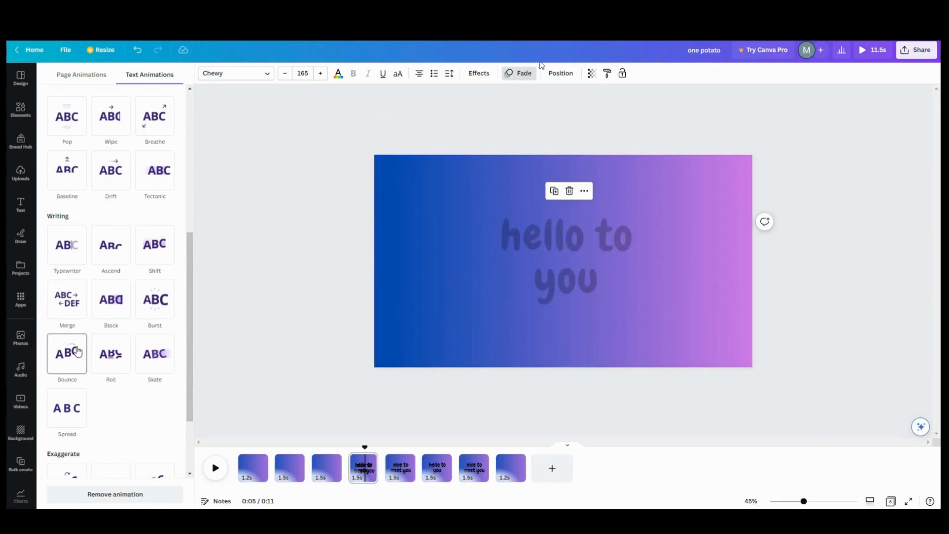
{"action": "left_click", "coordinate": [67, 408]}
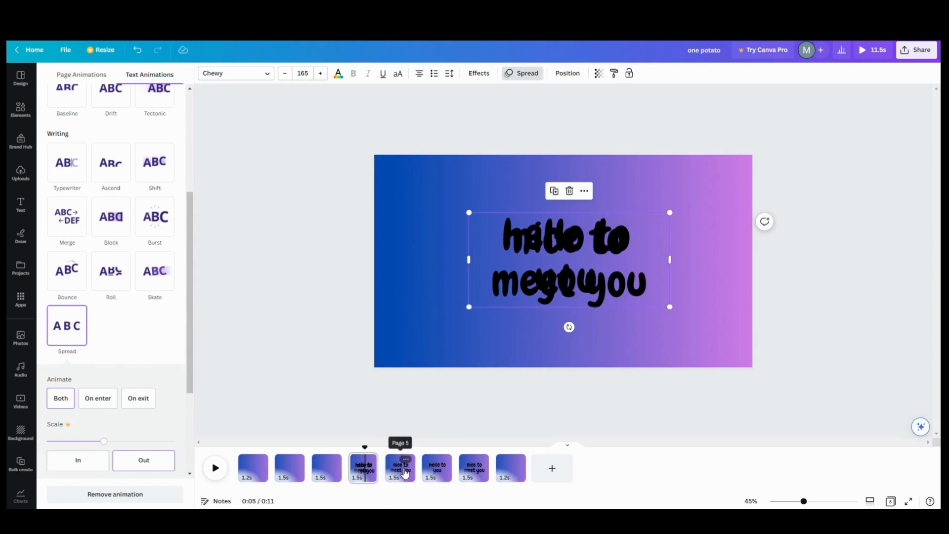
Step: Paste another text copy, retype it as 'blah blah bla', and give it Spread
{"action": "left_click", "coordinate": [452, 258]}
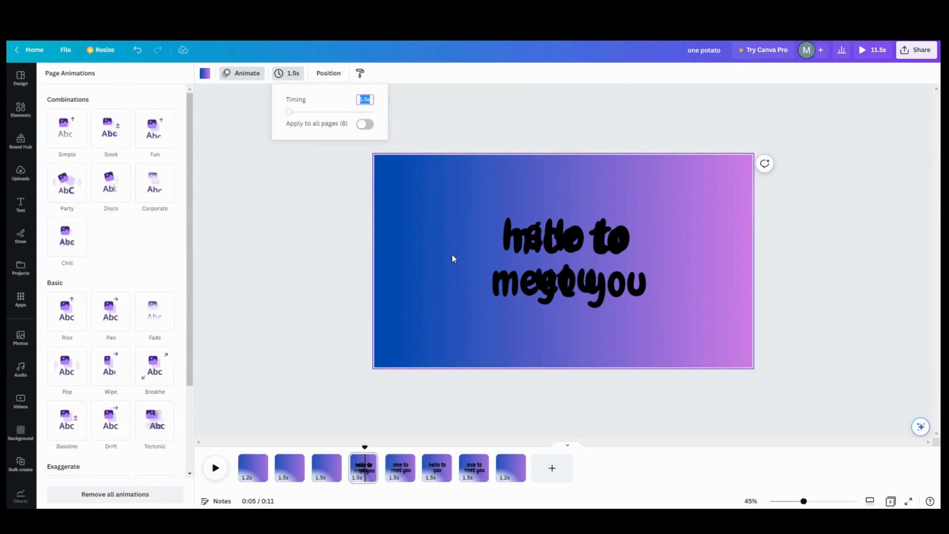
{"action": "left_click", "coordinate": [453, 259]}
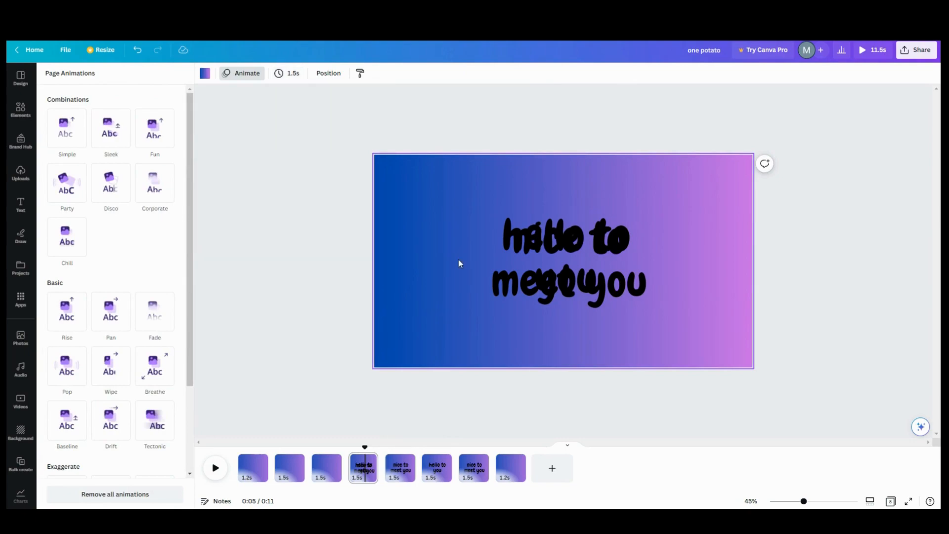
{"action": "key", "text": "ctrl+v"}
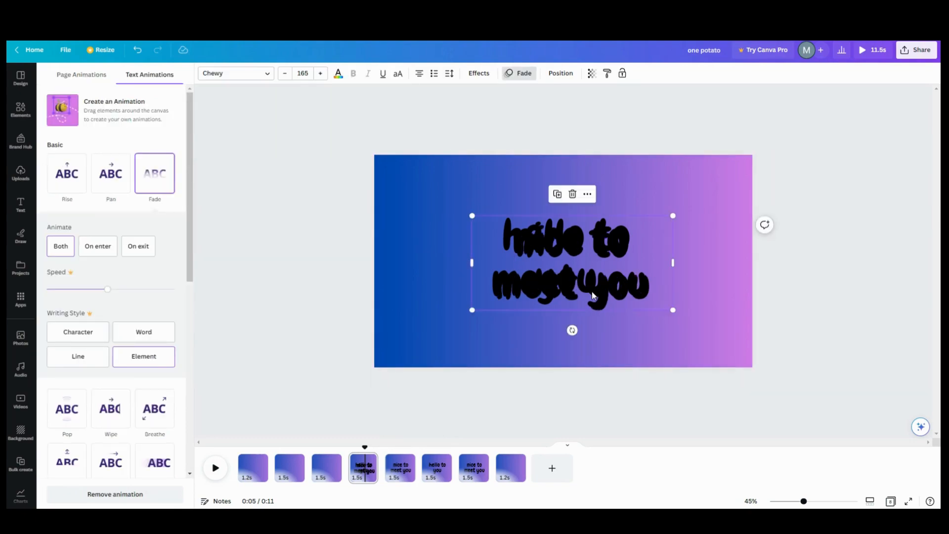
{"action": "left_click_drag", "start_coordinate": [650, 297], "coordinate": [516, 246]}
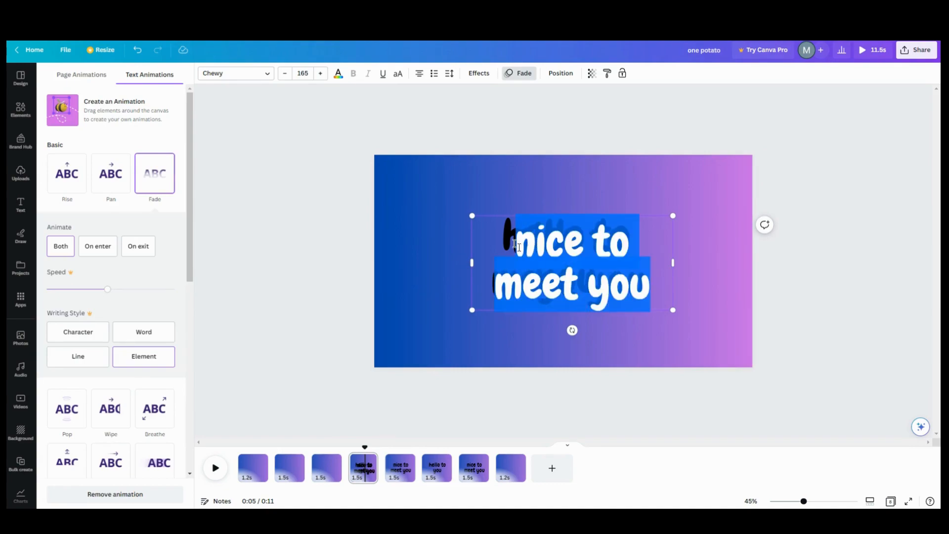
{"action": "type", "text": "bla"}
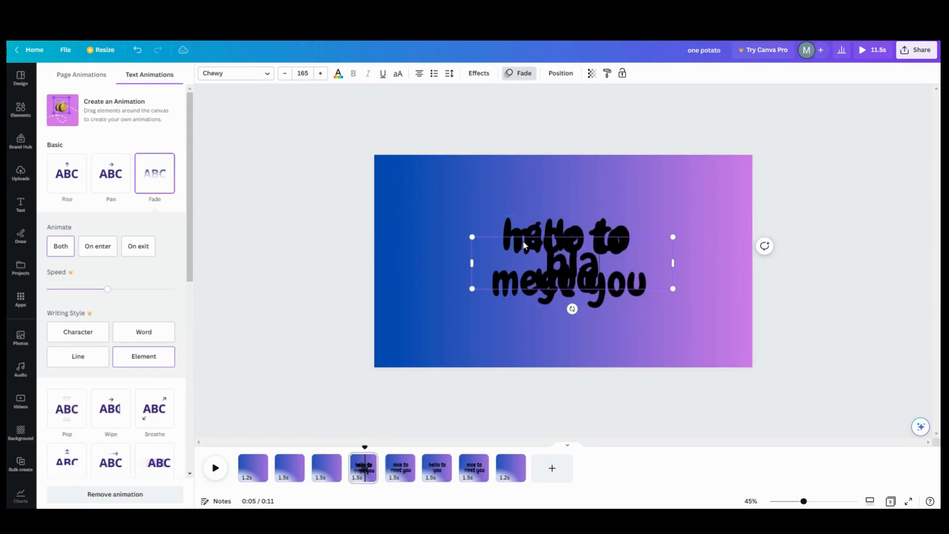
{"action": "type", "text": "h blah blah"}
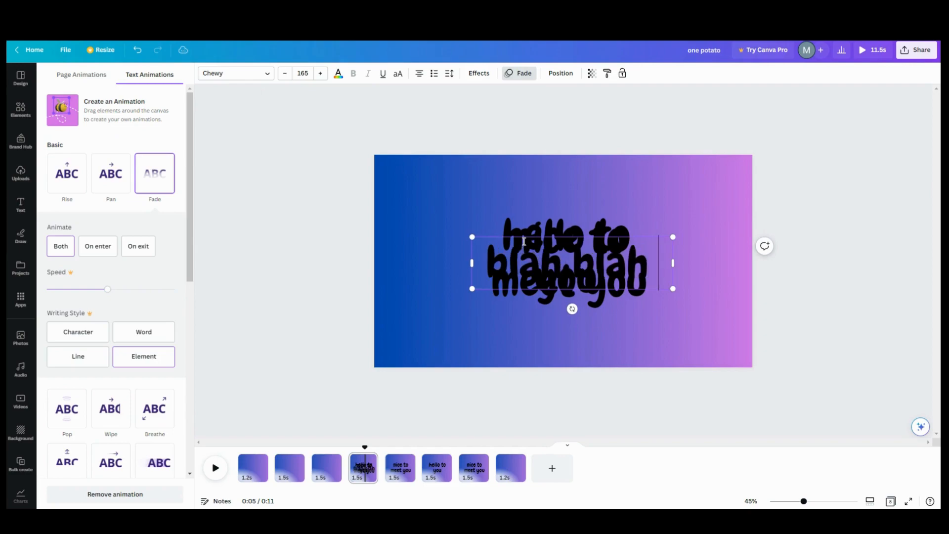
{"action": "type", "text": "ah"}
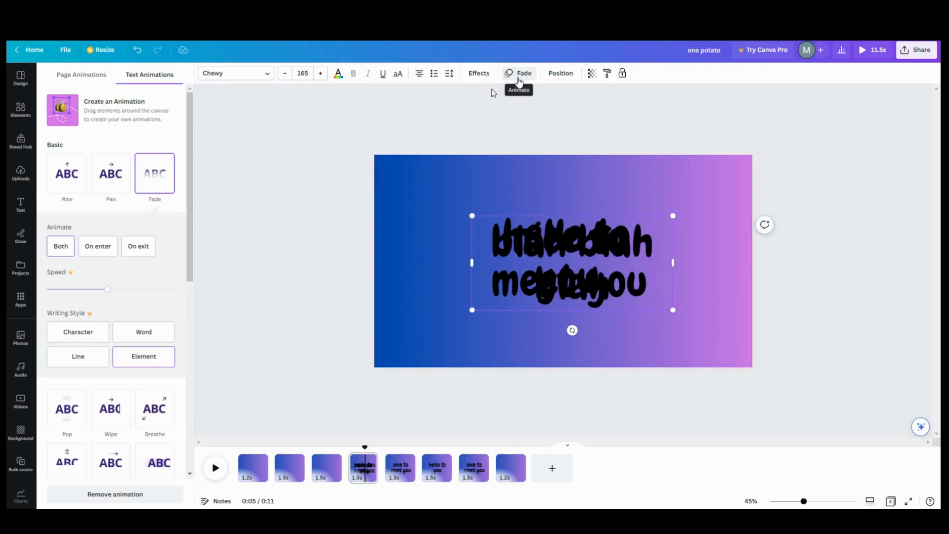
{"action": "scroll", "coordinate": [79, 365], "scroll_direction": "down", "scroll_amount": 5}
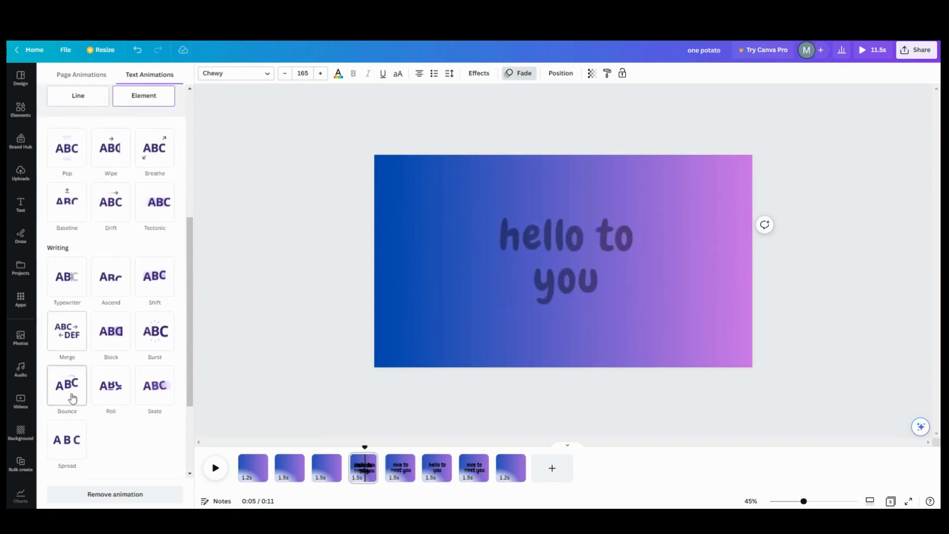
{"action": "scroll", "coordinate": [72, 399], "scroll_direction": "down", "scroll_amount": 3}
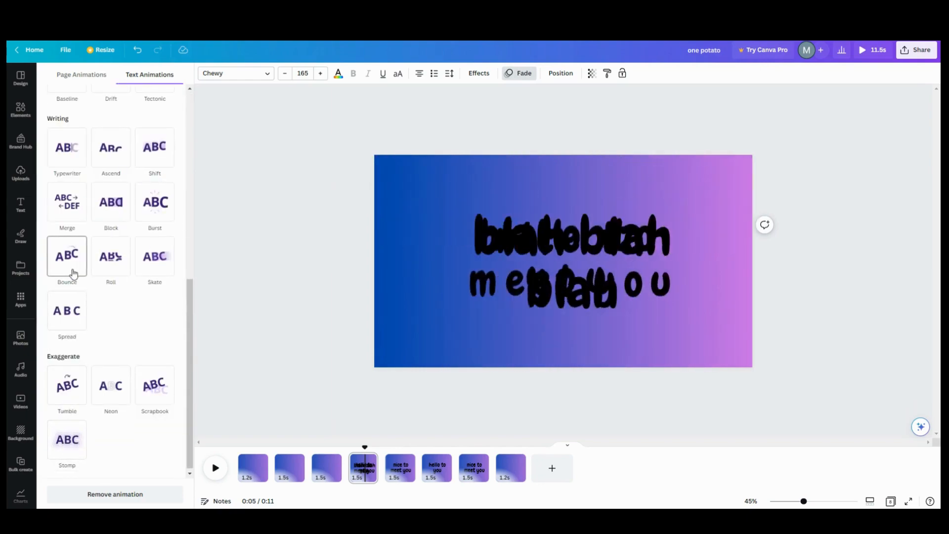
{"action": "left_click", "coordinate": [67, 310]}
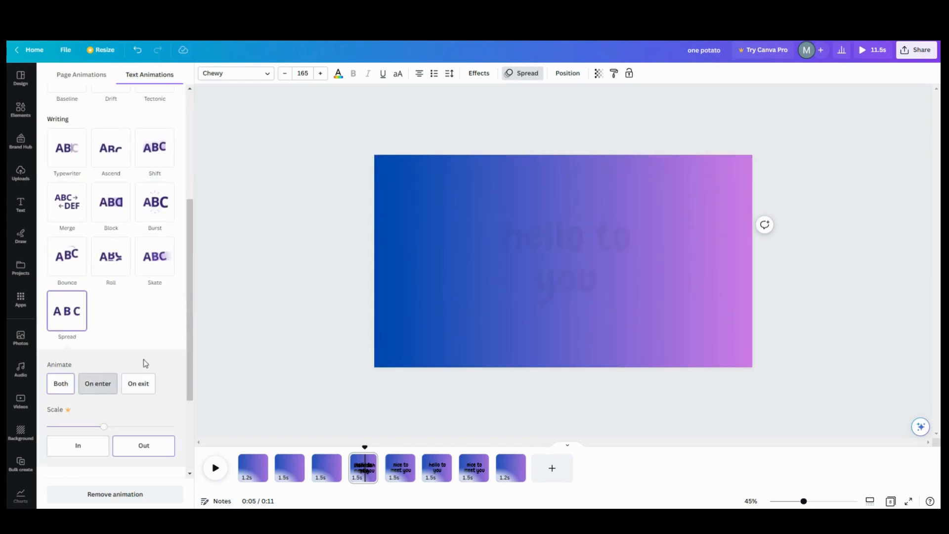
{"action": "left_click", "coordinate": [290, 316]}
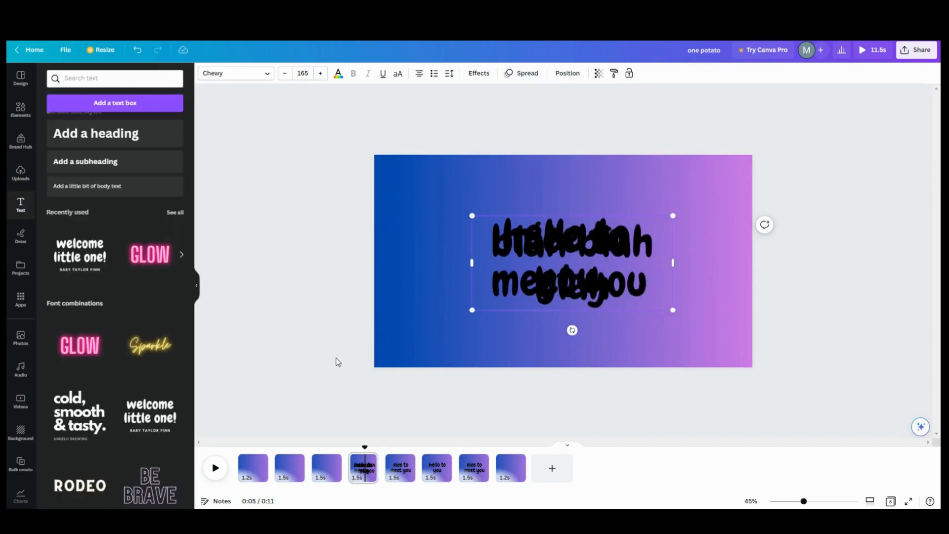
Step: Delete the three single-line text pages, then marquee-select page 4's overlapping text boxes
{"action": "left_click", "coordinate": [405, 459]}
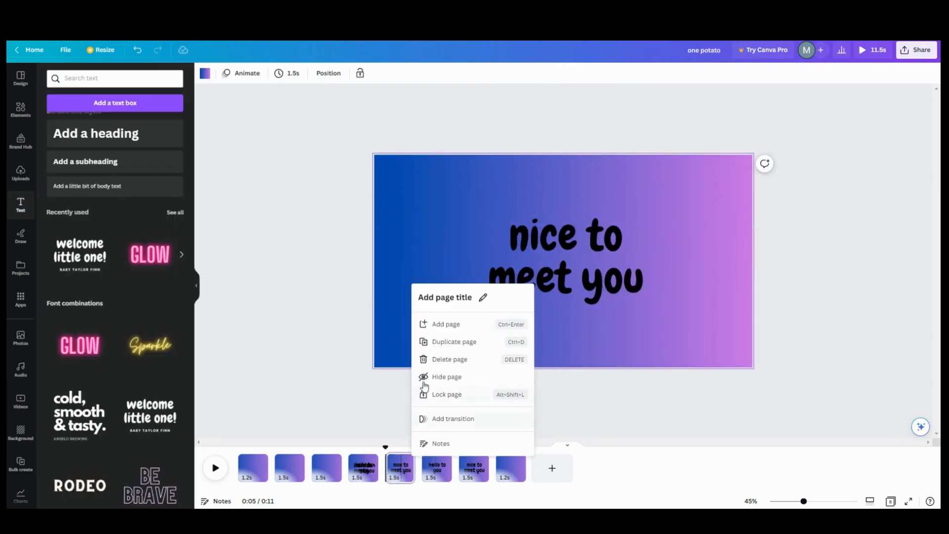
{"action": "left_click", "coordinate": [443, 359]}
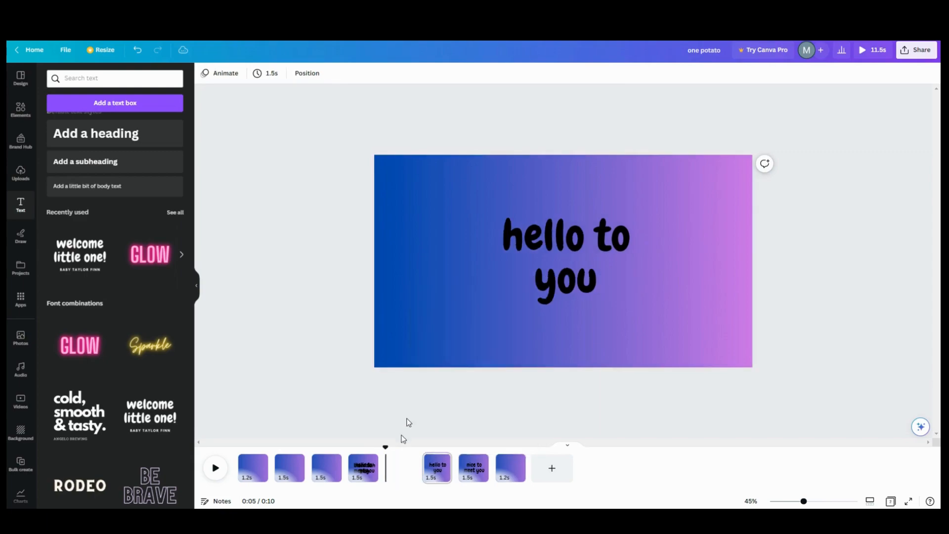
{"action": "left_click", "coordinate": [406, 460]}
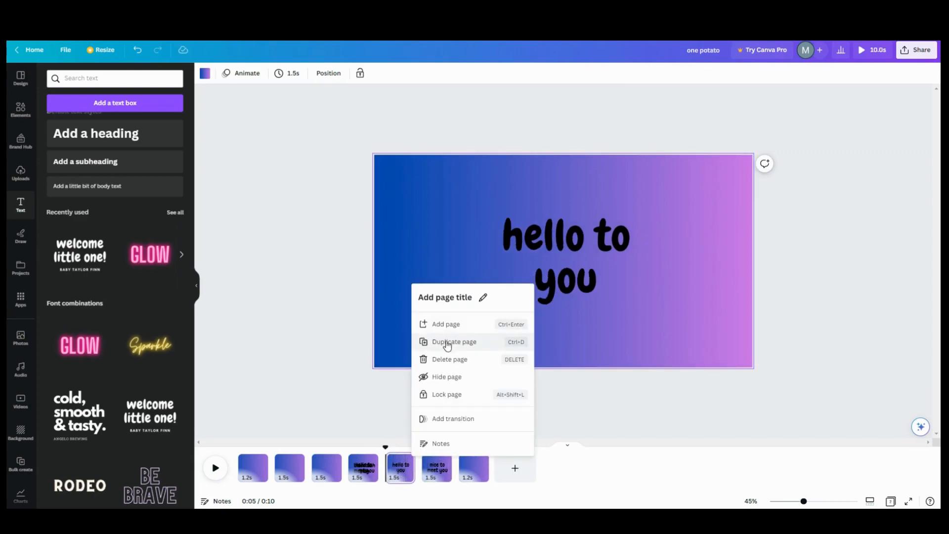
{"action": "left_click", "coordinate": [440, 360]}
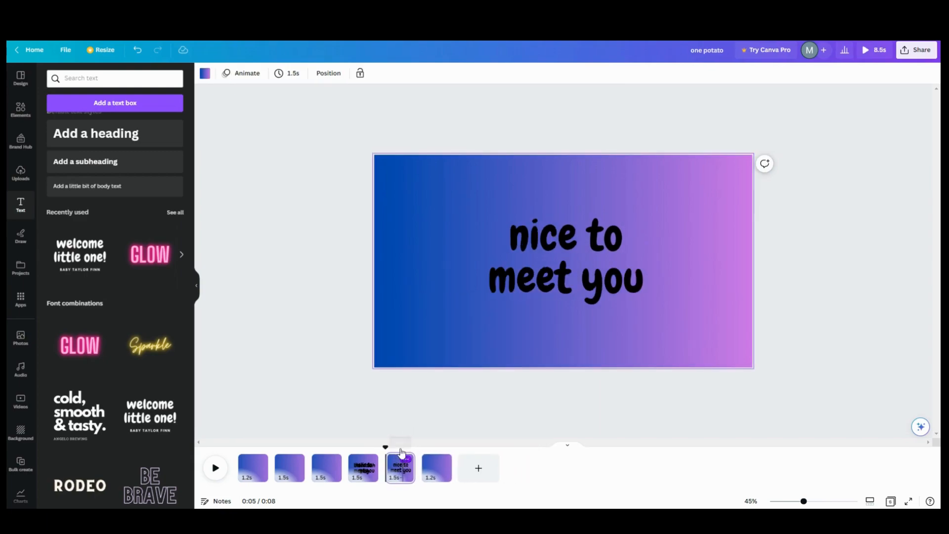
{"action": "left_click", "coordinate": [405, 460]}
{"action": "left_click", "coordinate": [441, 360]}
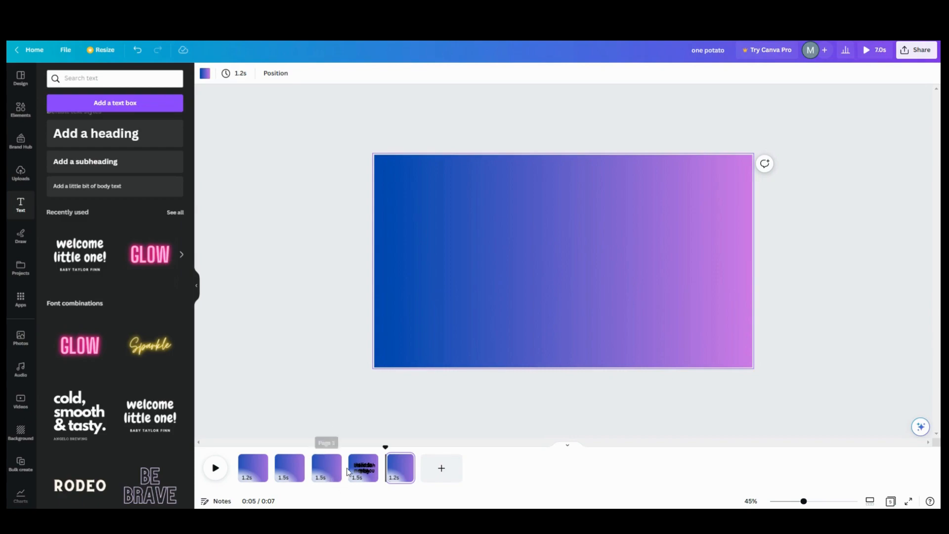
{"action": "left_click", "coordinate": [363, 468]}
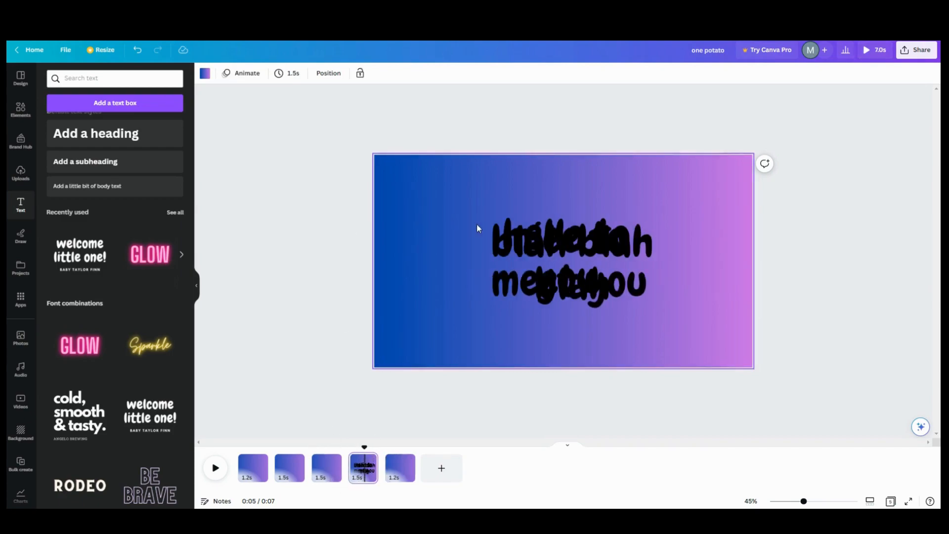
{"action": "left_click_drag", "start_coordinate": [488, 204], "coordinate": [608, 260]}
Step: Group page 4's overlapping text boxes and show the group's timing in the timeline
{"action": "left_click", "coordinate": [547, 189]}
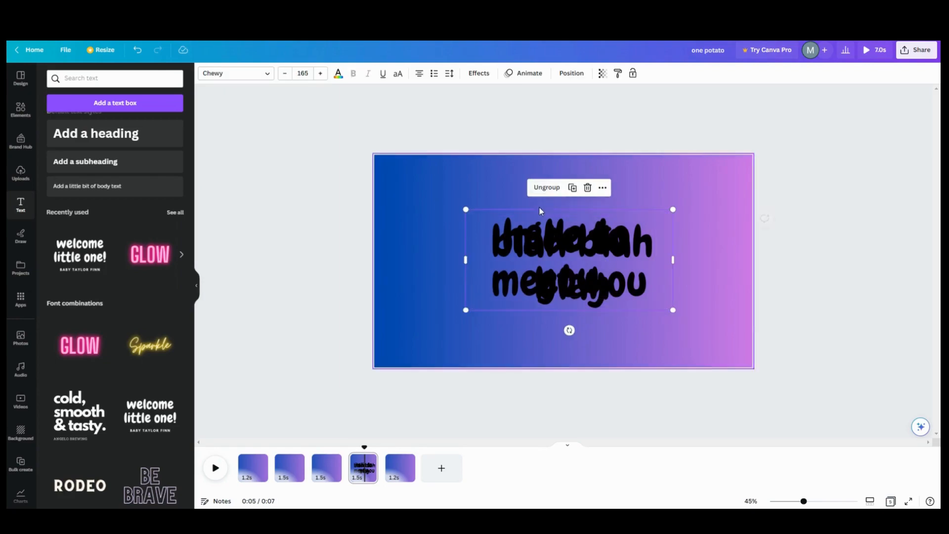
{"action": "left_click", "coordinate": [604, 187]}
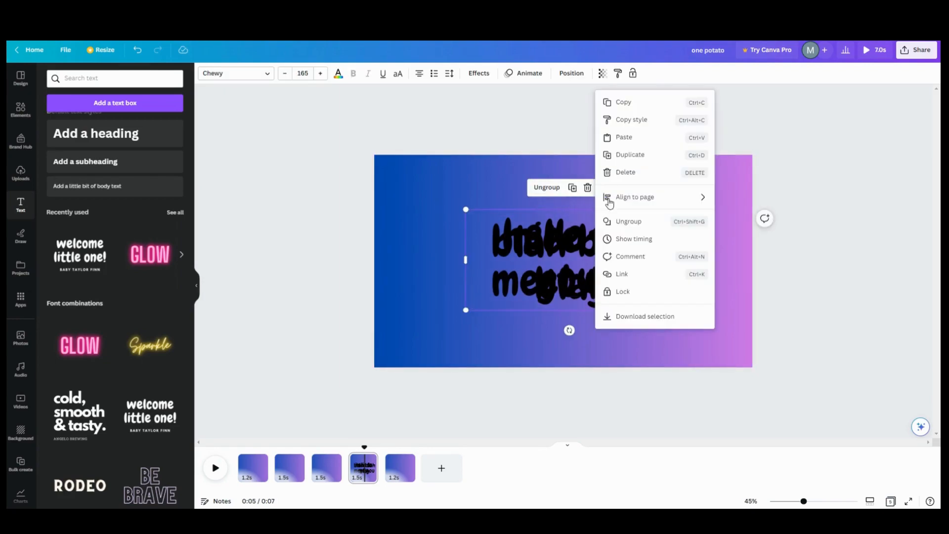
{"action": "left_click", "coordinate": [626, 241]}
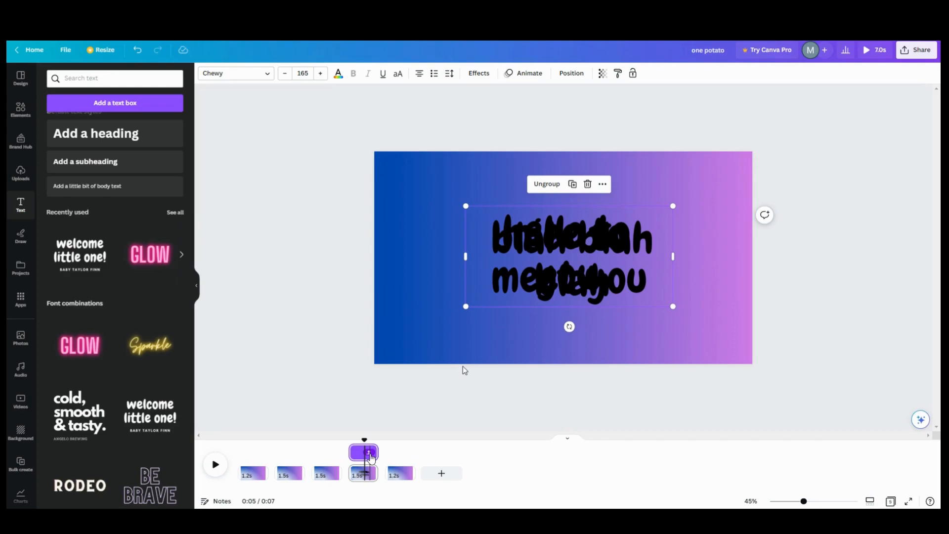
Step: Expand the text group, lengthen page 4, and set the hello layer to 1.8s and nice-to-meet-you to 1.9s
{"action": "left_click", "coordinate": [369, 453]}
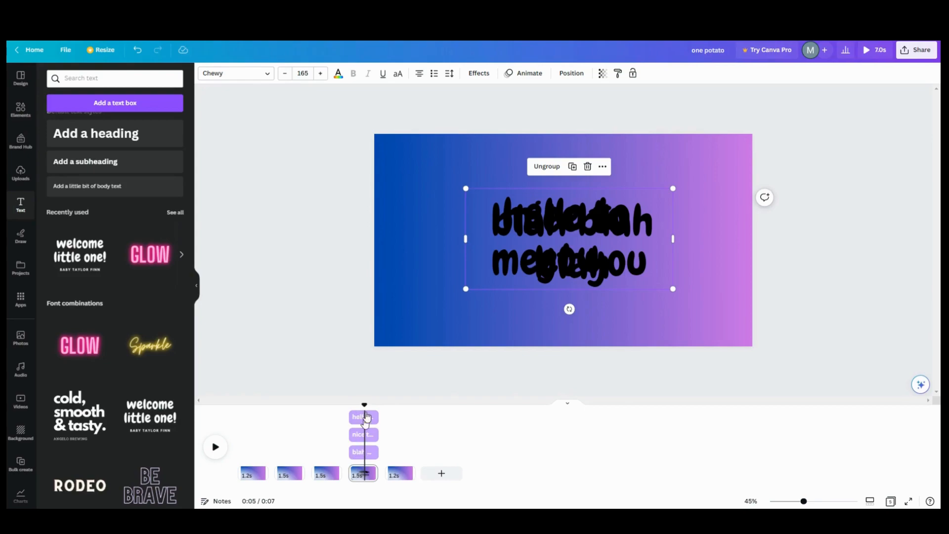
{"action": "left_click_drag", "start_coordinate": [373, 417], "coordinate": [361, 418]}
{"action": "left_click_drag", "start_coordinate": [375, 473], "coordinate": [401, 462]}
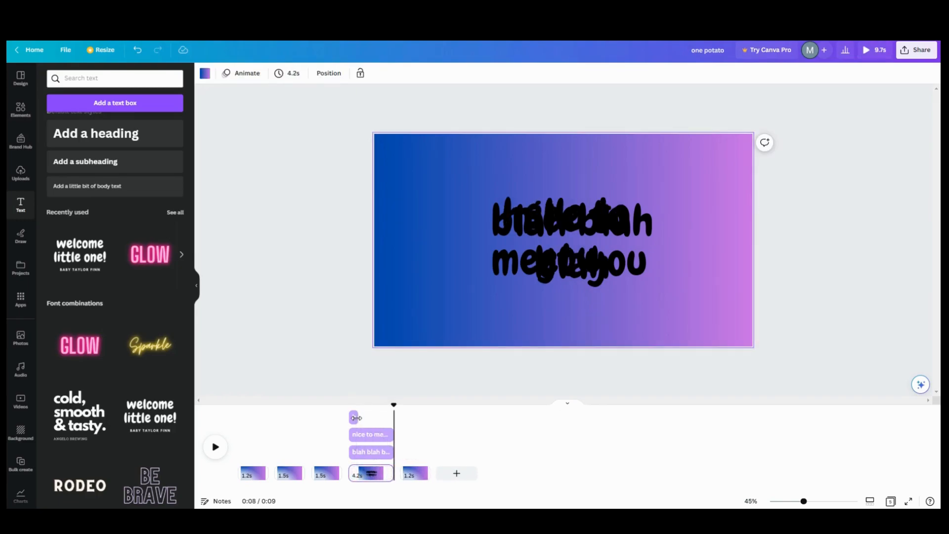
{"action": "left_click_drag", "start_coordinate": [356, 418], "coordinate": [370, 433]}
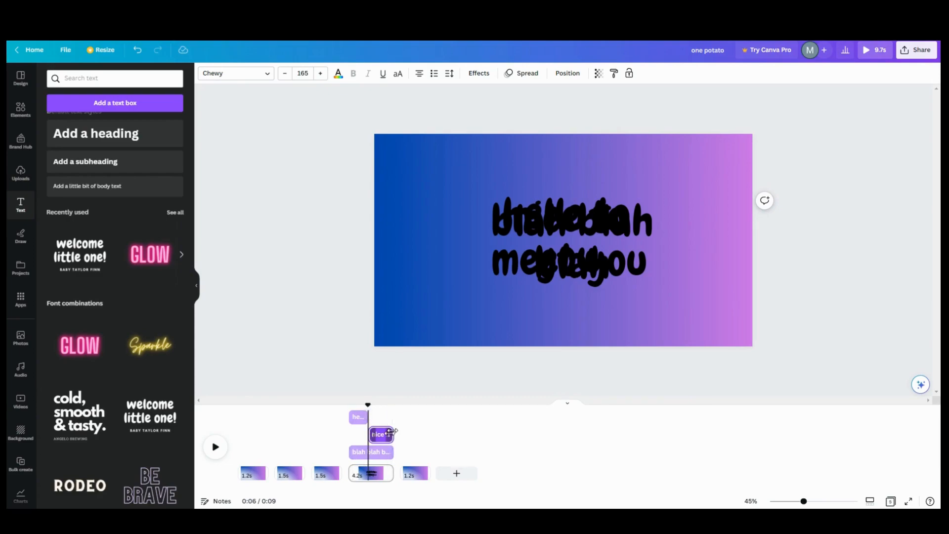
{"action": "left_click_drag", "start_coordinate": [391, 432], "coordinate": [399, 475]}
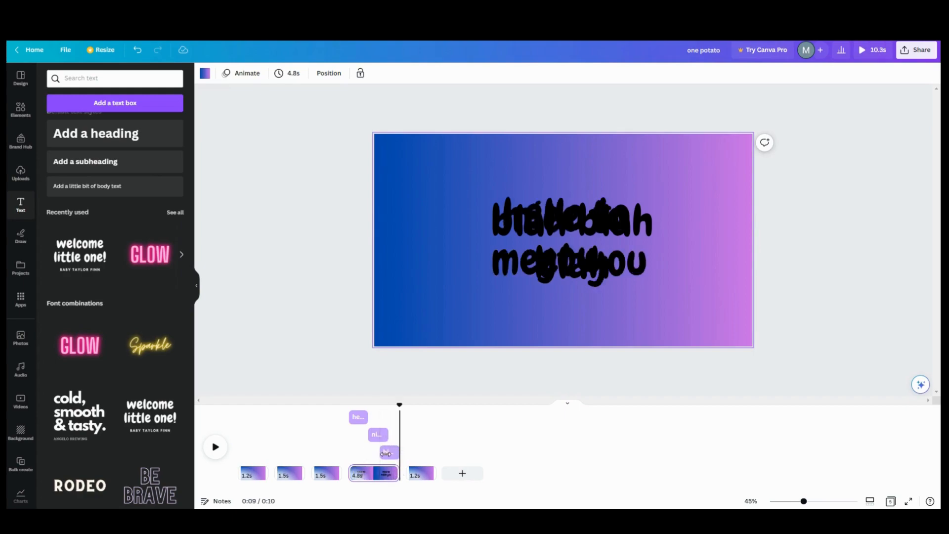
Step: Start the 'nice to meet you' and third text layers staggered, then preview the 4.8s page
{"action": "left_click", "coordinate": [388, 454]}
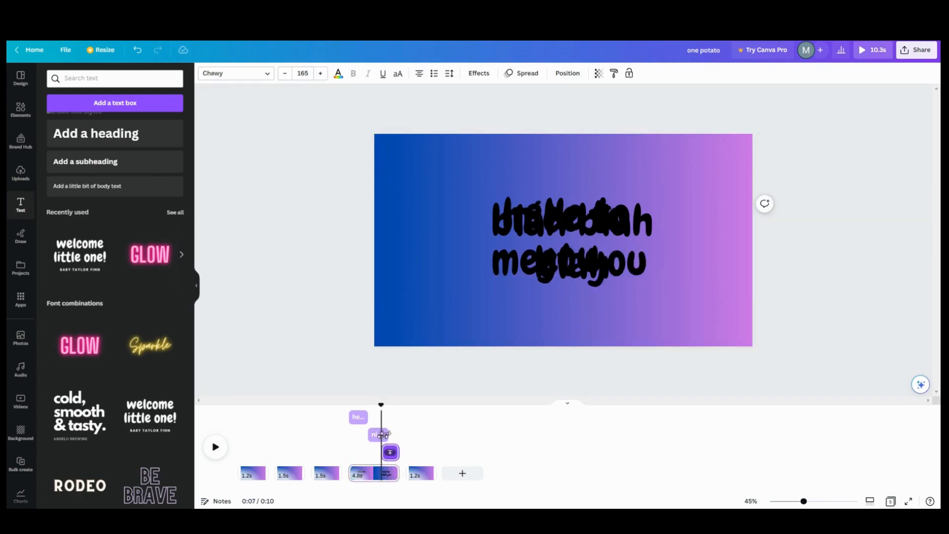
{"action": "left_click", "coordinate": [383, 435]}
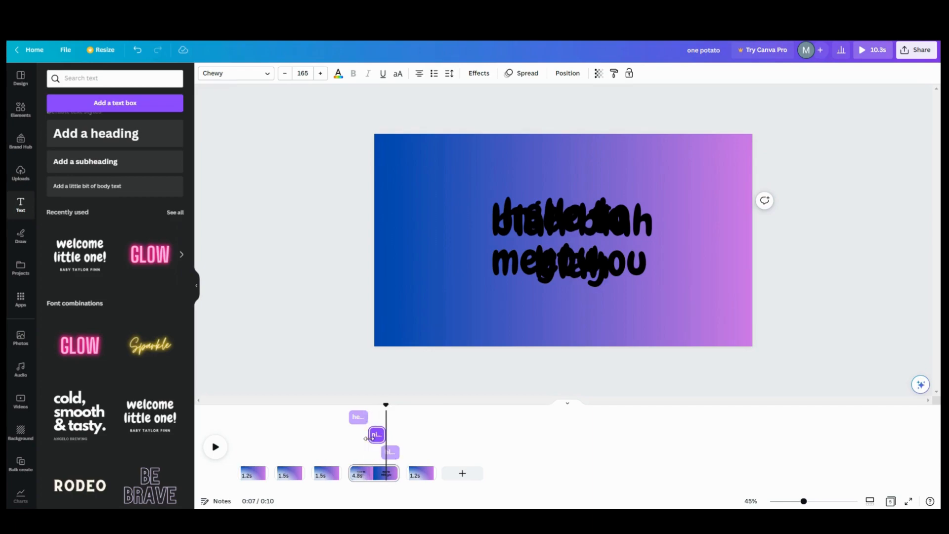
{"action": "left_click_drag", "start_coordinate": [369, 440], "coordinate": [368, 427]}
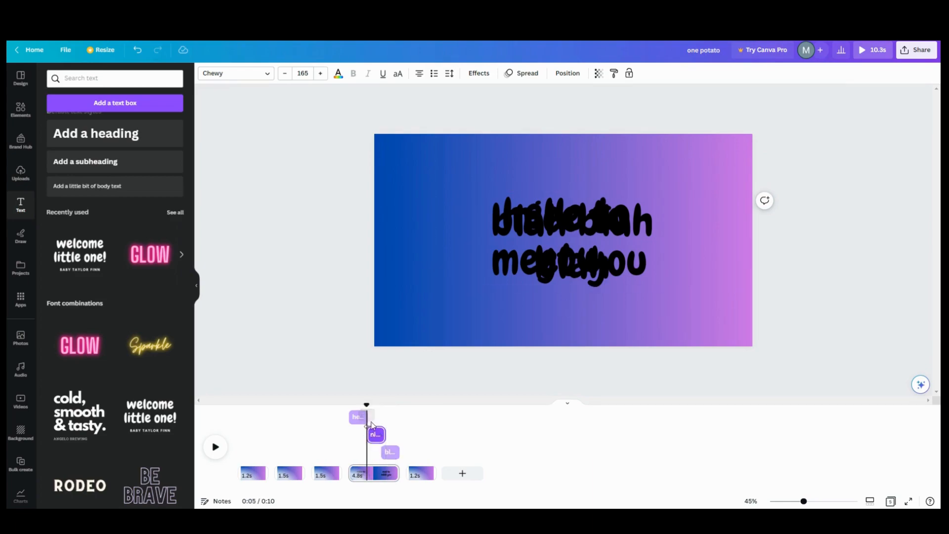
{"action": "left_click", "coordinate": [384, 453]}
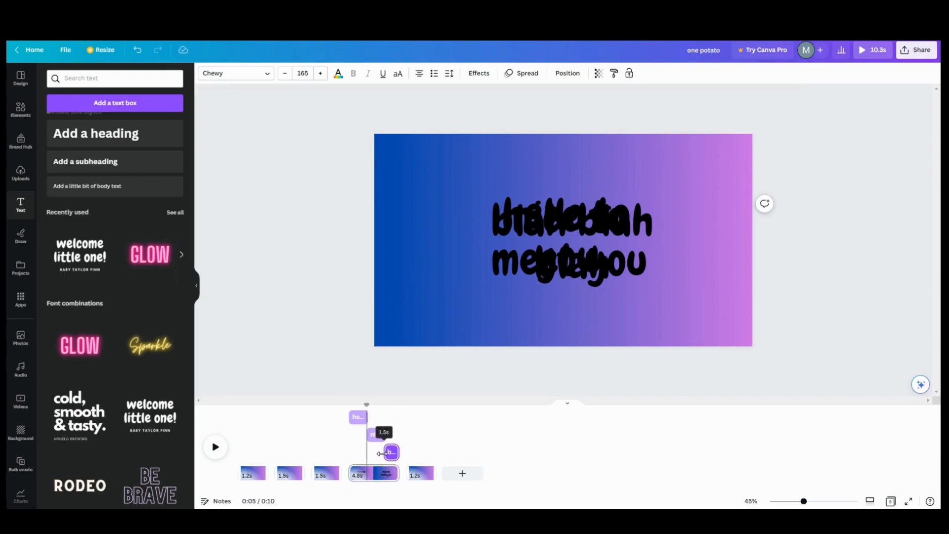
{"action": "left_click_drag", "start_coordinate": [384, 453], "coordinate": [384, 453]}
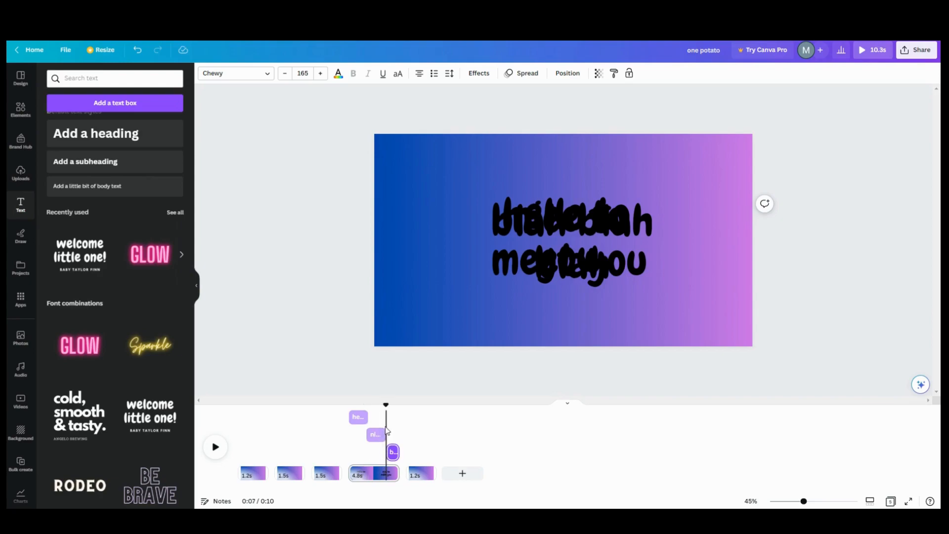
{"action": "left_click", "coordinate": [360, 472]}
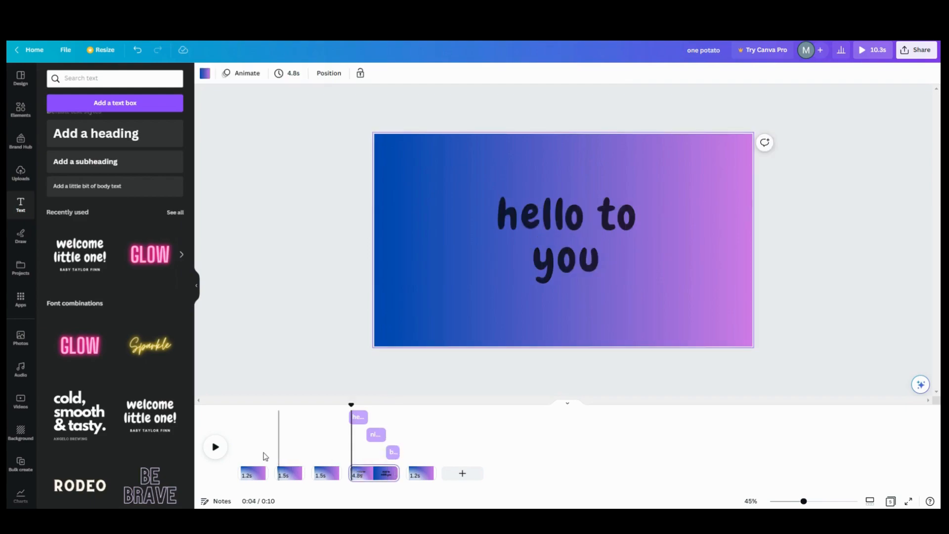
{"action": "left_click", "coordinate": [215, 448]}
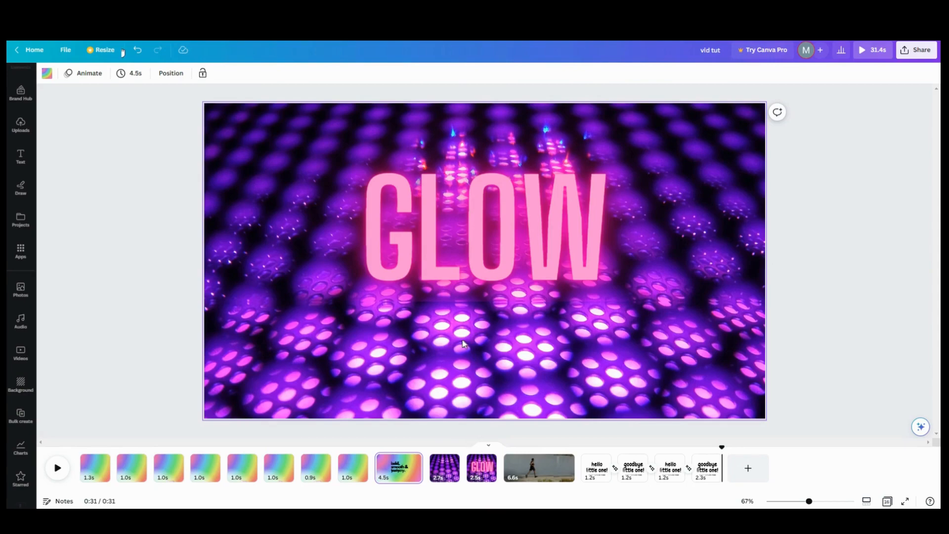
Step: On the 2.7s page, undo an accidental photo nudge and move the GLOW text up
{"action": "left_click", "coordinate": [444, 468]}
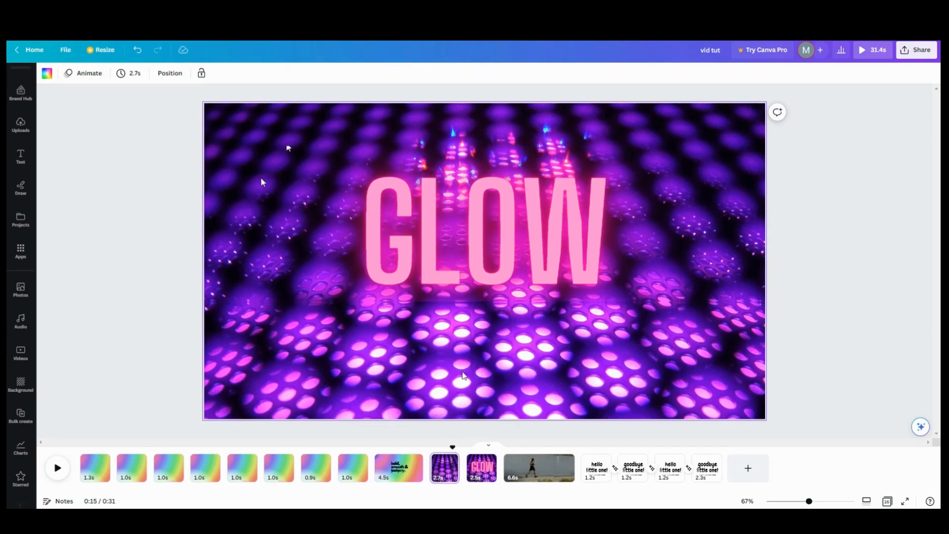
{"action": "left_click", "coordinate": [373, 338]}
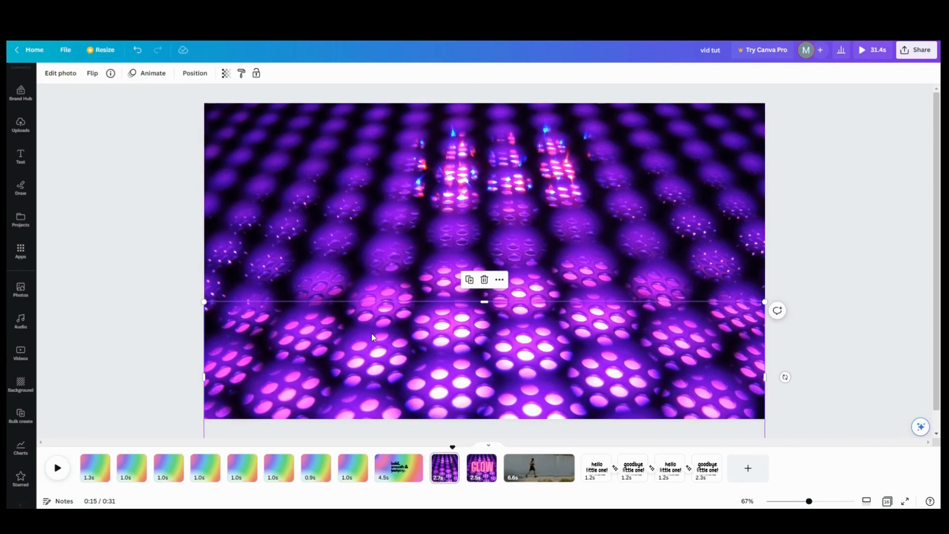
{"action": "left_click", "coordinate": [269, 206]}
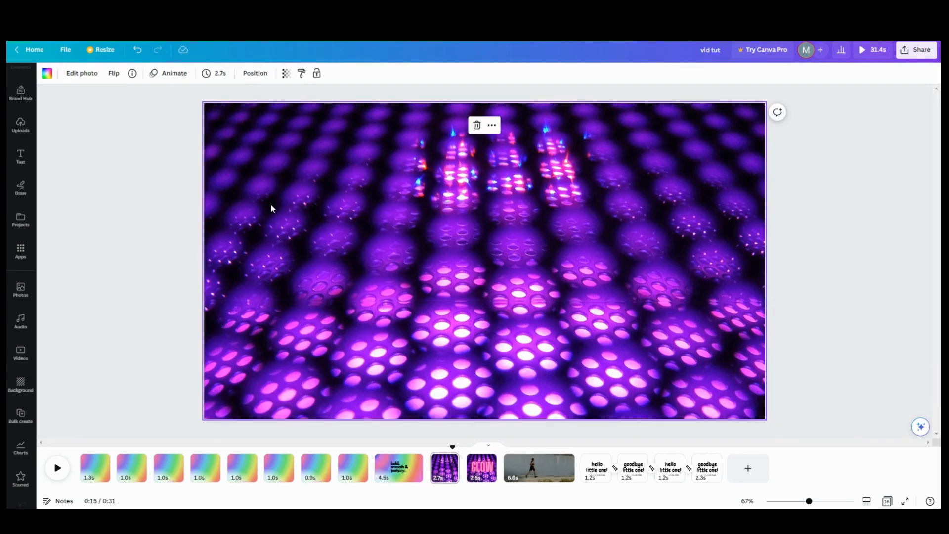
{"action": "left_click", "coordinate": [332, 358]}
{"action": "mouse_move", "coordinate": [332, 358]}
{"action": "left_mouse_down"}
{"action": "mouse_move", "coordinate": [332, 385]}
{"action": "mouse_move", "coordinate": [339, 348]}
{"action": "mouse_move", "coordinate": [322, 343]}
{"action": "mouse_move", "coordinate": [332, 341]}
{"action": "left_mouse_up"}
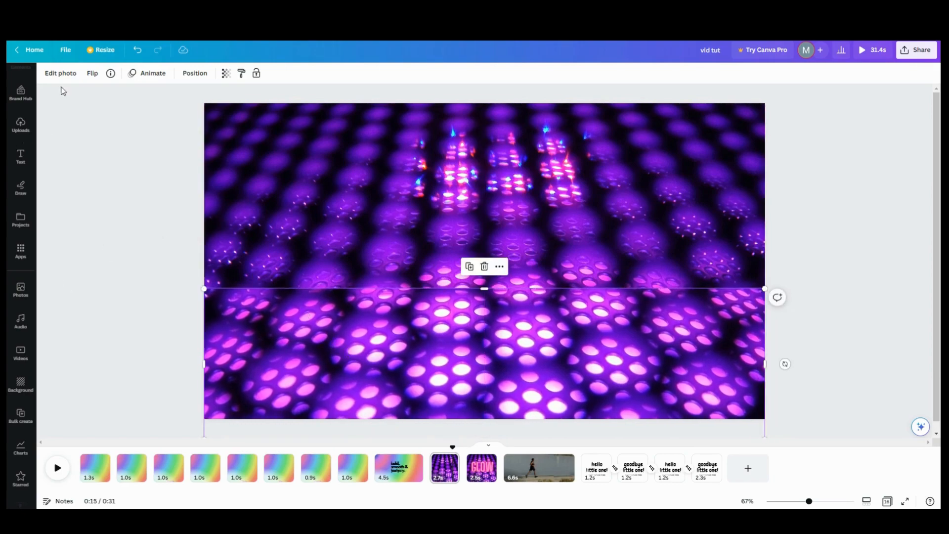
{"action": "left_click", "coordinate": [137, 50]}
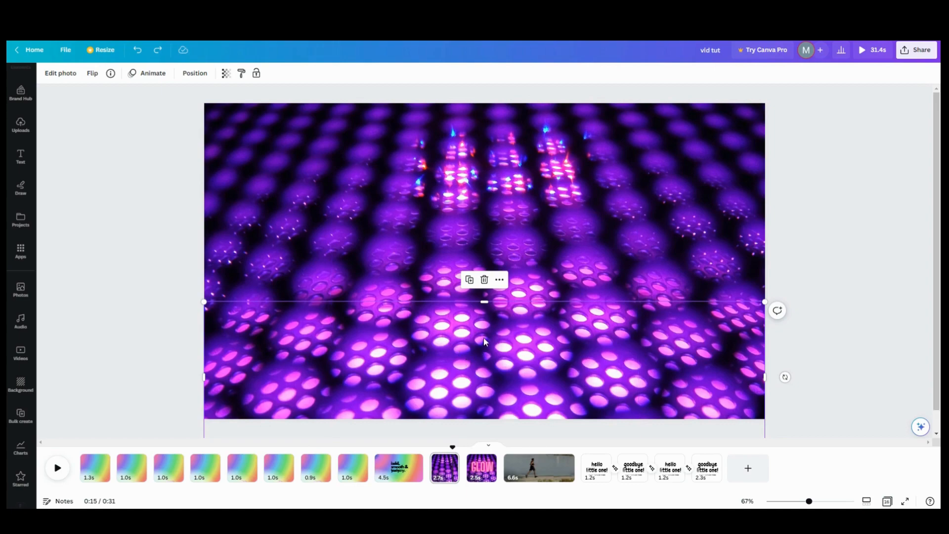
{"action": "left_click_drag", "start_coordinate": [416, 260], "coordinate": [412, 156]}
Step: Reposition the GLOW text, finally lowering it so its lower half sits behind the foreground photo
{"action": "mouse_move", "coordinate": [416, 253]}
{"action": "left_mouse_down"}
{"action": "mouse_move", "coordinate": [415, 236]}
{"action": "mouse_move", "coordinate": [418, 261]}
{"action": "left_mouse_up"}
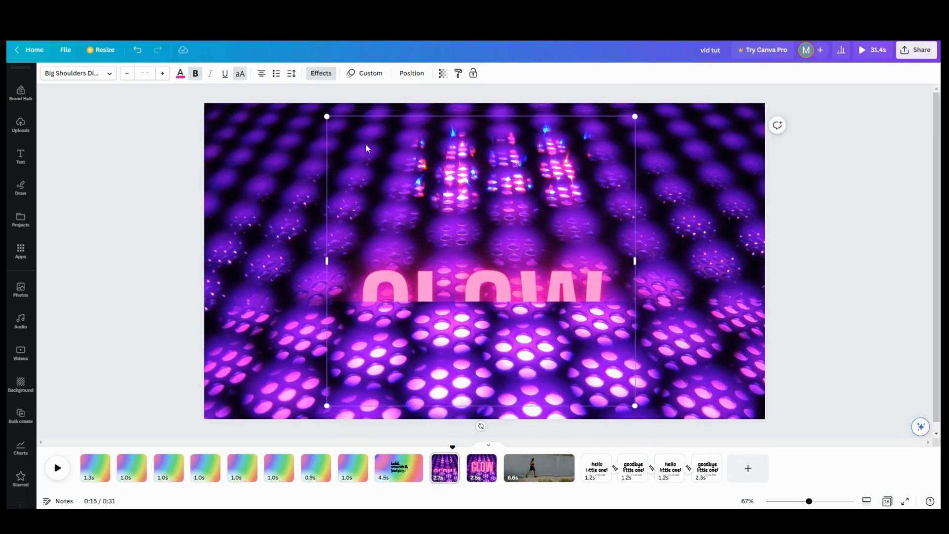
{"action": "left_click_drag", "start_coordinate": [414, 207], "coordinate": [414, 209]}
{"action": "mouse_move", "coordinate": [436, 159]}
{"action": "left_mouse_down"}
{"action": "mouse_move", "coordinate": [454, 317]}
{"action": "mouse_move", "coordinate": [455, 184]}
{"action": "mouse_move", "coordinate": [442, 143]}
{"action": "left_mouse_up"}
{"action": "left_click_drag", "start_coordinate": [441, 222], "coordinate": [443, 149]}
{"action": "left_click_drag", "start_coordinate": [444, 158], "coordinate": [433, 212]}
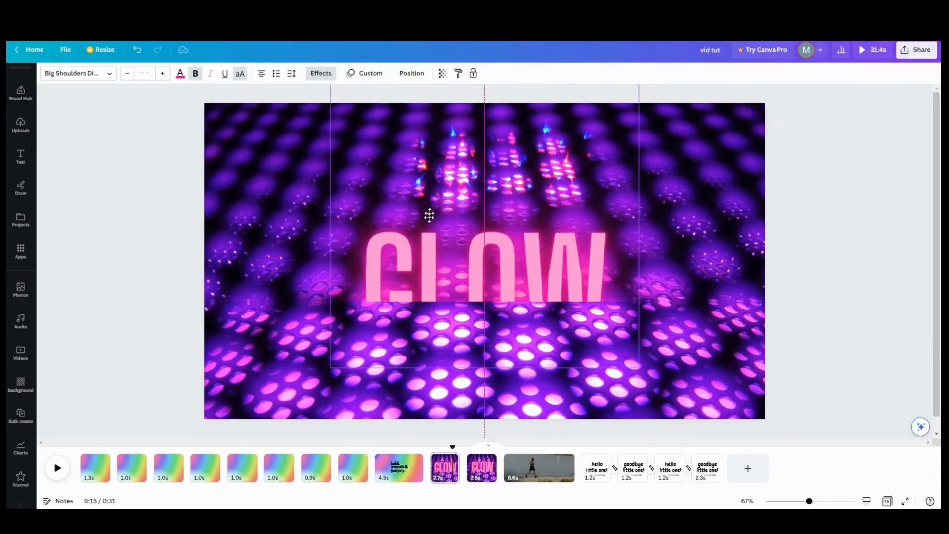
{"action": "left_click", "coordinate": [430, 473]}
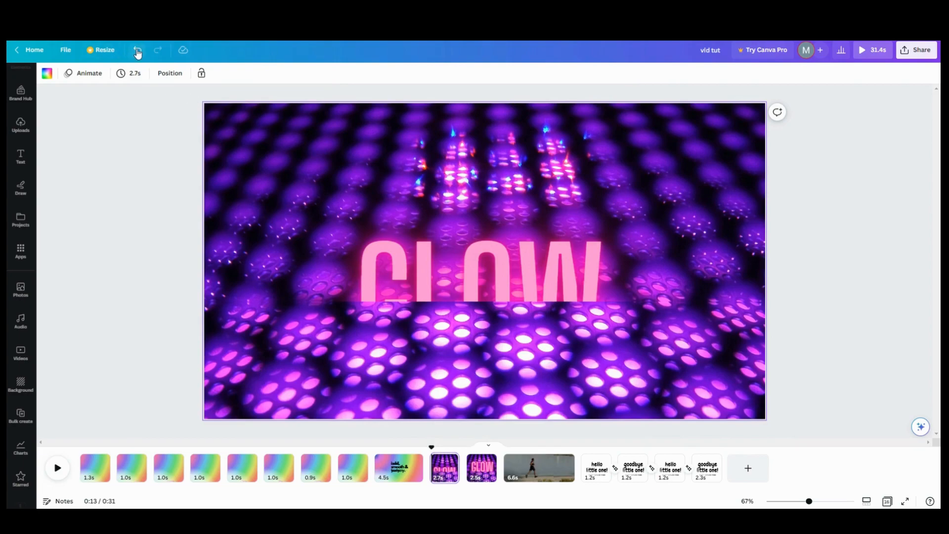
Step: Undo the last two changes and start previewing the animation
{"action": "left_click", "coordinate": [138, 50]}
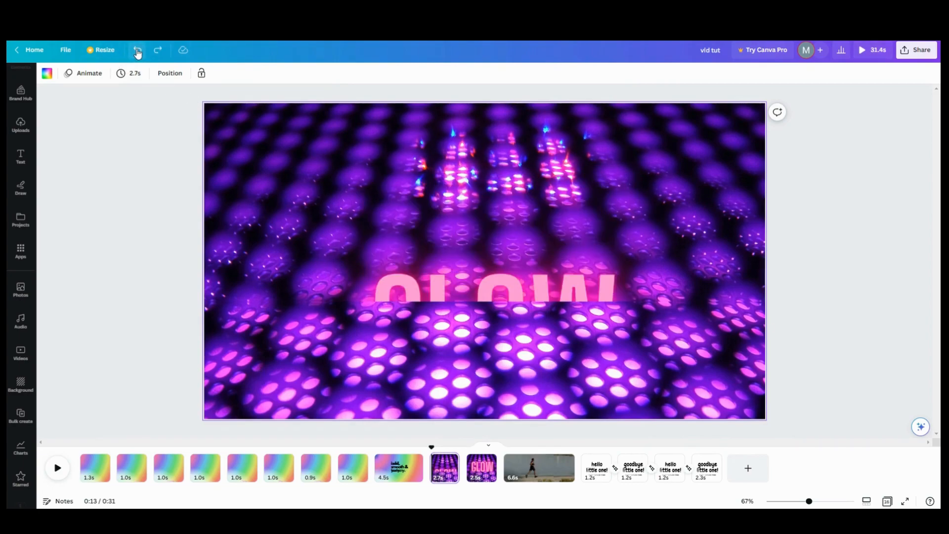
{"action": "left_click", "coordinate": [137, 50]}
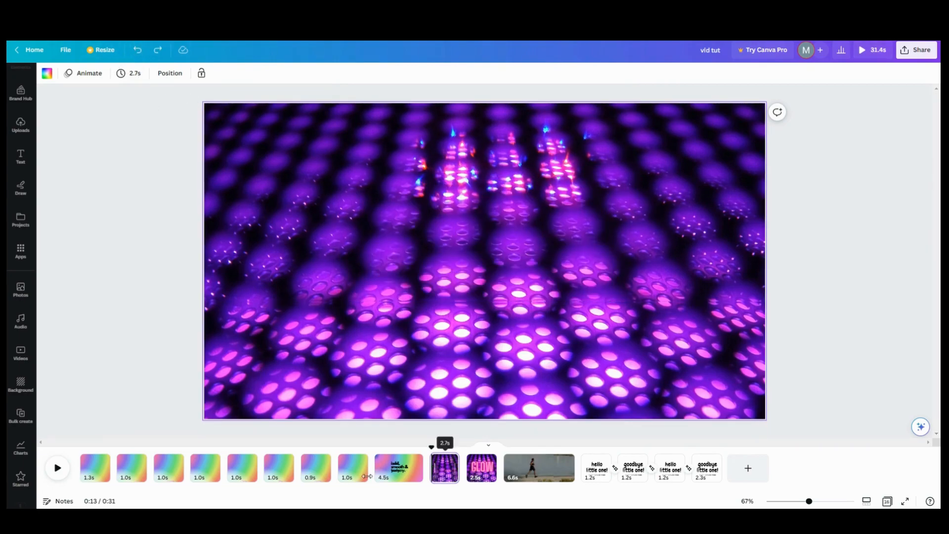
{"action": "left_click", "coordinate": [58, 469]}
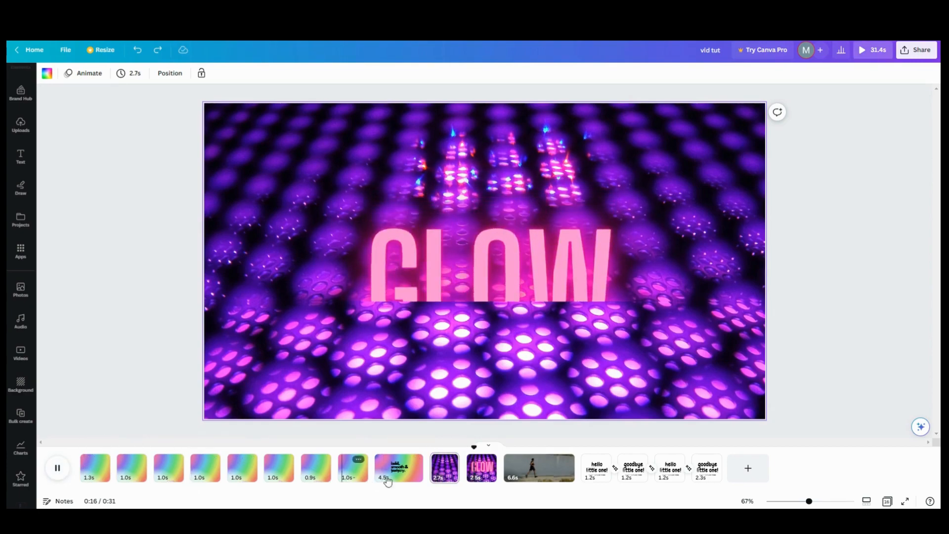
Step: Pause on the 2.5s GLOW page, select the GLOW text and open its Custom animation
{"action": "left_click", "coordinate": [471, 470]}
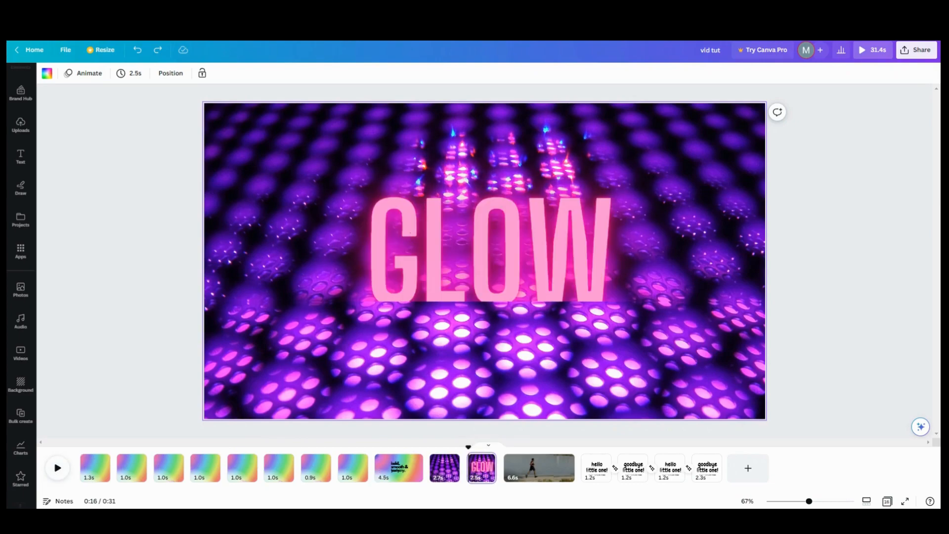
{"action": "left_click", "coordinate": [409, 235]}
{"action": "left_click", "coordinate": [369, 75]}
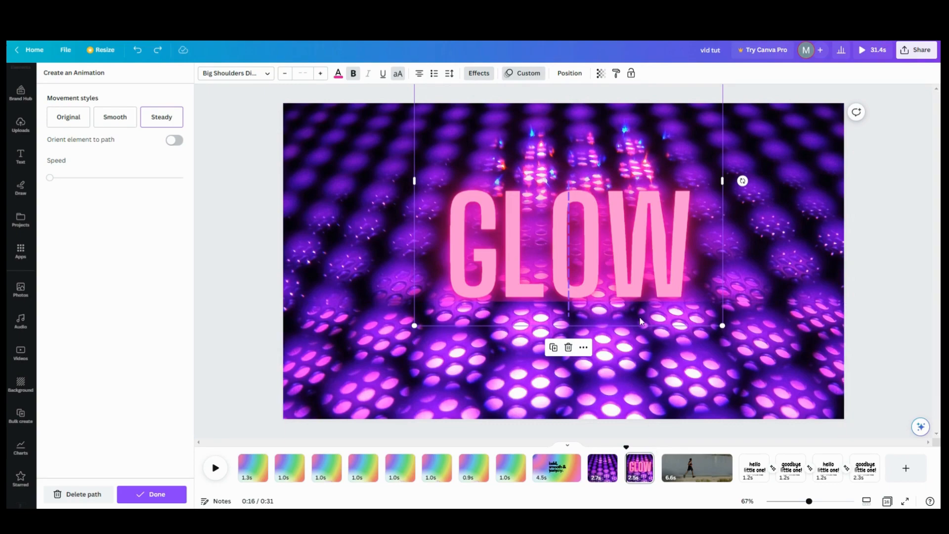
Step: Switch to the 2.7s page, select its hidden GLOW text and bring up its layer list
{"action": "left_click", "coordinate": [602, 478]}
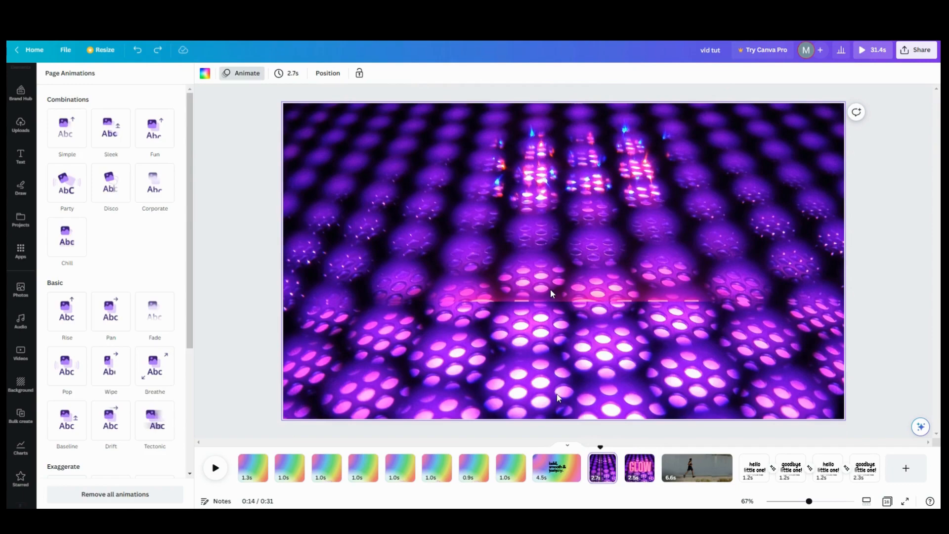
{"action": "left_click", "coordinate": [552, 294]}
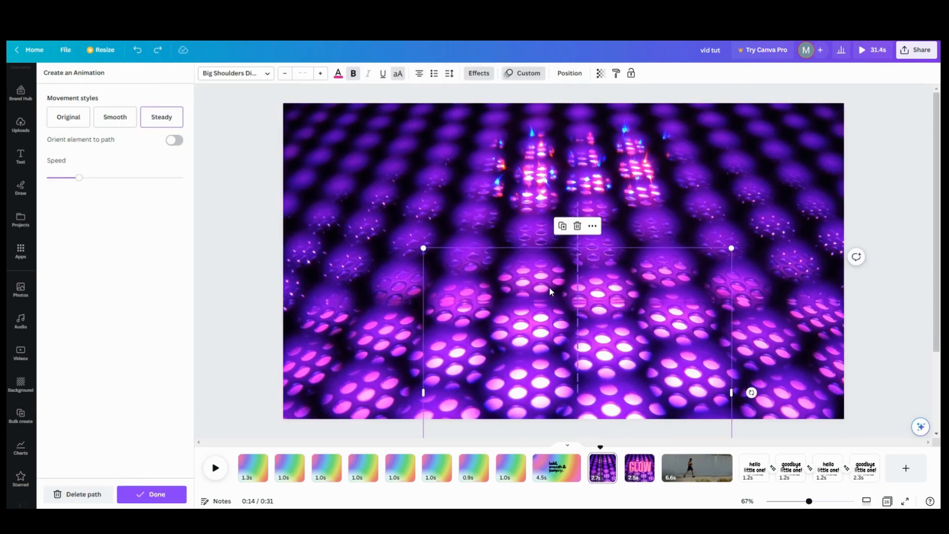
{"action": "left_click", "coordinate": [579, 79]}
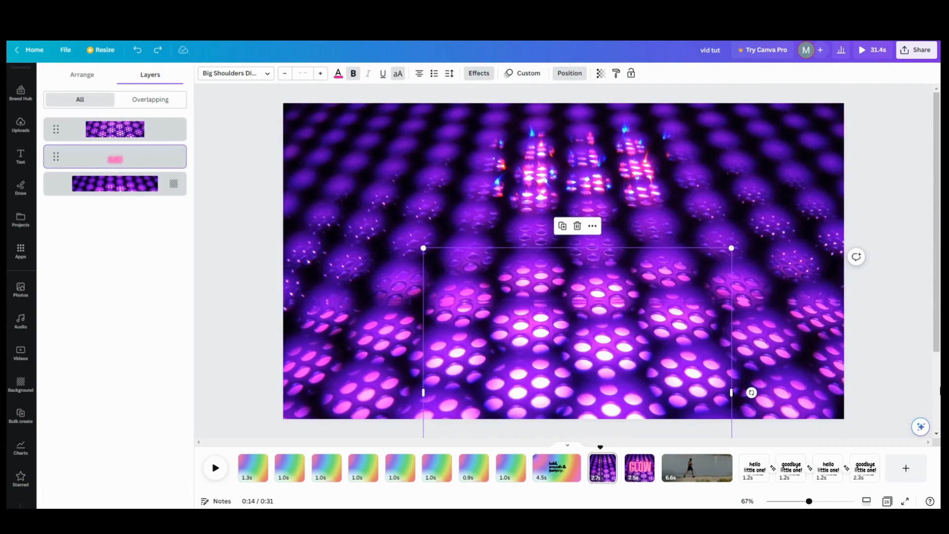
Step: Zoom out to 26% and use the Layers list to pick the photos and the GLOW text
{"action": "left_click_drag", "start_coordinate": [809, 502], "coordinate": [788, 502]}
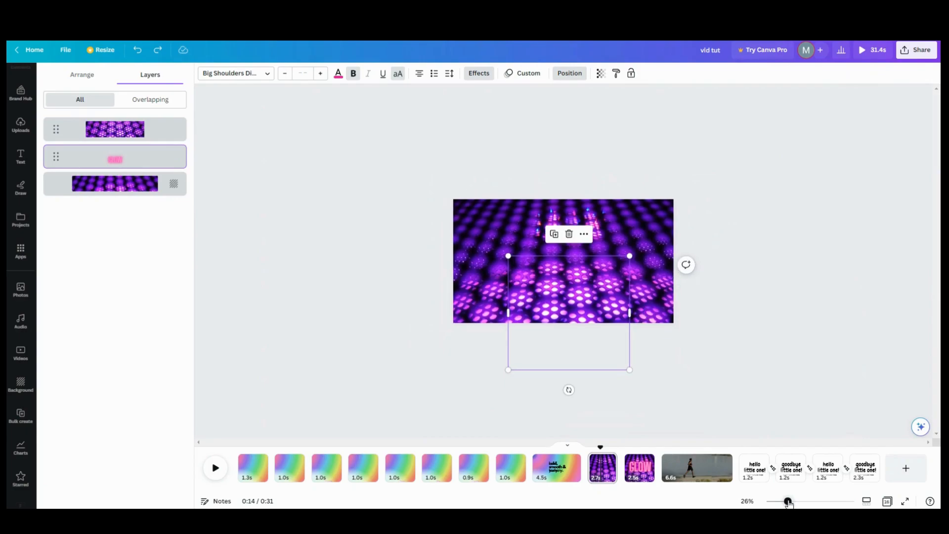
{"action": "left_click", "coordinate": [563, 331]}
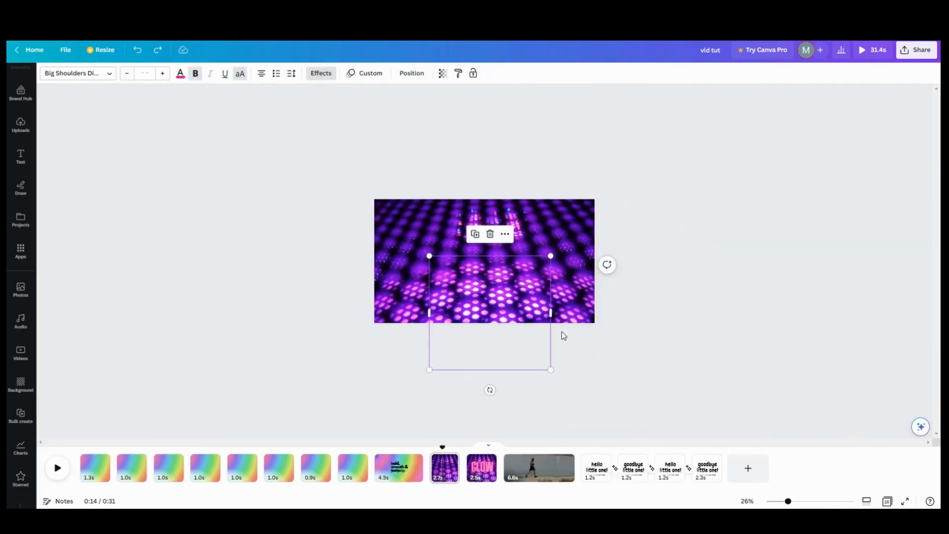
{"action": "left_click", "coordinate": [493, 340]}
{"action": "left_click", "coordinate": [492, 325]}
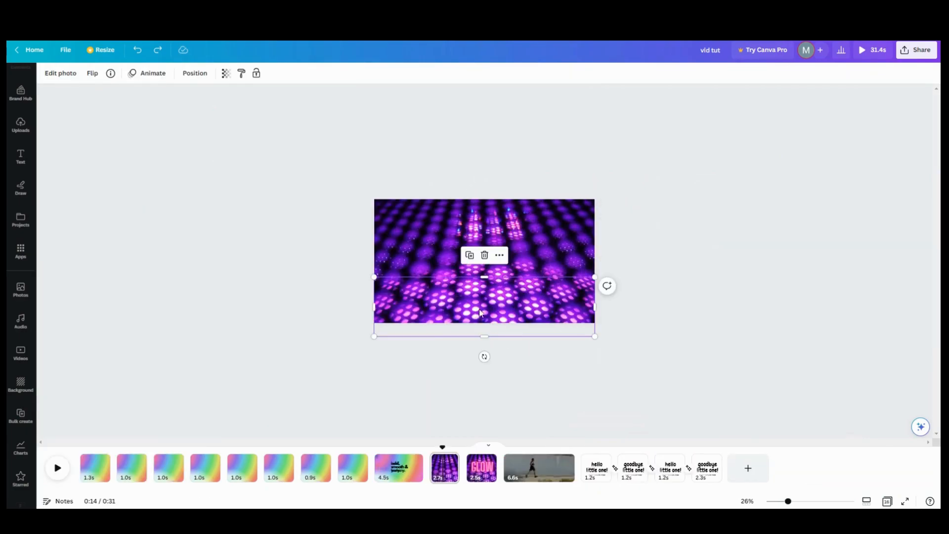
{"action": "left_click", "coordinate": [198, 75]}
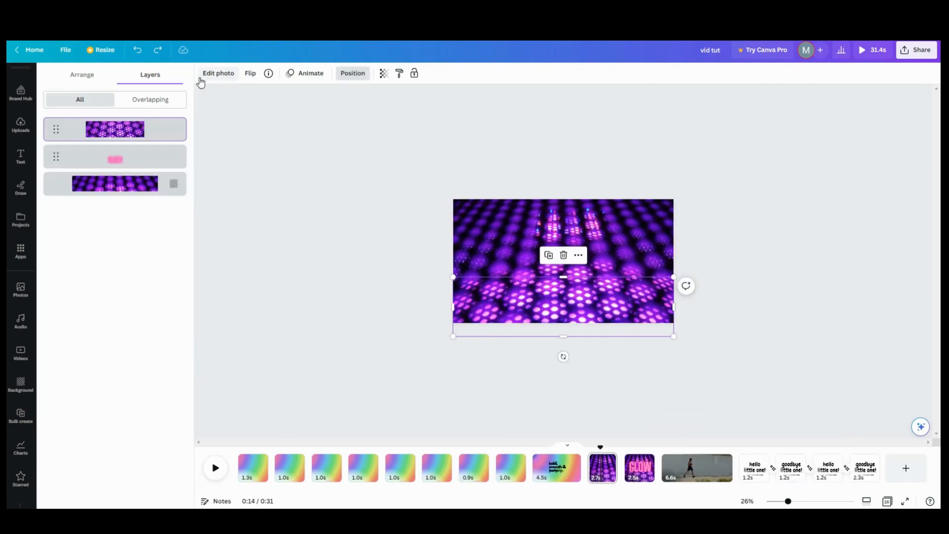
{"action": "left_click", "coordinate": [126, 165]}
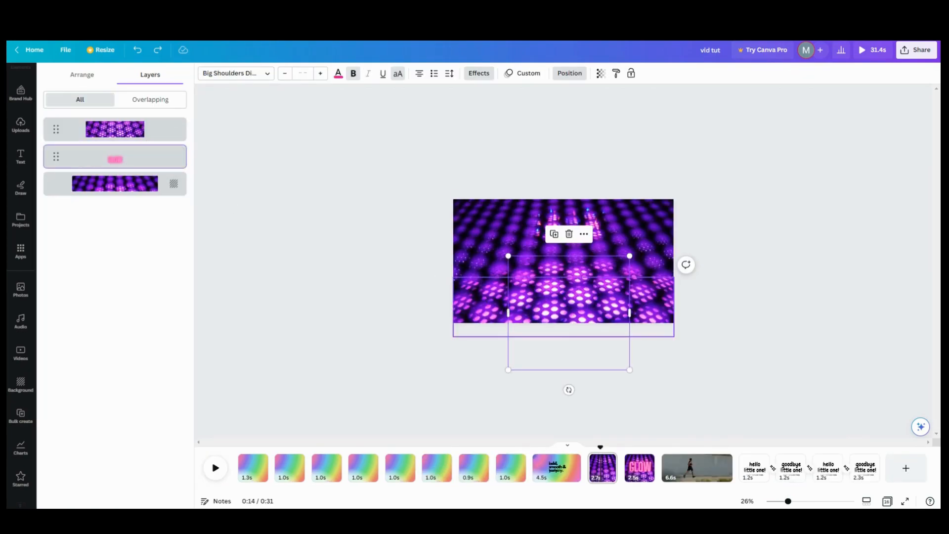
{"action": "left_click", "coordinate": [575, 315]}
{"action": "left_click", "coordinate": [150, 161]}
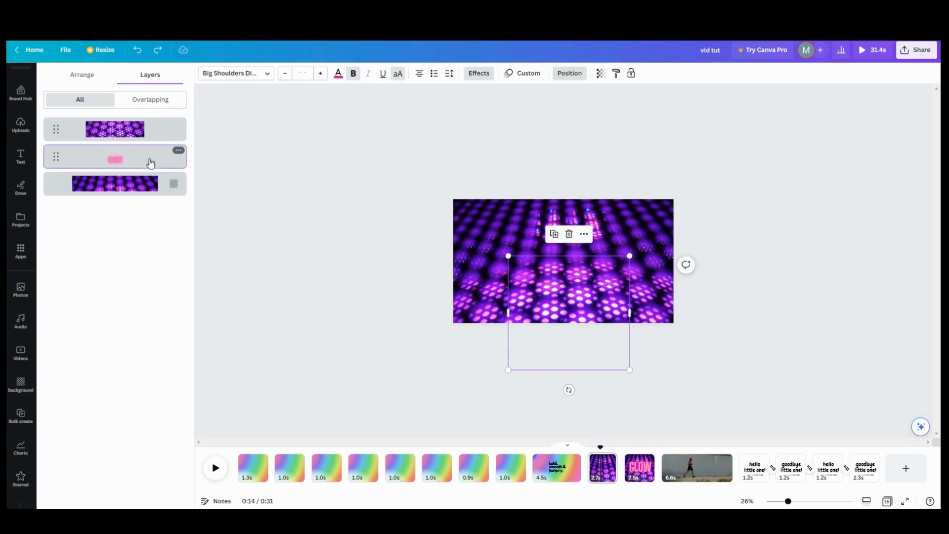
Step: Reselect the lower and top photos via Layers, then select the GLOW text below the page edge
{"action": "left_click", "coordinate": [536, 346]}
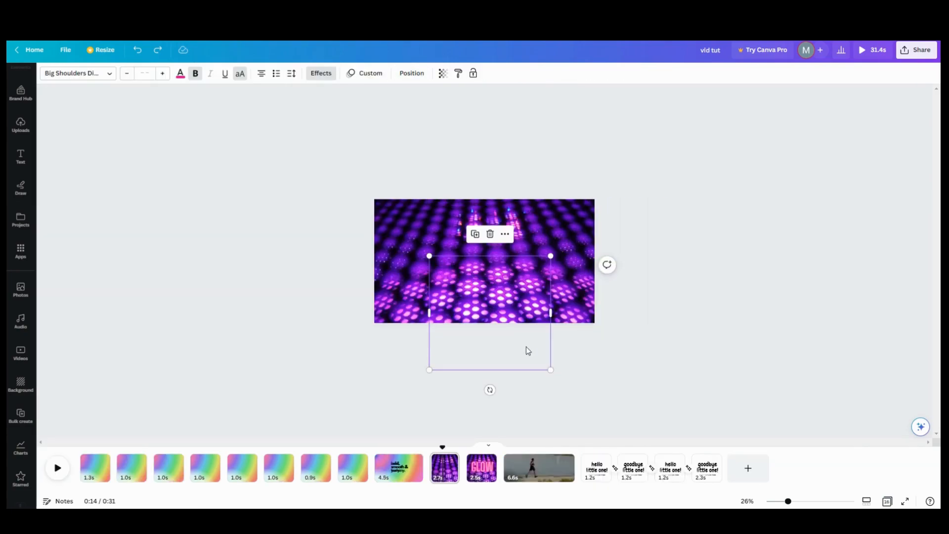
{"action": "left_click", "coordinate": [526, 347]}
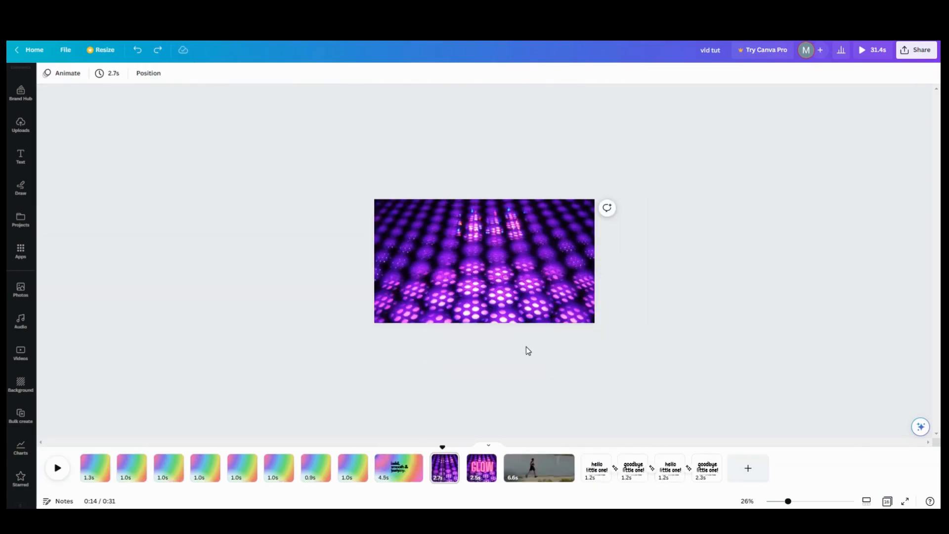
{"action": "left_click", "coordinate": [478, 288]}
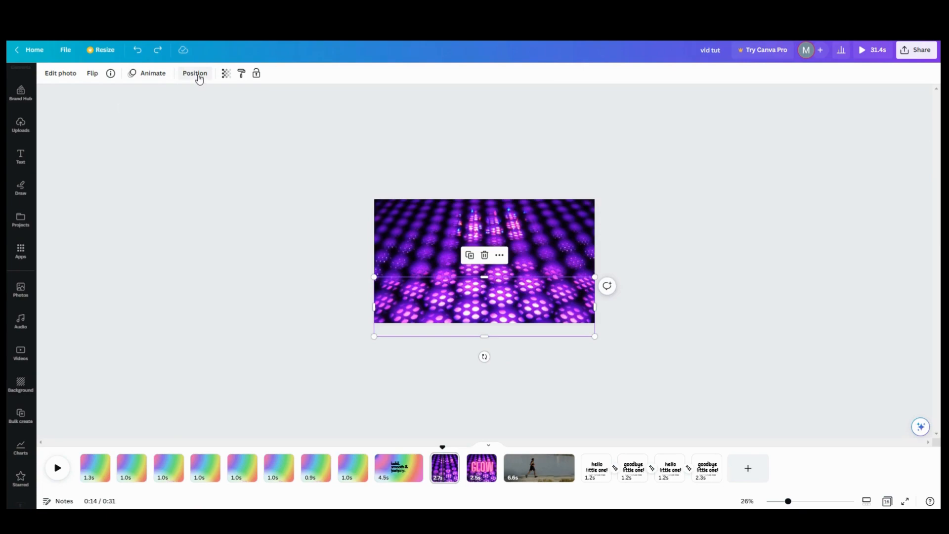
{"action": "left_click", "coordinate": [195, 73]}
{"action": "left_click", "coordinate": [147, 157]}
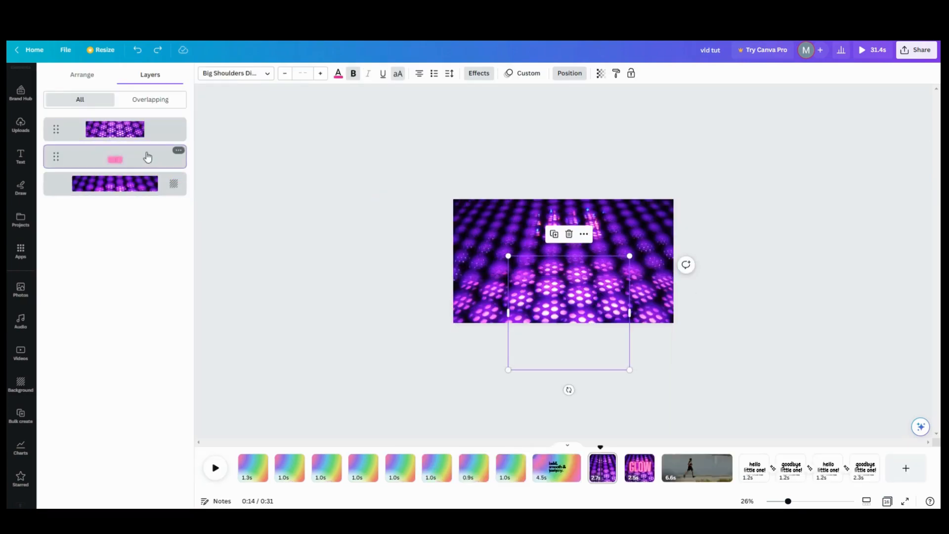
{"action": "left_click", "coordinate": [539, 275]}
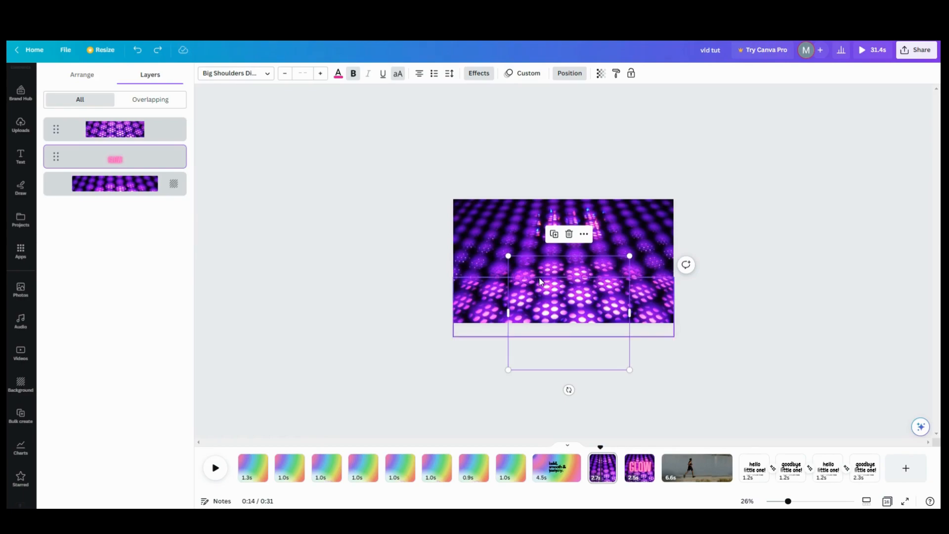
{"action": "left_click", "coordinate": [564, 354]}
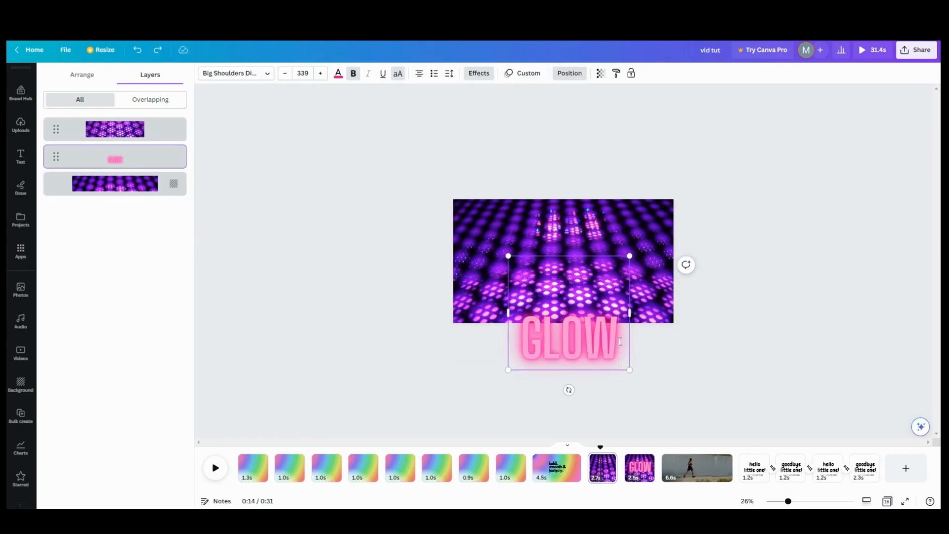
Step: Set the GLOW text size to 100 and add filler lines 'fjdkdhg' and 'ksjgldg' beneath it
{"action": "left_click", "coordinate": [302, 73]}
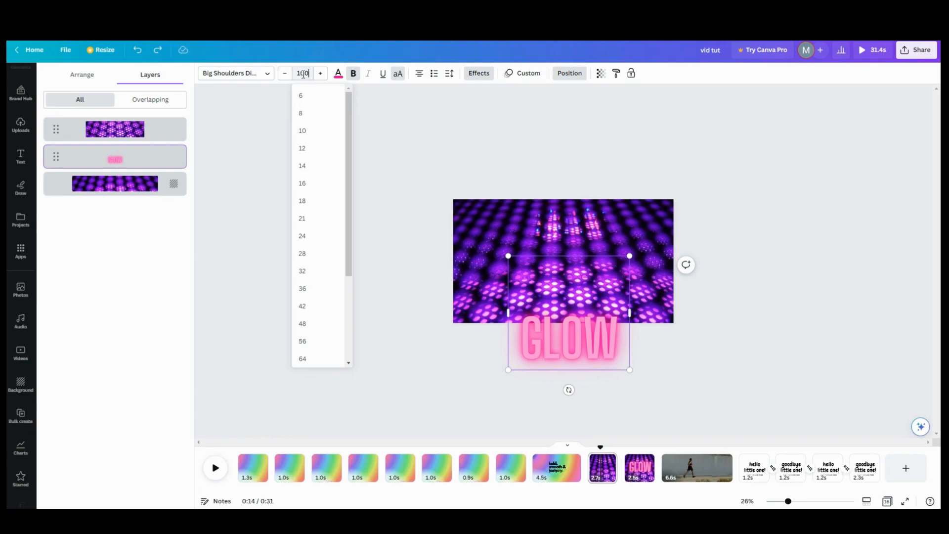
{"action": "key", "text": "Return"}
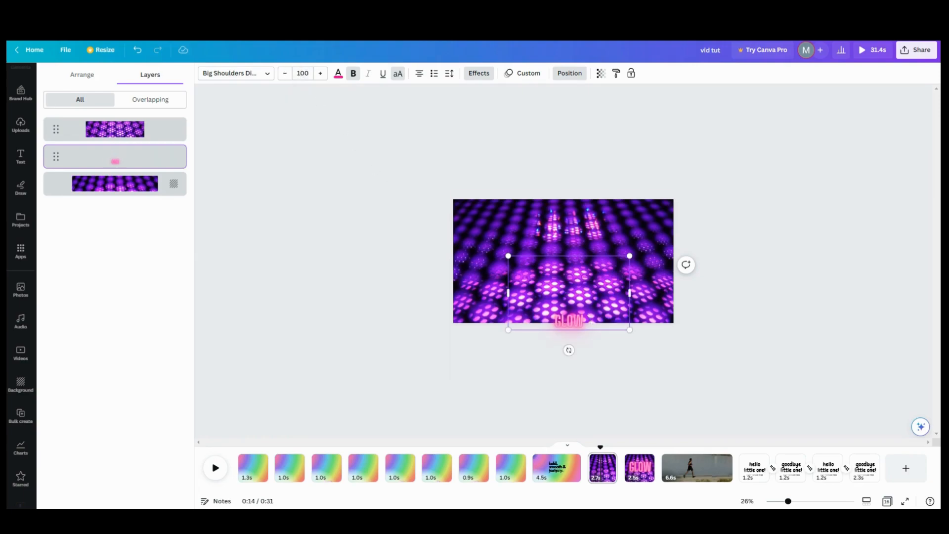
{"action": "key", "text": "Return"}
{"action": "key", "text": "Return"}
{"action": "type", "text": "fjdkdhg"}
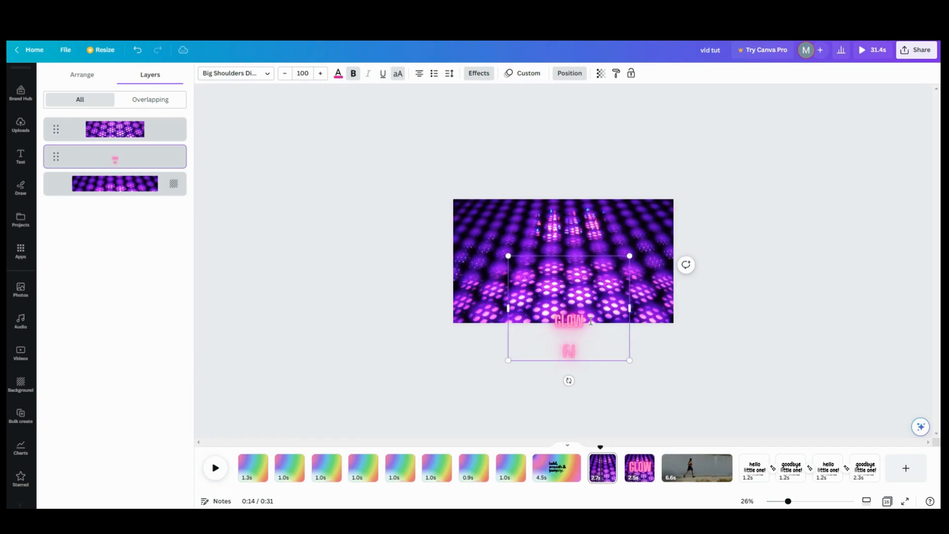
{"action": "key", "text": "Return"}
{"action": "type", "text": "ksjgldg"}
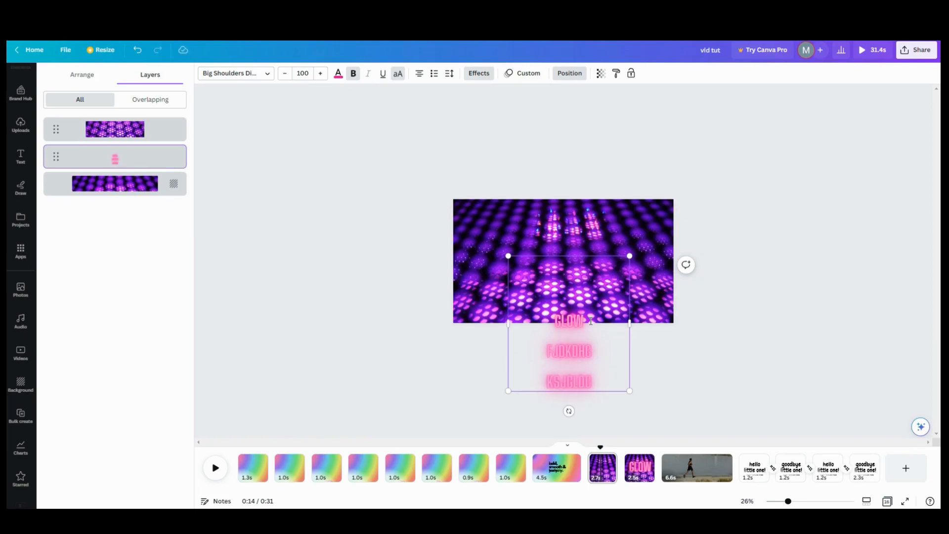
Step: Add more lines of random placeholder letters under GLOW, then close the layer list
{"action": "key", "text": "Return"}
{"action": "key", "text": "Return"}
{"action": "key", "text": "Return"}
{"action": "type", "text": "j"}
{"action": "key", "text": "BackSpace"}
{"action": "key", "text": "BackSpace"}
{"action": "type", "text": ",dkhgbldjgb"}
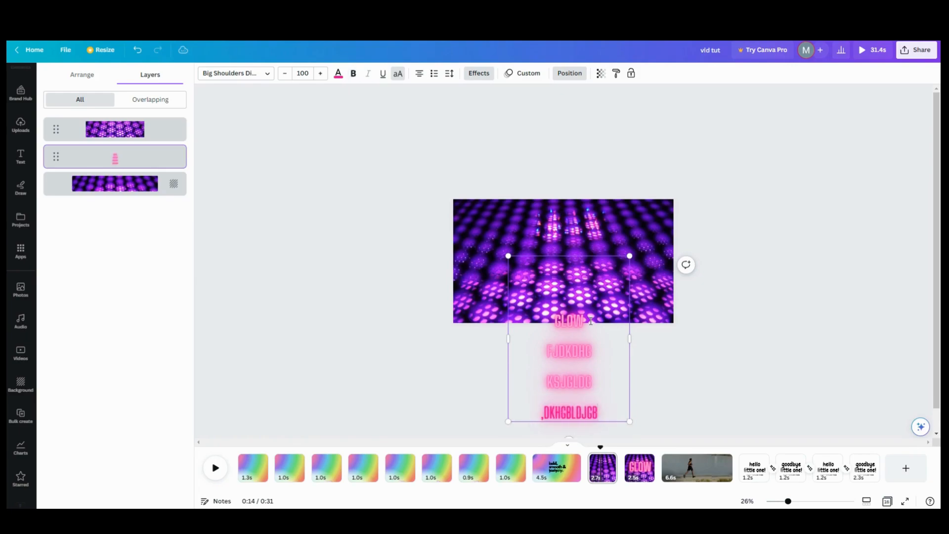
{"action": "key", "text": "Return"}
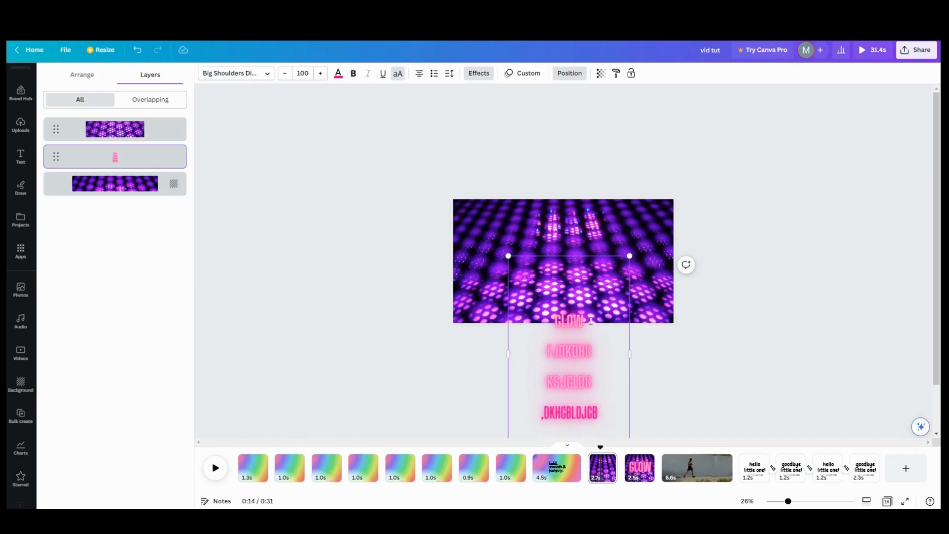
{"action": "type", "text": "lgrlfgjj"}
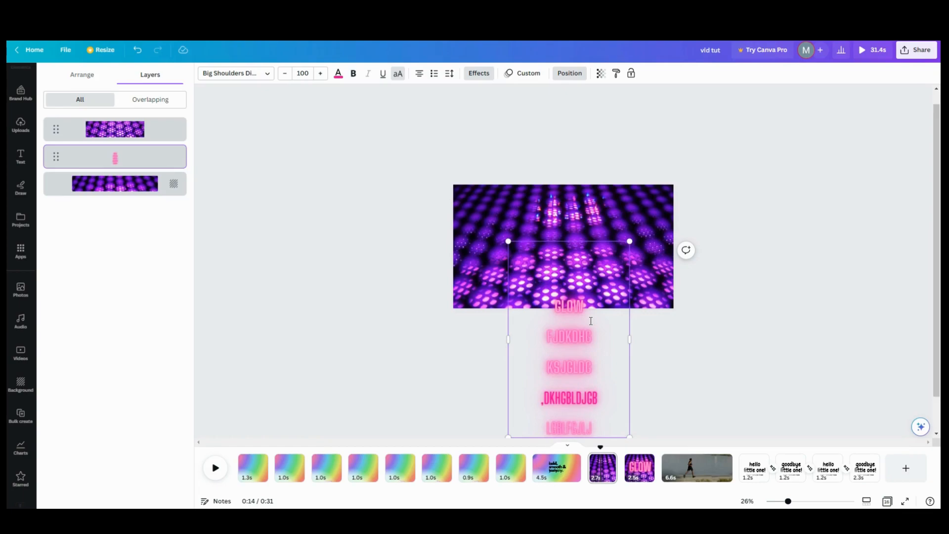
{"action": "key", "text": "Return"}
{"action": "type", "text": "gnil;"}
{"action": "key", "text": "BackSpace"}
{"action": "key", "text": "BackSpace"}
{"action": "key", "text": "BackSpace"}
{"action": "key", "text": "BackSpace"}
{"action": "key", "text": "BackSpace"}
{"action": "key", "text": "Return"}
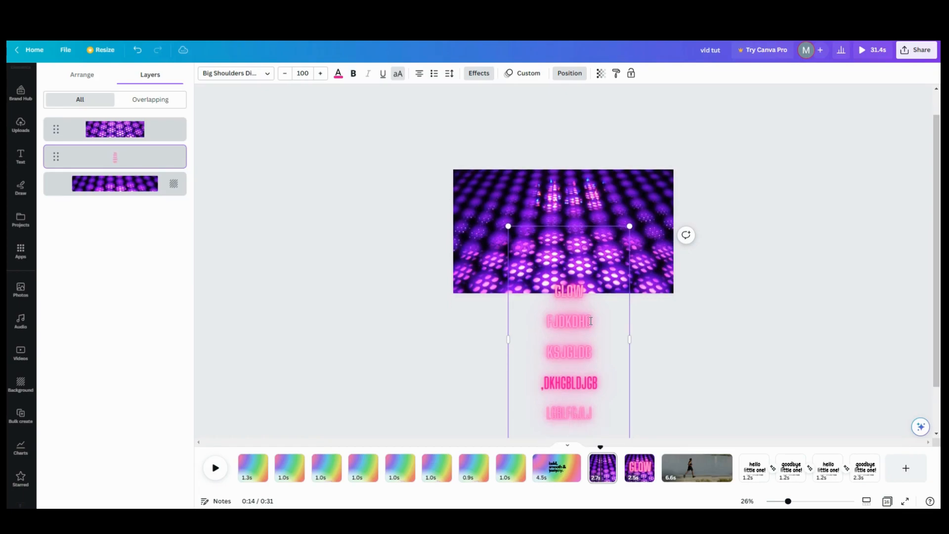
{"action": "type", "text": "kgm;;kgf"}
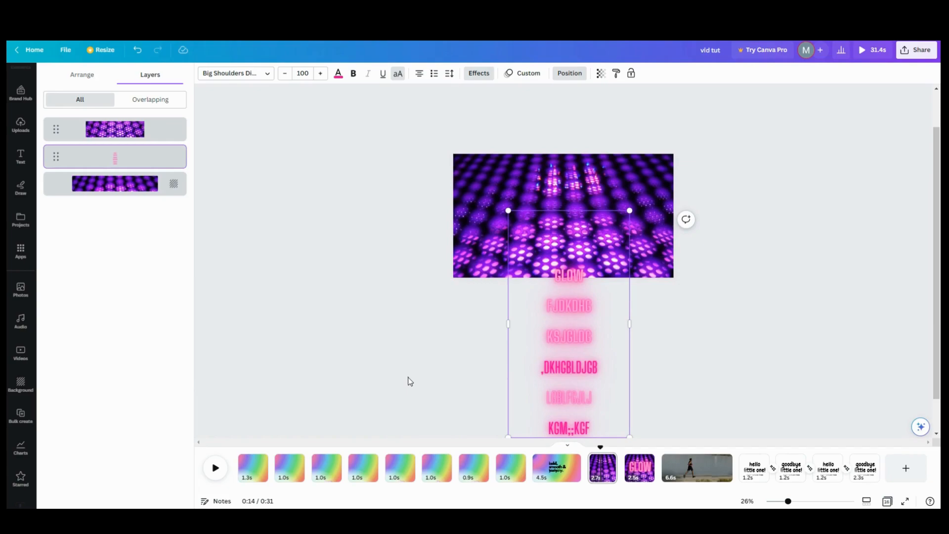
{"action": "key", "text": "Escape"}
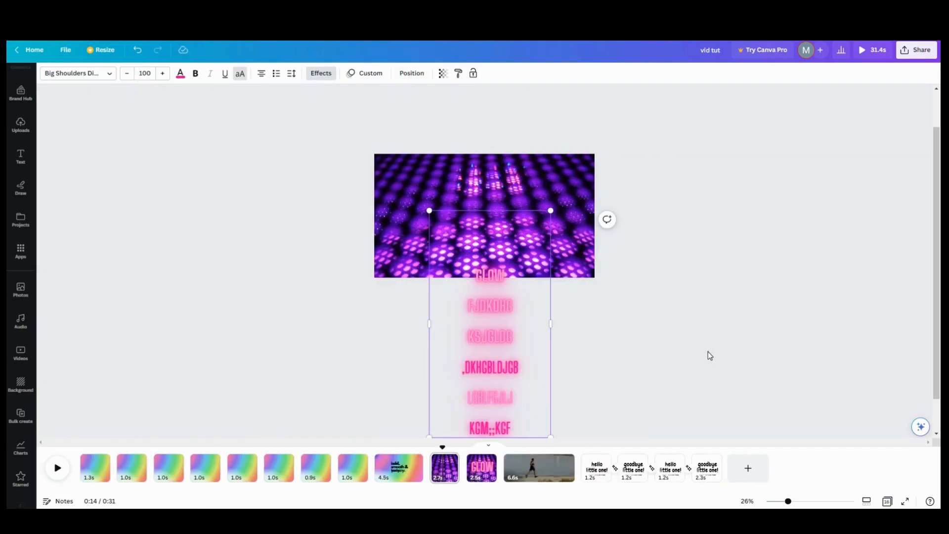
Step: Lengthen the purple photo page from 2.7s to 7.3s, preview it, and select the glowing text
{"action": "key", "text": "Escape"}
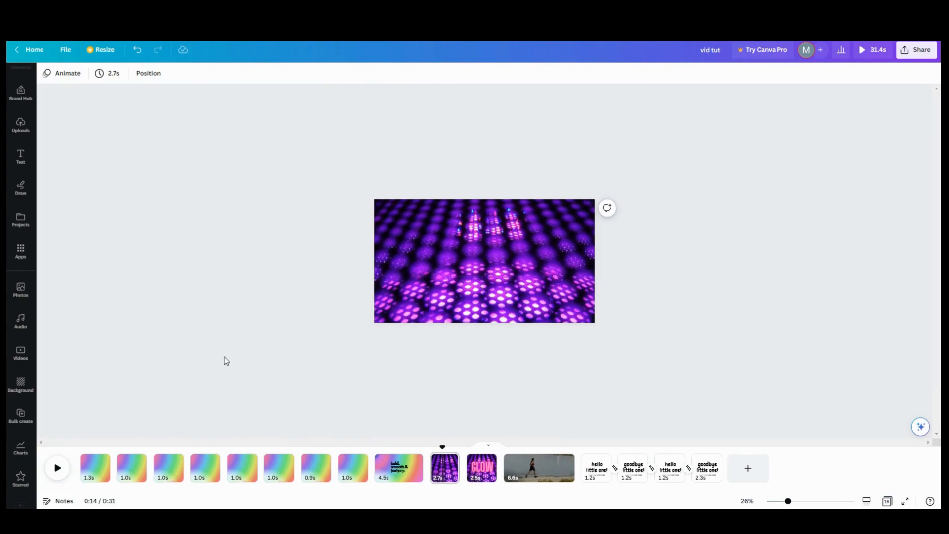
{"action": "left_click", "coordinate": [417, 449]}
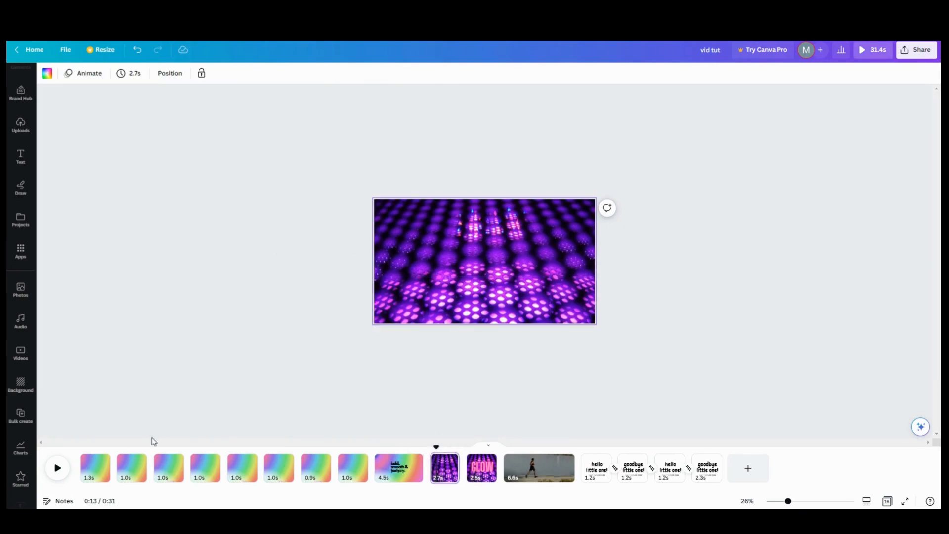
{"action": "left_click", "coordinate": [58, 468]}
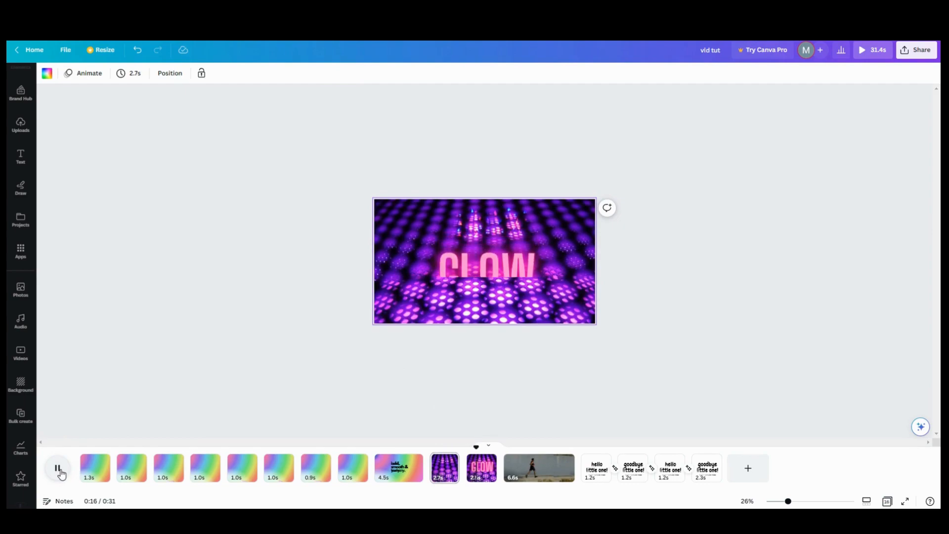
{"action": "left_click_drag", "start_coordinate": [459, 466], "coordinate": [506, 461]}
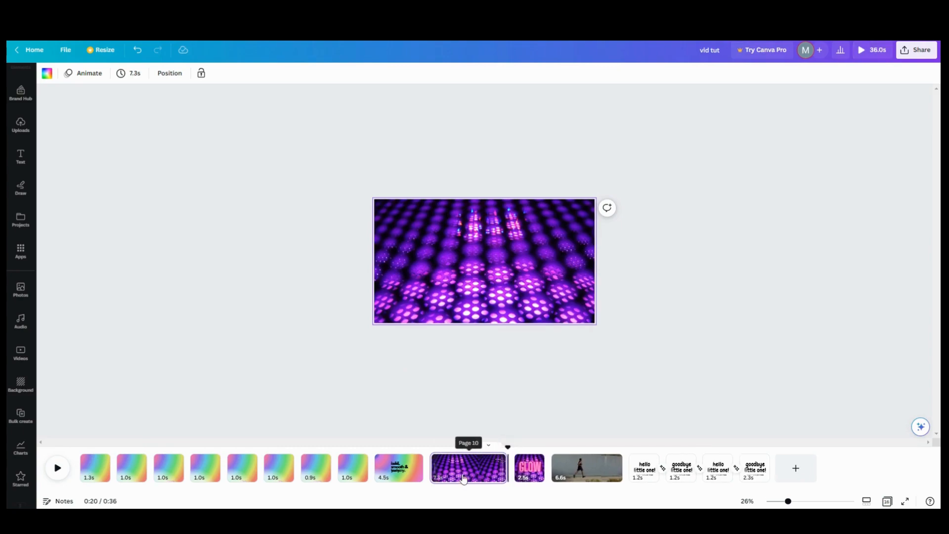
{"action": "left_click", "coordinate": [57, 470]}
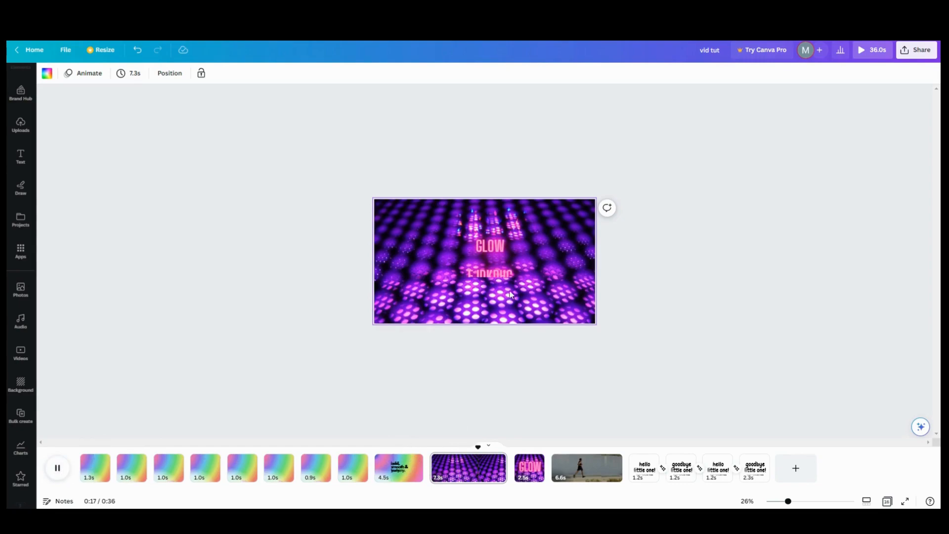
{"action": "left_click", "coordinate": [488, 273]}
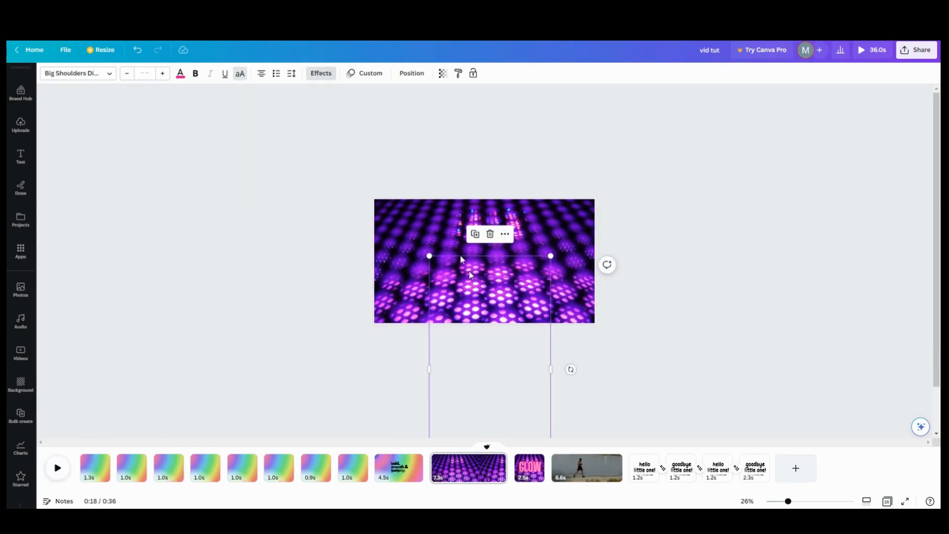
Step: Delete the text's old motion path and record a short upward path through the photo
{"action": "left_click", "coordinate": [371, 74]}
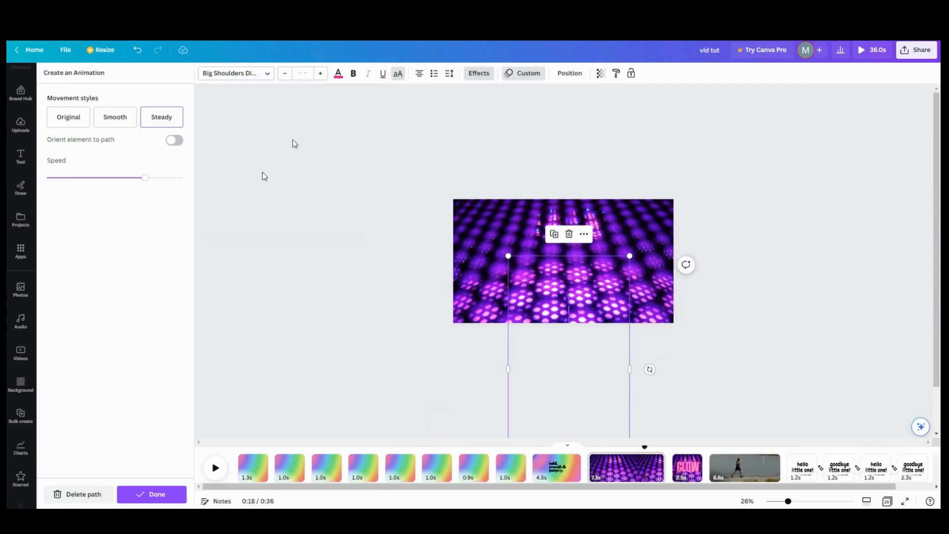
{"action": "left_click", "coordinate": [83, 494]}
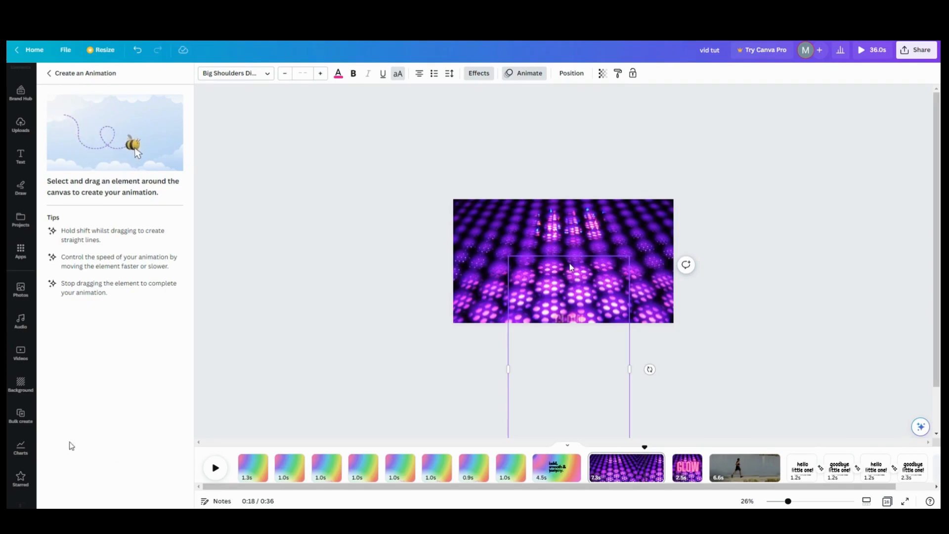
{"action": "left_click_drag", "start_coordinate": [570, 268], "coordinate": [570, 212]}
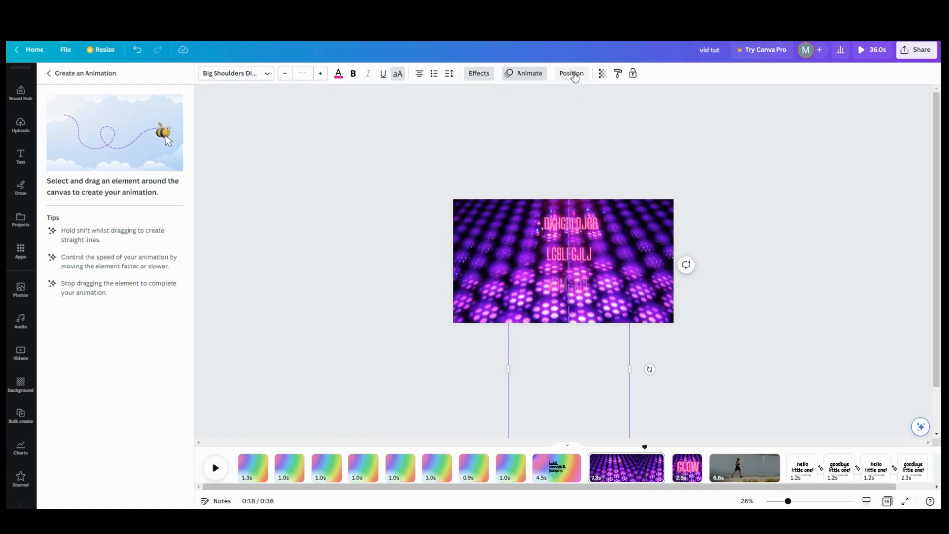
{"action": "left_click_drag", "start_coordinate": [520, 122], "coordinate": [520, 121]}
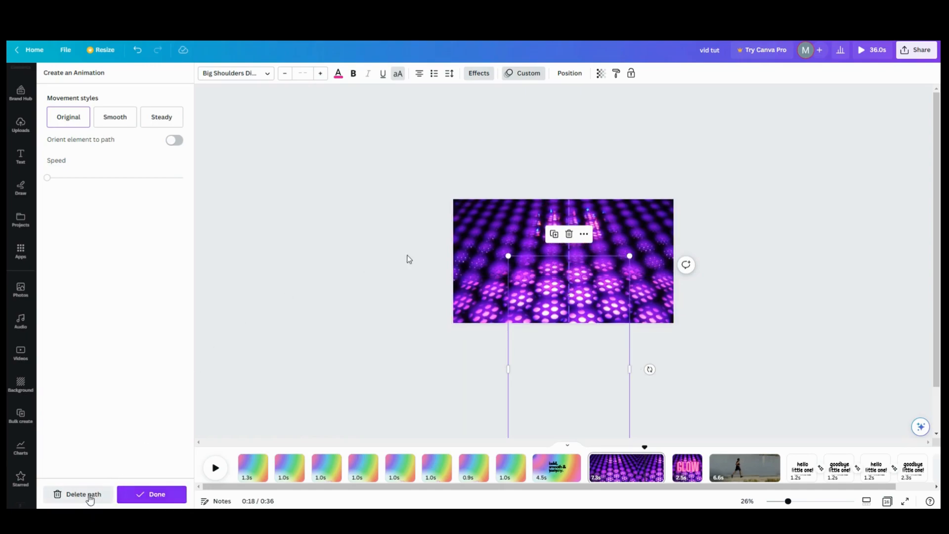
Step: Replace it with a longer path raising the text onto the photo and confirm with Done
{"action": "left_click", "coordinate": [84, 495]}
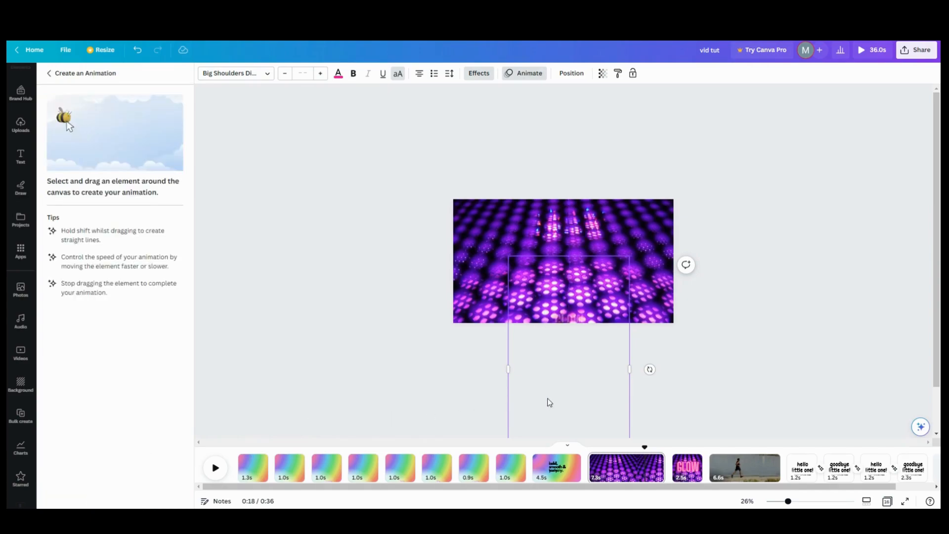
{"action": "mouse_move", "coordinate": [547, 396]}
{"action": "left_mouse_down"}
{"action": "mouse_move", "coordinate": [534, 295]}
{"action": "mouse_move", "coordinate": [557, 166]}
{"action": "mouse_move", "coordinate": [542, 121]}
{"action": "left_mouse_up"}
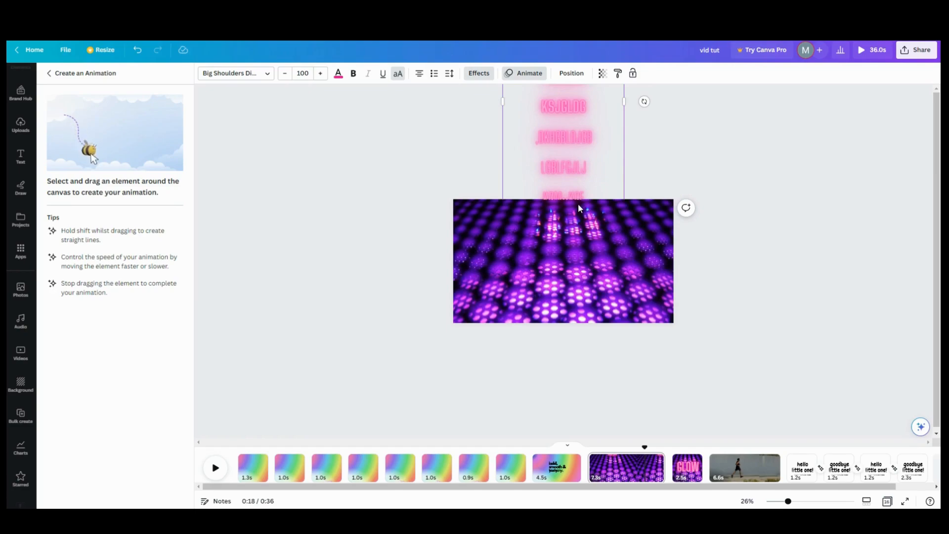
{"action": "left_click_drag", "start_coordinate": [577, 216], "coordinate": [572, 225]}
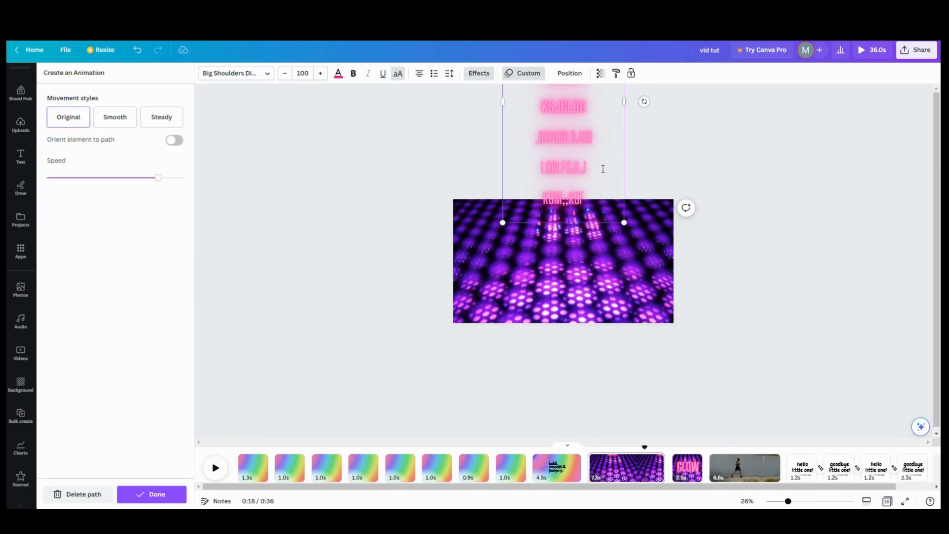
{"action": "left_click", "coordinate": [638, 172]}
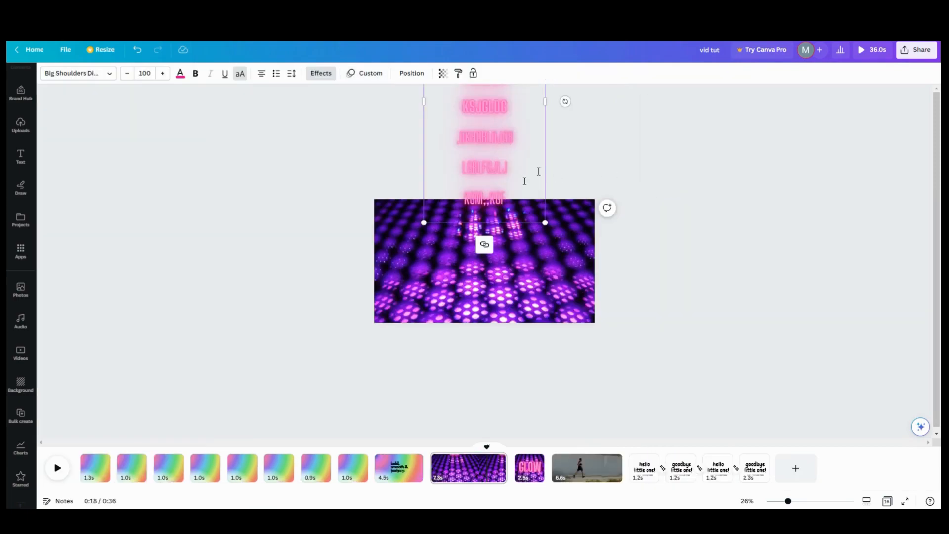
Step: Move the glowing text box higher, just above the photo's top edge
{"action": "left_click", "coordinate": [568, 178]}
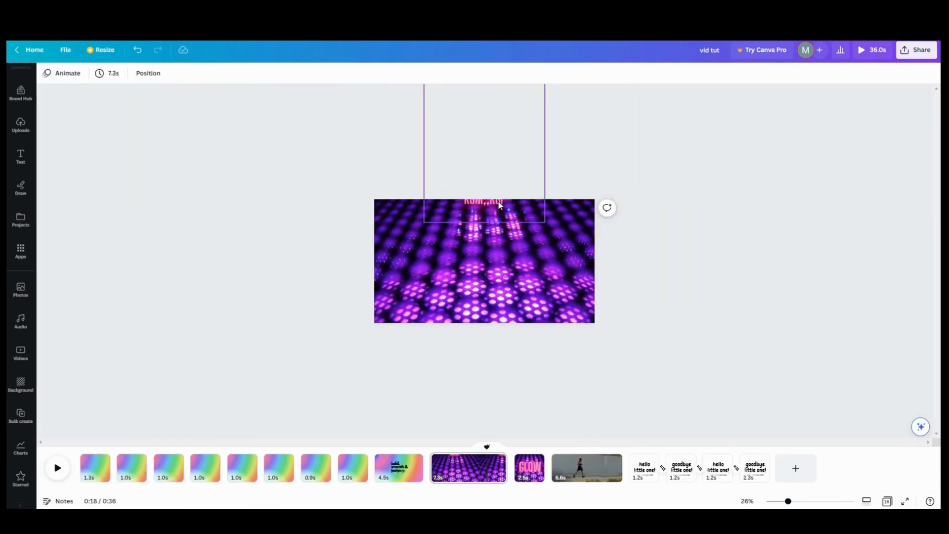
{"action": "left_click", "coordinate": [501, 200]}
{"action": "left_click_drag", "start_coordinate": [528, 182], "coordinate": [528, 169]}
{"action": "left_click_drag", "start_coordinate": [528, 169], "coordinate": [530, 173]}
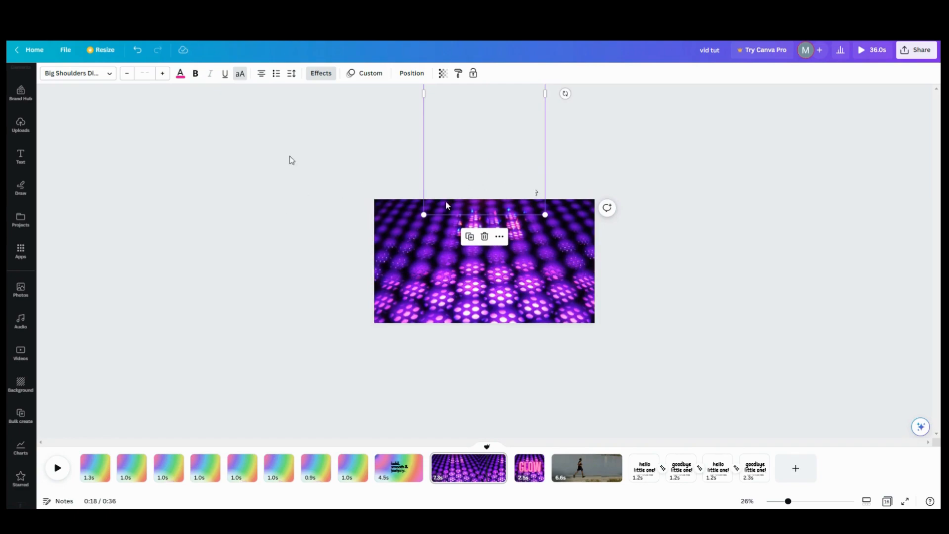
Step: Delete the text's custom motion path, keep the text above the photo, and zoom in
{"action": "left_click", "coordinate": [362, 81]}
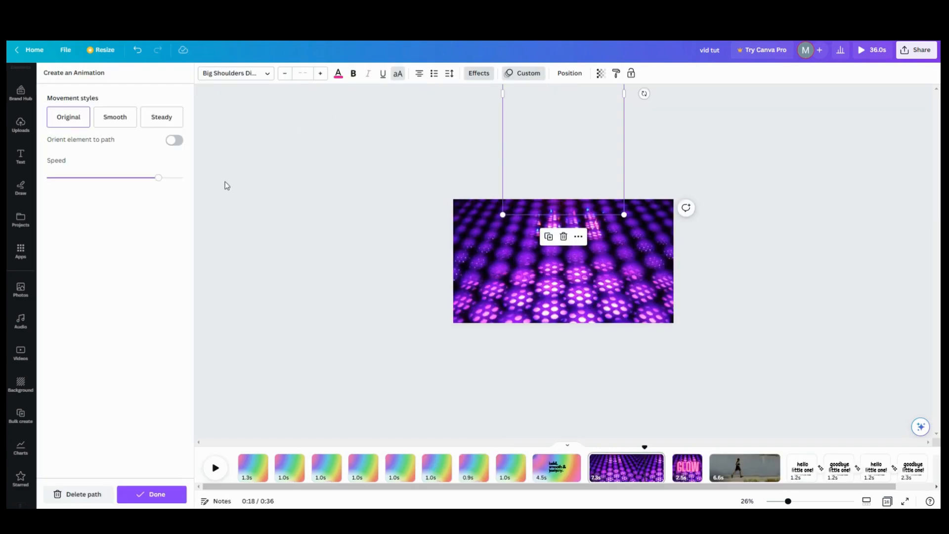
{"action": "left_click", "coordinate": [85, 492]}
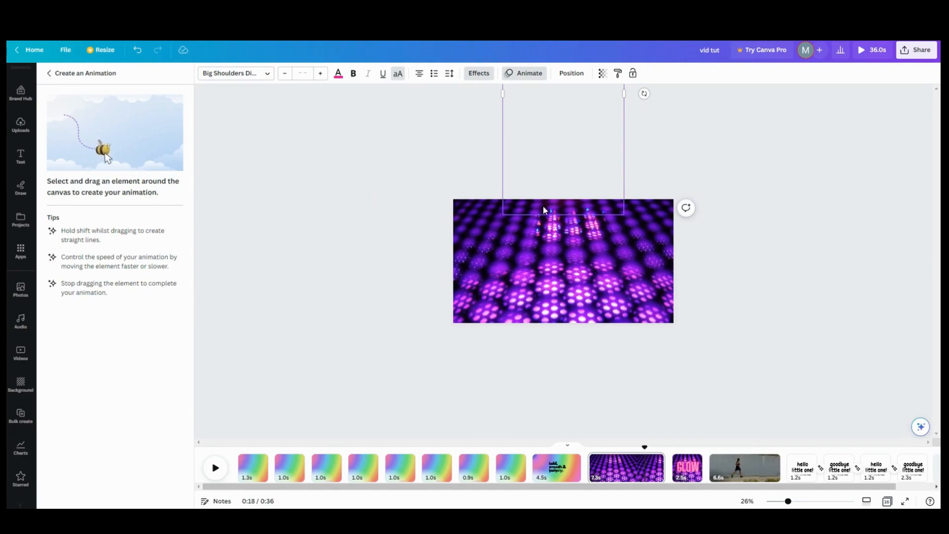
{"action": "left_click_drag", "start_coordinate": [567, 179], "coordinate": [562, 206]}
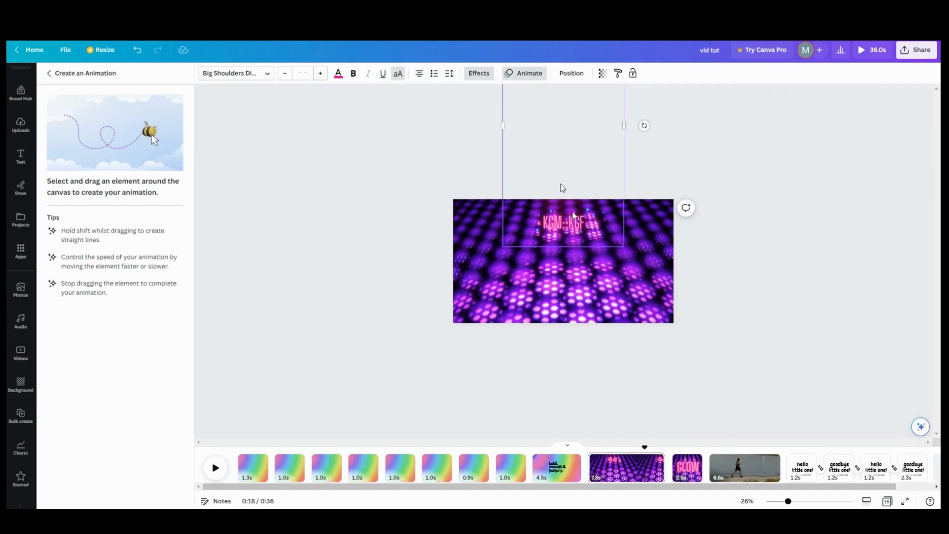
{"action": "left_click_drag", "start_coordinate": [569, 183], "coordinate": [570, 149]}
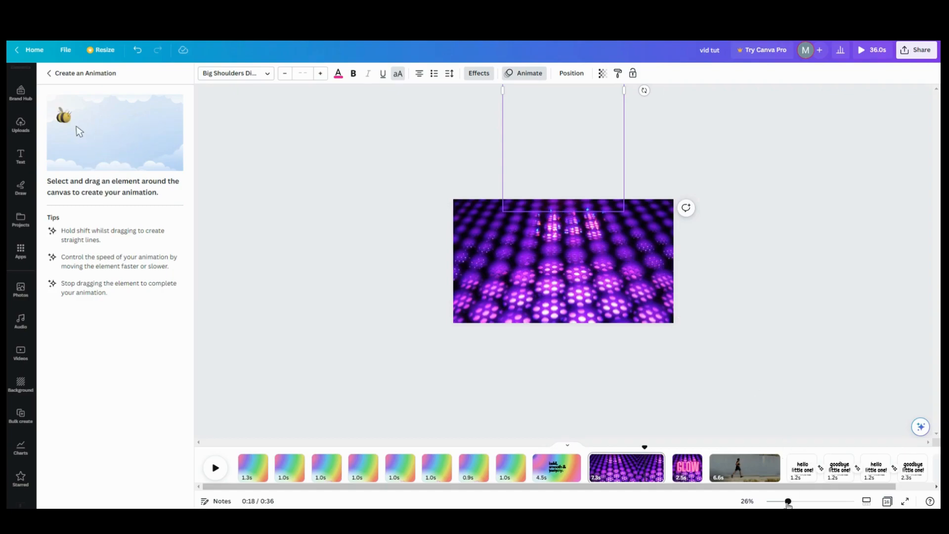
{"action": "left_click_drag", "start_coordinate": [788, 501], "coordinate": [805, 501]}
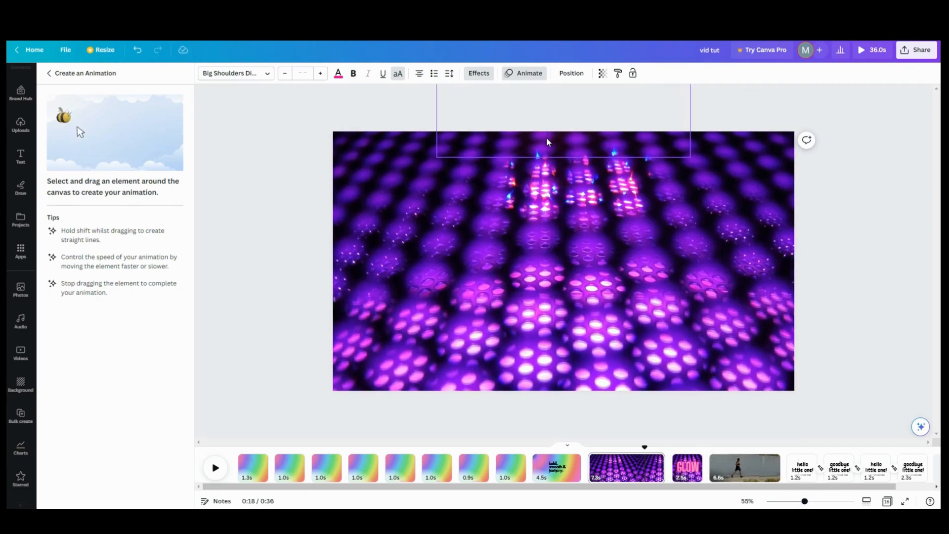
Step: Drag the glowing text down into the purple photo to record its new motion path
{"action": "left_click_drag", "start_coordinate": [547, 139], "coordinate": [545, 257]}
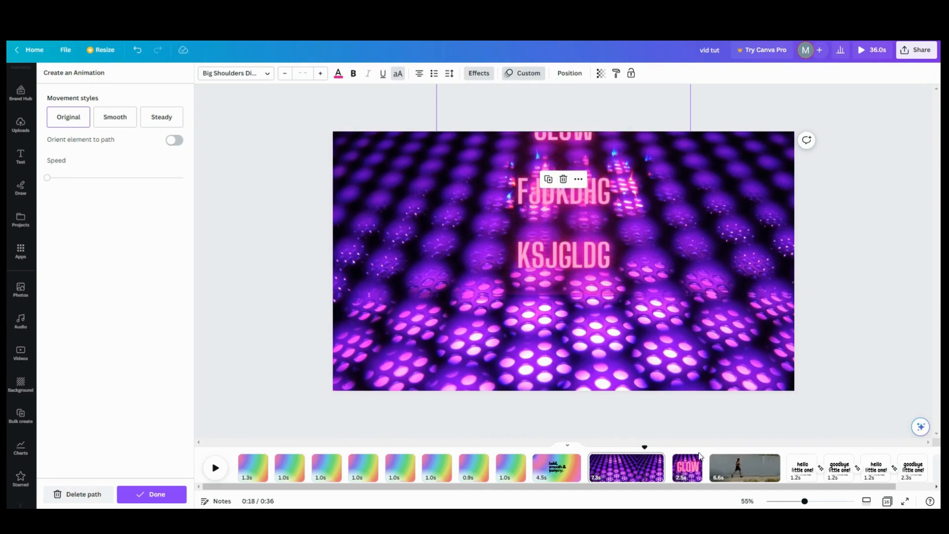
{"action": "left_click_drag", "start_coordinate": [805, 501], "coordinate": [791, 502]}
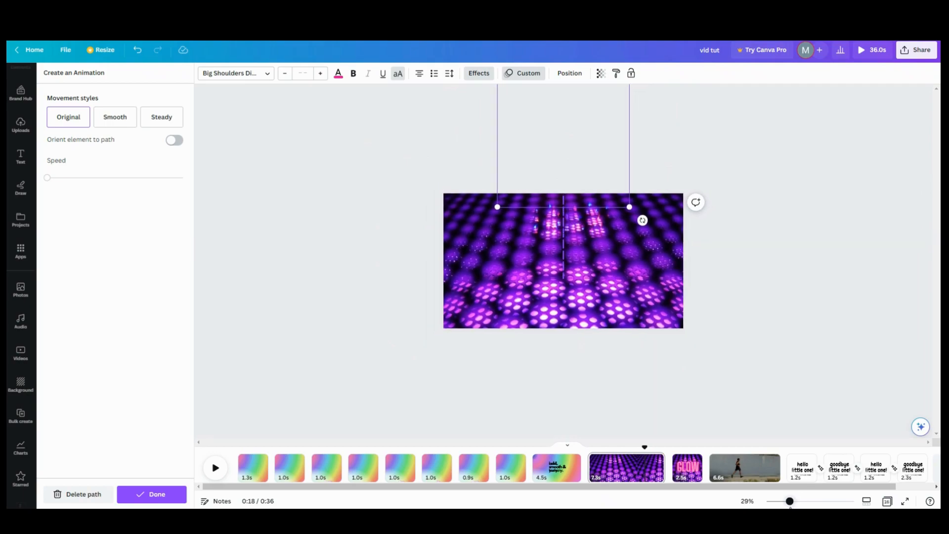
Step: Re-record the text's path down into the frame, apply Smooth movement style, and finish
{"action": "left_click", "coordinate": [99, 494]}
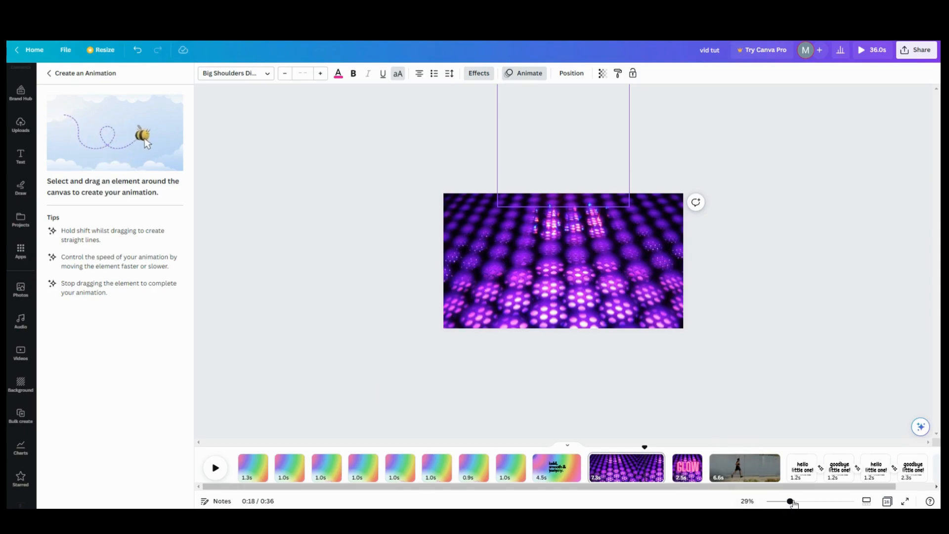
{"action": "left_click_drag", "start_coordinate": [792, 502], "coordinate": [790, 503]}
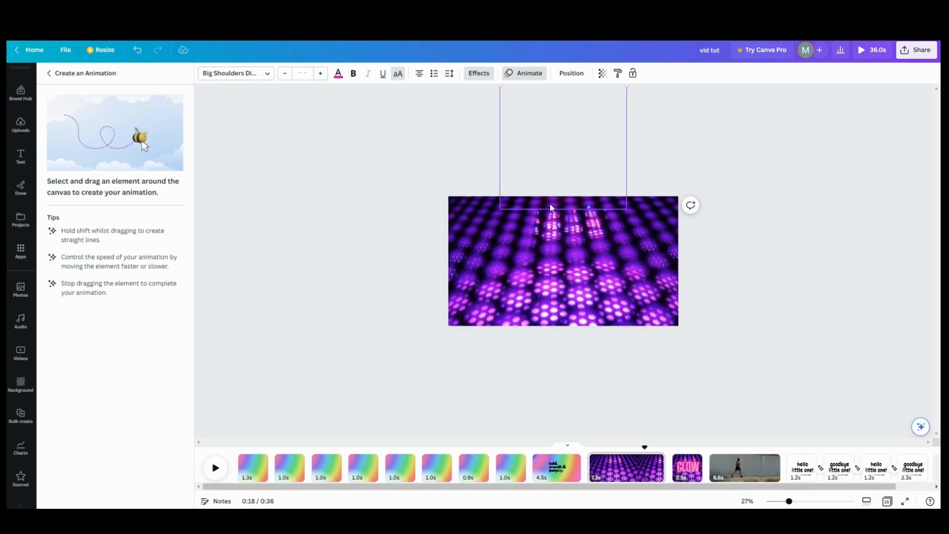
{"action": "mouse_move", "coordinate": [550, 205]}
{"action": "left_mouse_down"}
{"action": "mouse_move", "coordinate": [548, 406]}
{"action": "mouse_move", "coordinate": [558, 472]}
{"action": "left_mouse_up"}
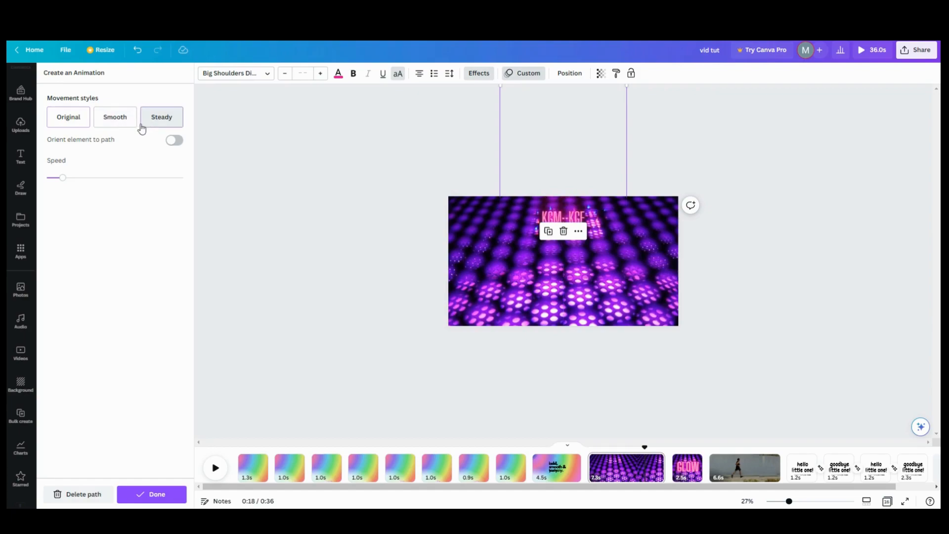
{"action": "left_click", "coordinate": [124, 126]}
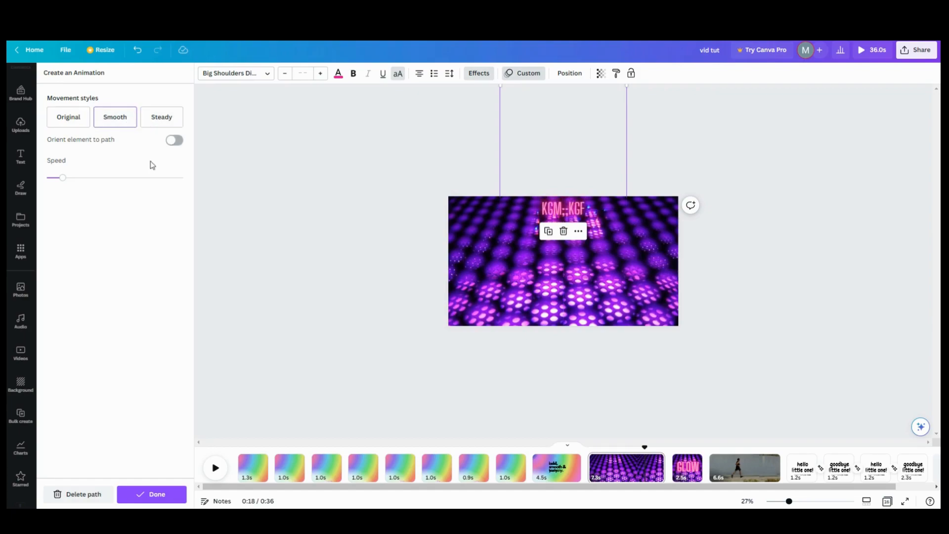
{"action": "left_click", "coordinate": [360, 346]}
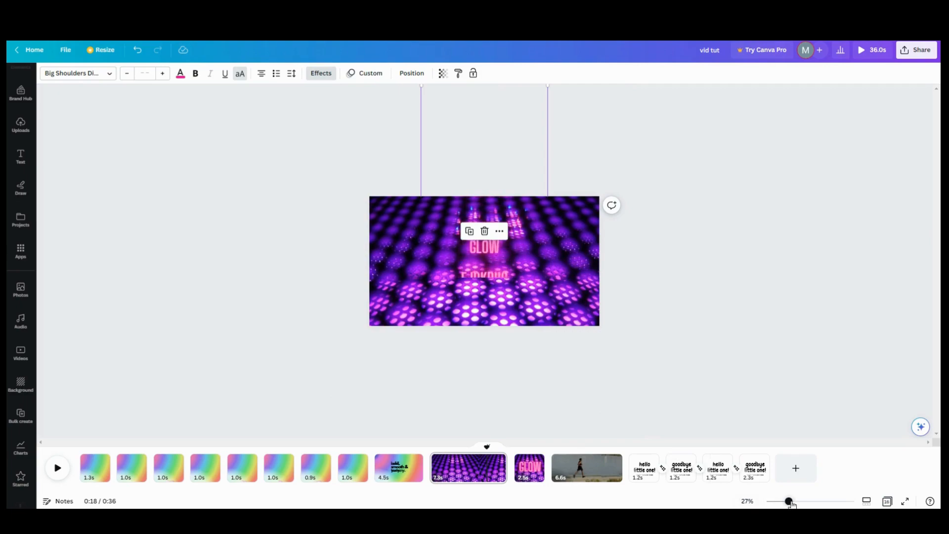
Step: Play the video from the 7.3s purple light-grid page through to the RUN page
{"action": "left_click_drag", "start_coordinate": [790, 503], "coordinate": [802, 503]}
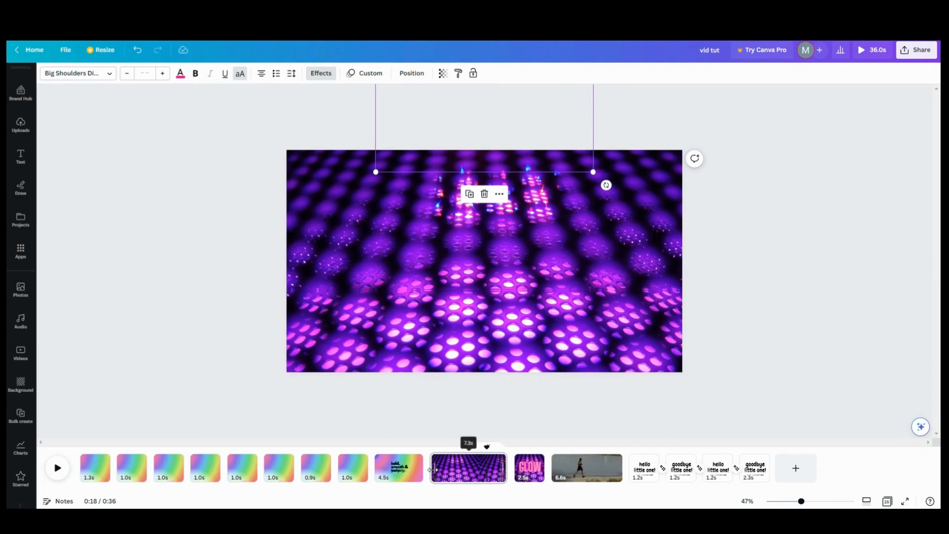
{"action": "left_click", "coordinate": [433, 470]}
{"action": "left_click", "coordinate": [57, 468]}
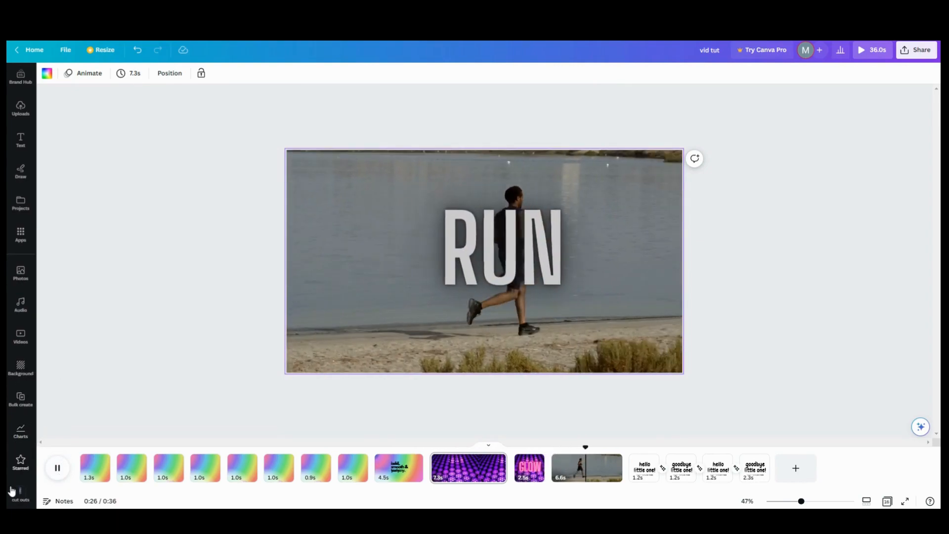
Step: Add the starred spotlight cone to the purple page and rotate it upside down to about -177°
{"action": "scroll", "coordinate": [20, 477], "scroll_direction": "down", "scroll_amount": 1}
{"action": "left_click", "coordinate": [21, 462]}
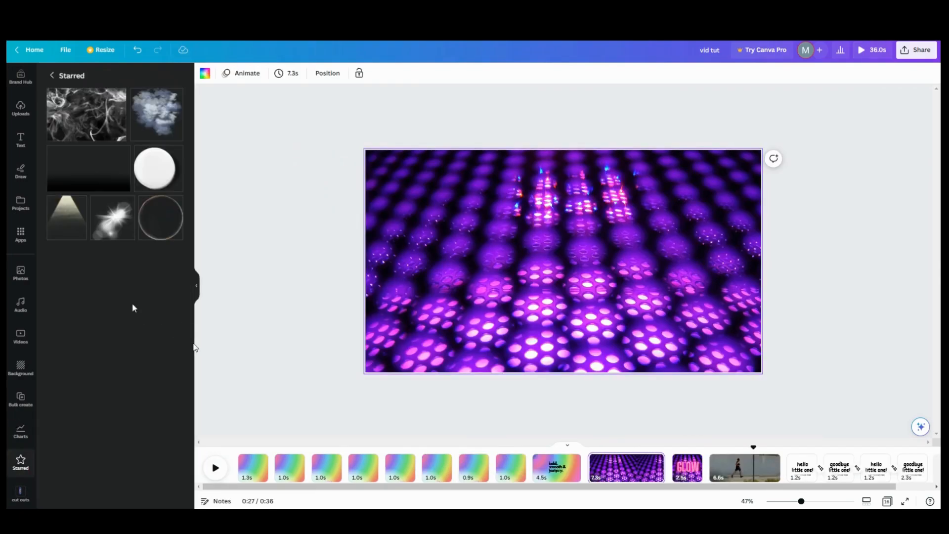
{"action": "left_click", "coordinate": [87, 197]}
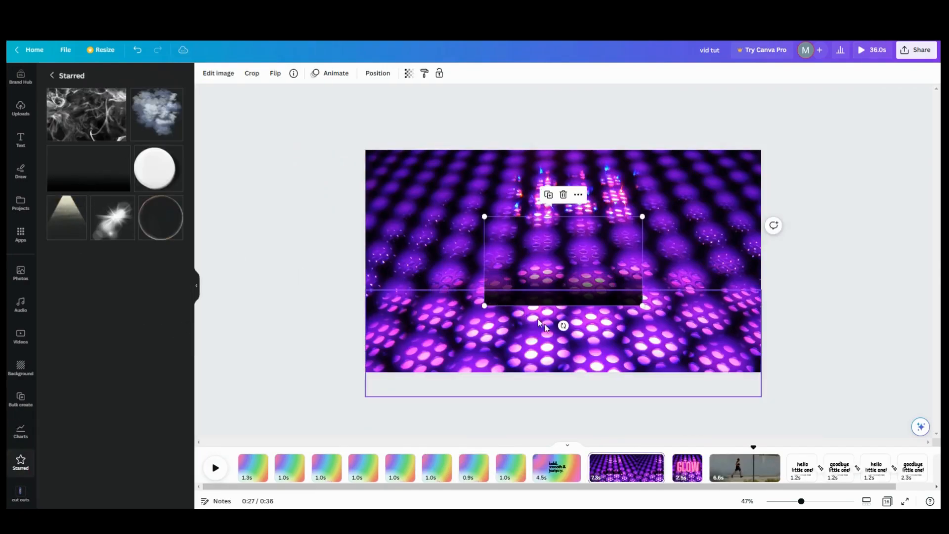
{"action": "left_click_drag", "start_coordinate": [563, 325], "coordinate": [566, 203]}
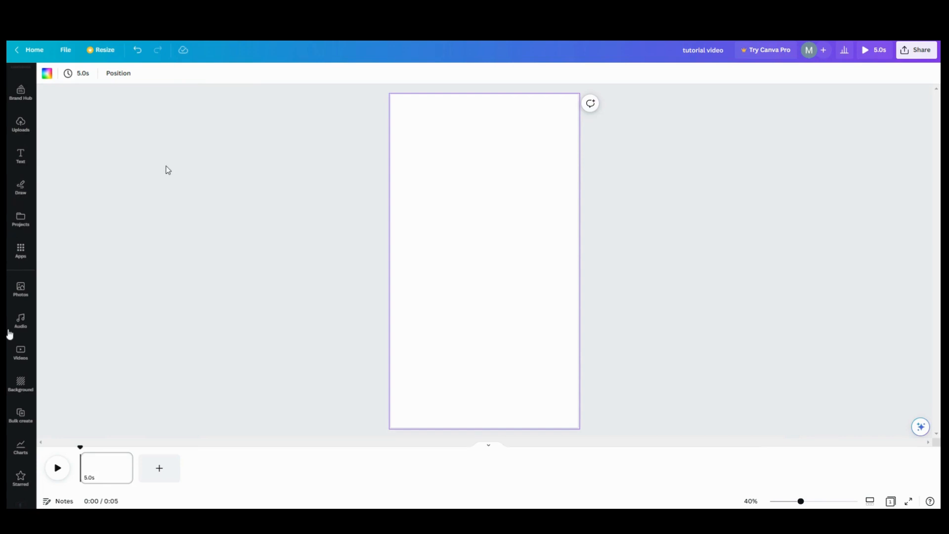
Step: Add the recently used blue smoke video, rotate it upright to -92°, and set it as background
{"action": "left_click", "coordinate": [22, 351]}
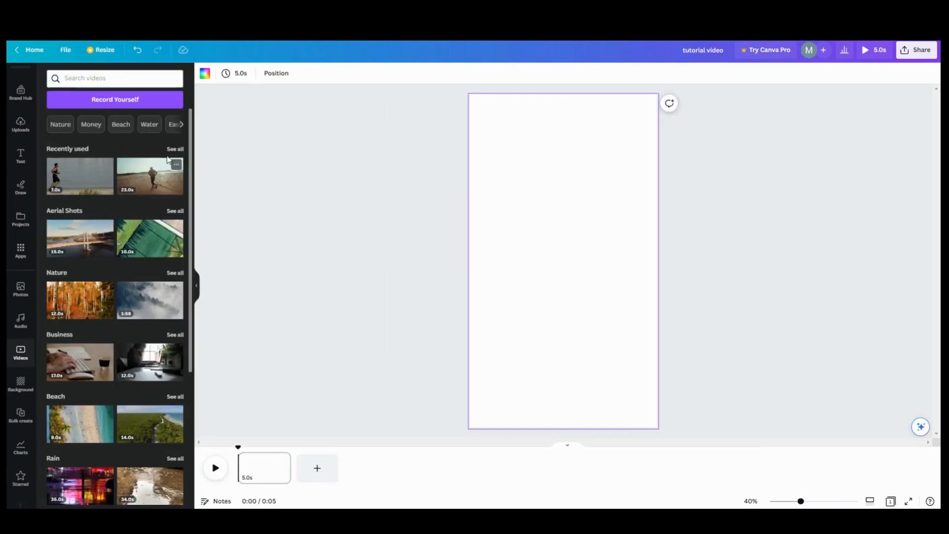
{"action": "left_click", "coordinate": [173, 150]}
{"action": "left_click", "coordinate": [93, 286]}
{"action": "left_click_drag", "start_coordinate": [564, 323], "coordinate": [629, 260]}
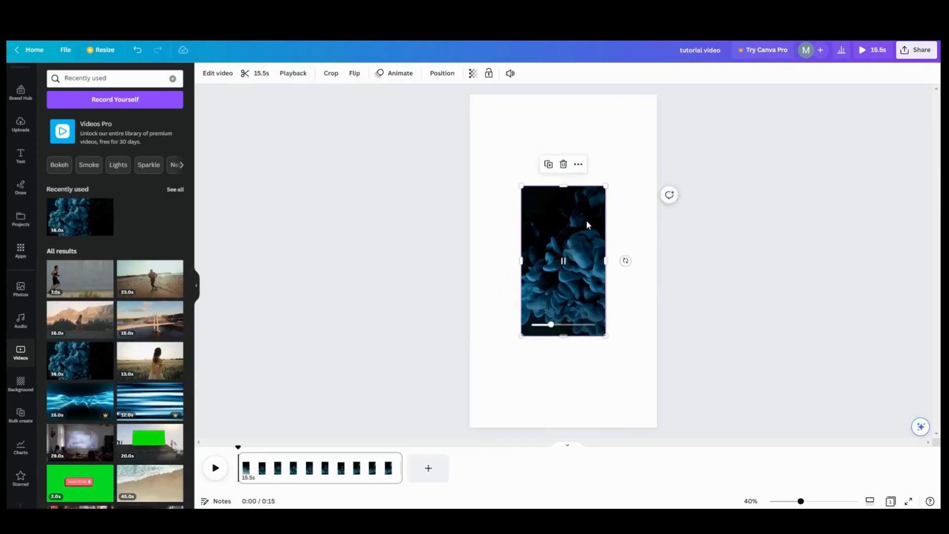
{"action": "left_click", "coordinate": [579, 166]}
{"action": "left_click", "coordinate": [624, 364]}
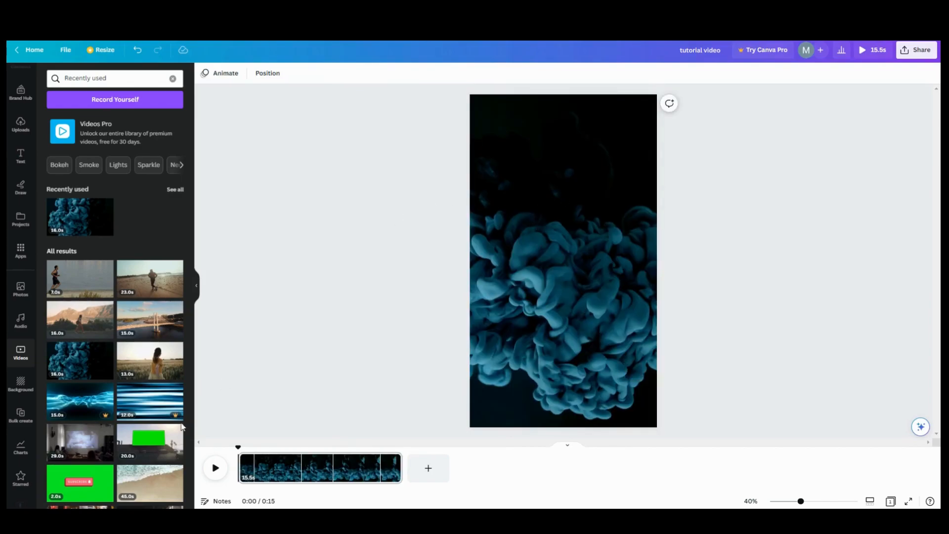
Step: Add the starred dark gradient, flip and stretch it, then duplicate it across the page top
{"action": "scroll", "coordinate": [15, 430], "scroll_direction": "down", "scroll_amount": 1}
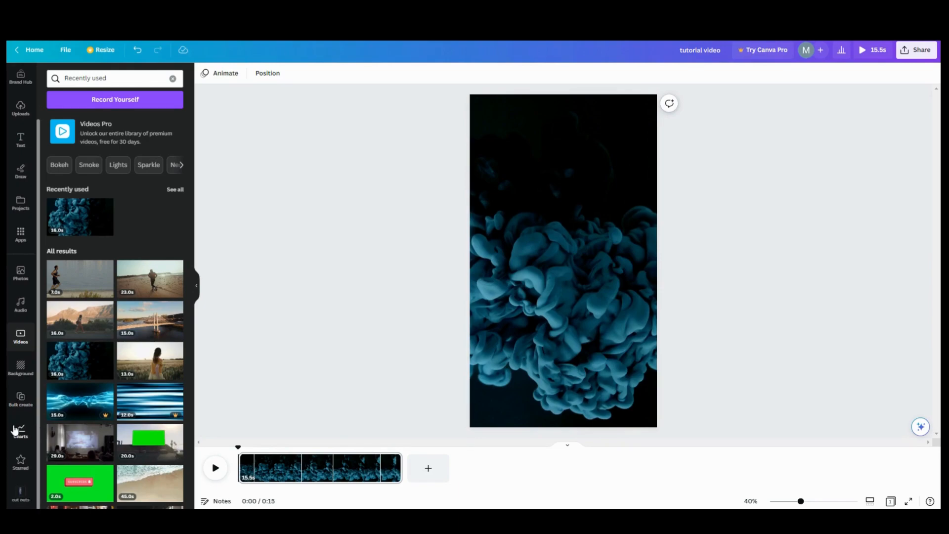
{"action": "left_click", "coordinate": [15, 463]}
{"action": "left_click", "coordinate": [103, 175]}
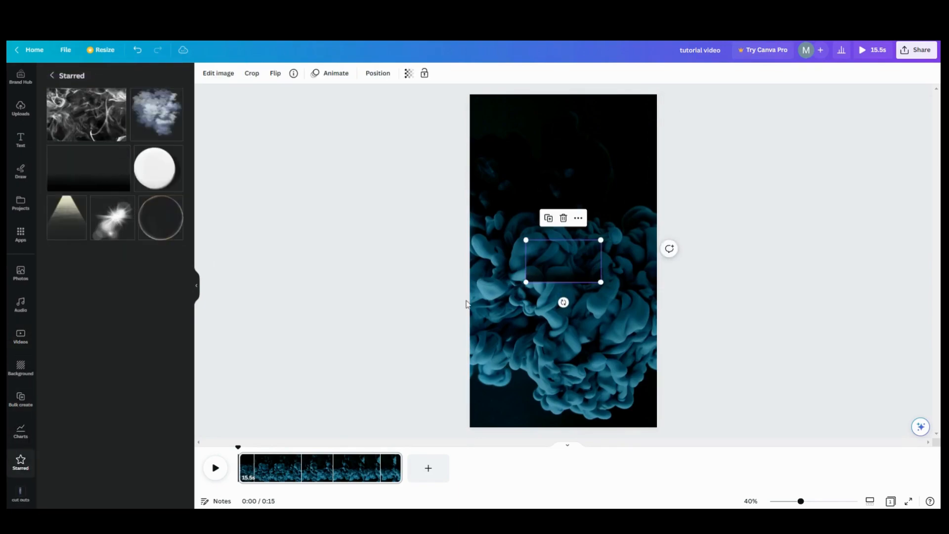
{"action": "left_click_drag", "start_coordinate": [569, 306], "coordinate": [566, 202]}
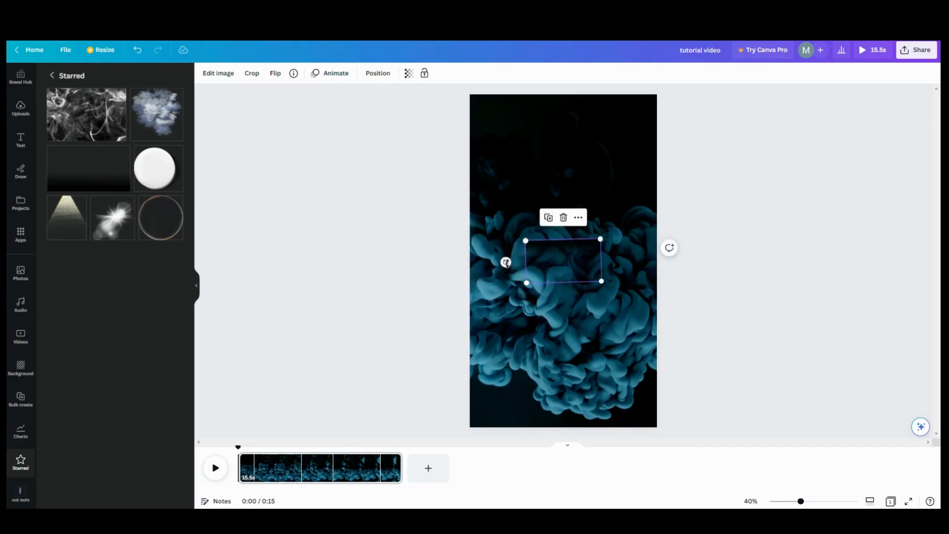
{"action": "left_click_drag", "start_coordinate": [505, 264], "coordinate": [493, 117]}
{"action": "left_click_drag", "start_coordinate": [544, 139], "coordinate": [663, 179]}
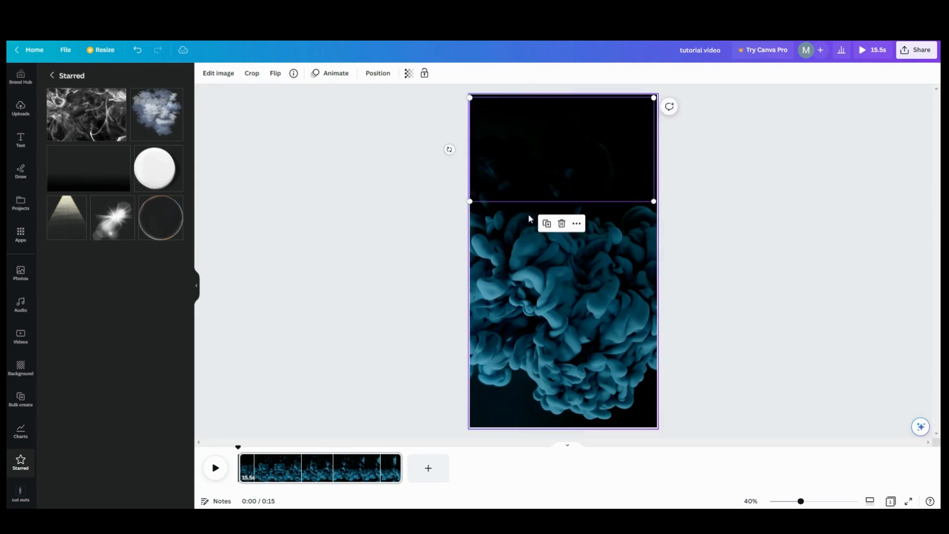
{"action": "left_click", "coordinate": [548, 229]}
{"action": "left_click_drag", "start_coordinate": [542, 193], "coordinate": [537, 189]}
{"action": "left_click_drag", "start_coordinate": [529, 148], "coordinate": [530, 150]}
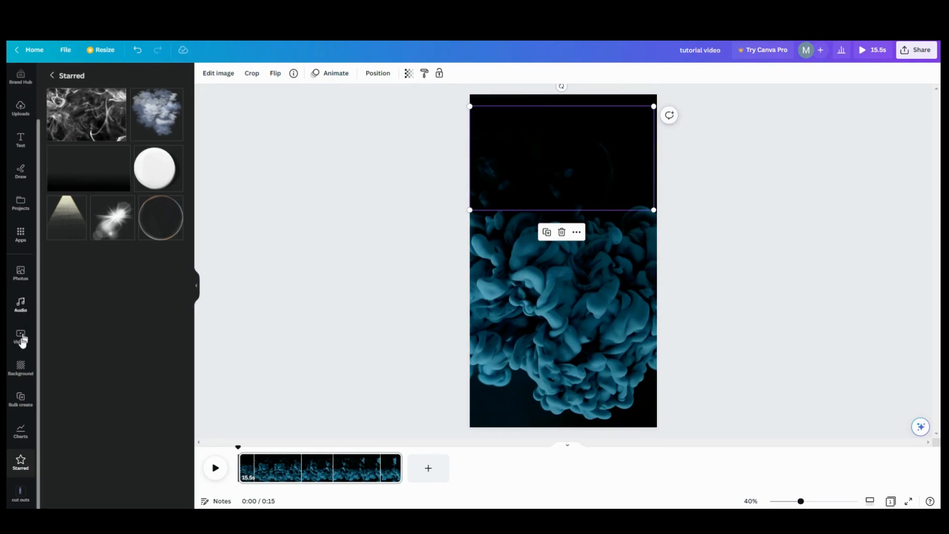
{"action": "scroll", "coordinate": [16, 391], "scroll_direction": "up", "scroll_amount": 2}
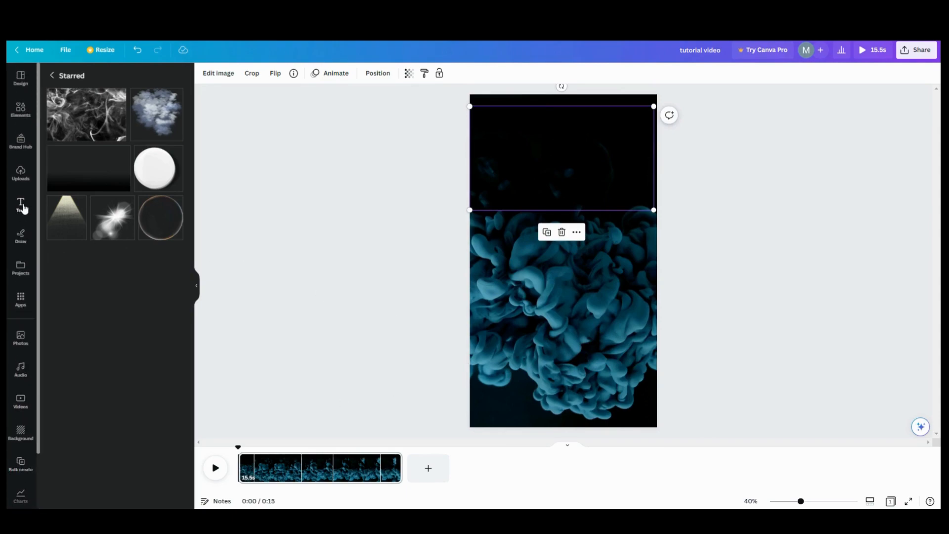
Step: Add the 'welcome little one!' text combo, layer it beneath the gradients, and raise it up the page
{"action": "left_click", "coordinate": [22, 206]}
{"action": "left_click", "coordinate": [150, 305]}
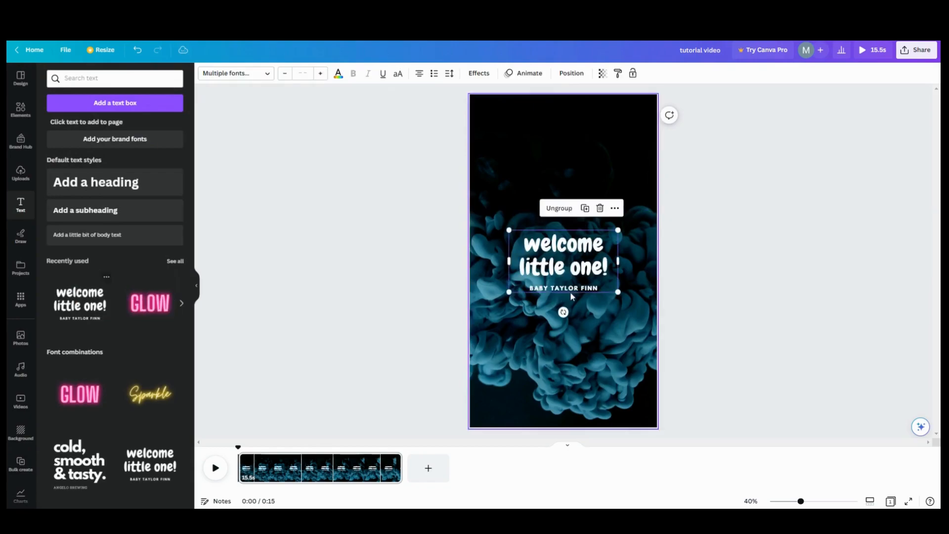
{"action": "left_click_drag", "start_coordinate": [564, 273], "coordinate": [561, 250]}
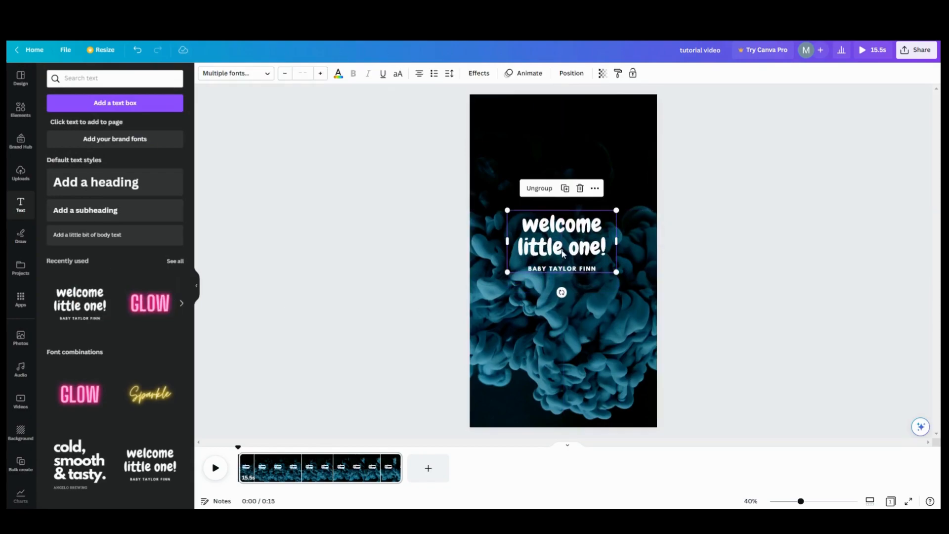
{"action": "left_click", "coordinate": [572, 73]}
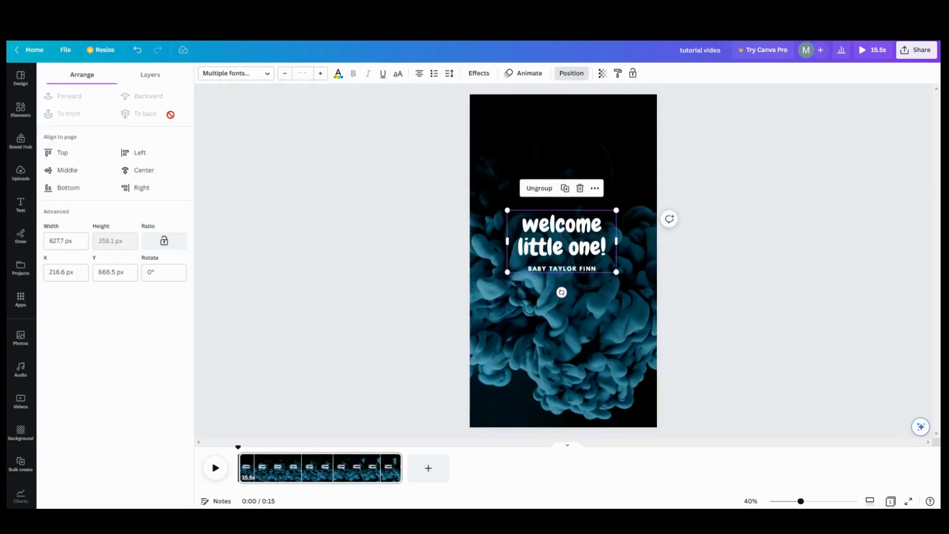
{"action": "left_click", "coordinate": [155, 79]}
{"action": "left_click_drag", "start_coordinate": [121, 130], "coordinate": [117, 218]}
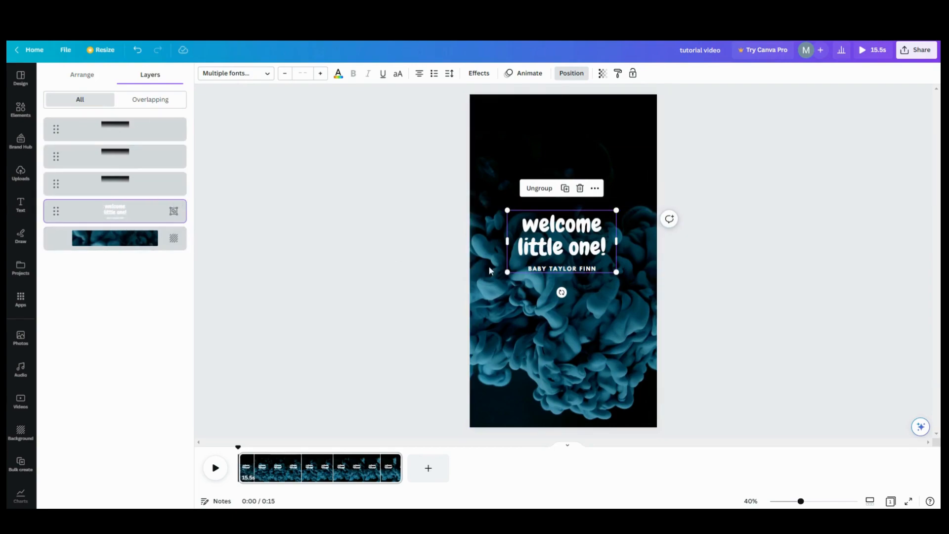
{"action": "left_click_drag", "start_coordinate": [570, 250], "coordinate": [570, 126]}
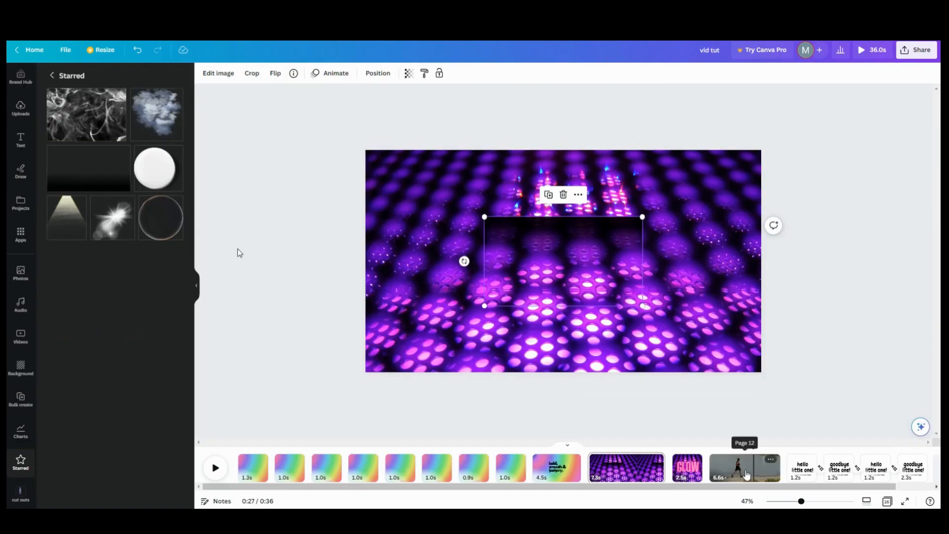
Step: On the RUN page, adjust the lower video strip's height over the RUN text, then play from there
{"action": "left_click", "coordinate": [744, 467]}
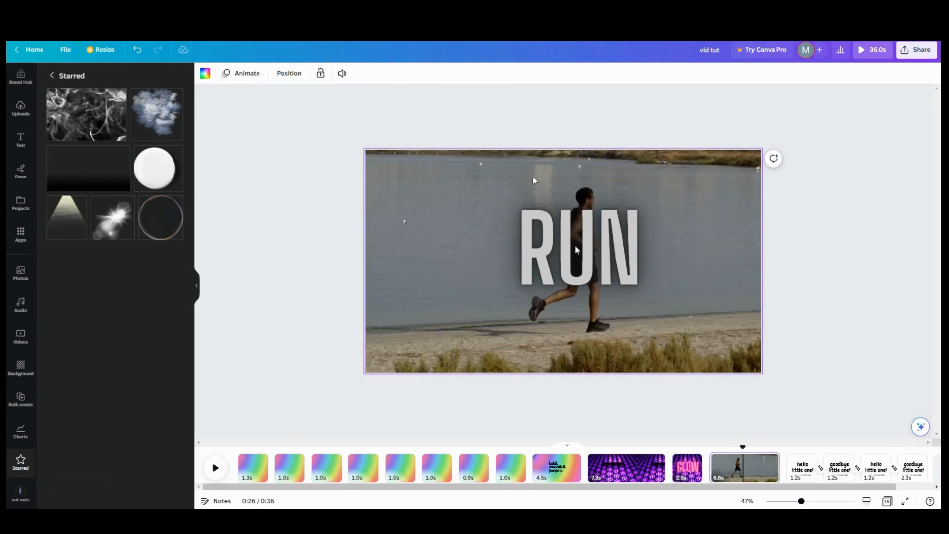
{"action": "left_click", "coordinate": [413, 354]}
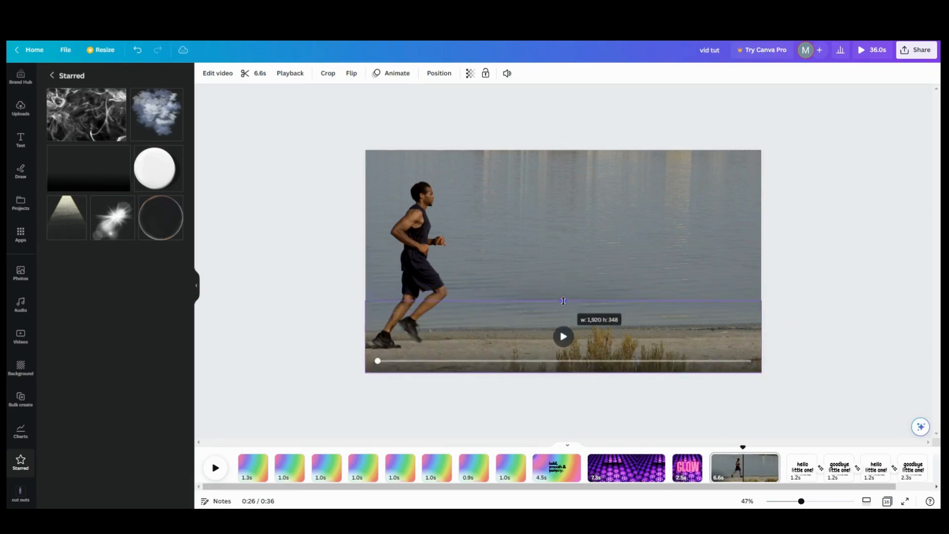
{"action": "mouse_move", "coordinate": [519, 347]}
{"action": "left_mouse_down"}
{"action": "mouse_move", "coordinate": [525, 296]}
{"action": "mouse_move", "coordinate": [446, 289]}
{"action": "mouse_move", "coordinate": [530, 271]}
{"action": "mouse_move", "coordinate": [513, 297]}
{"action": "mouse_move", "coordinate": [506, 334]}
{"action": "mouse_move", "coordinate": [517, 339]}
{"action": "left_mouse_up"}
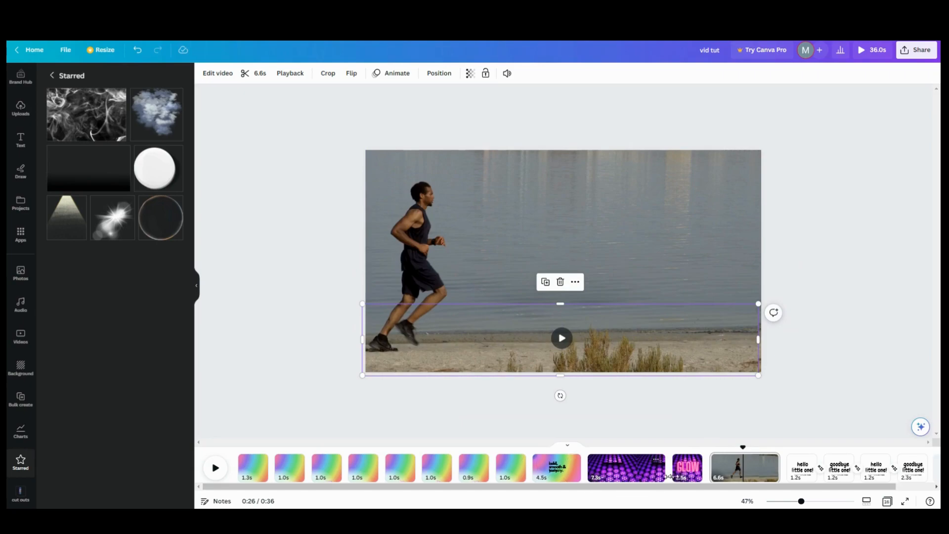
{"action": "left_click", "coordinate": [744, 467]}
{"action": "left_click", "coordinate": [216, 469]}
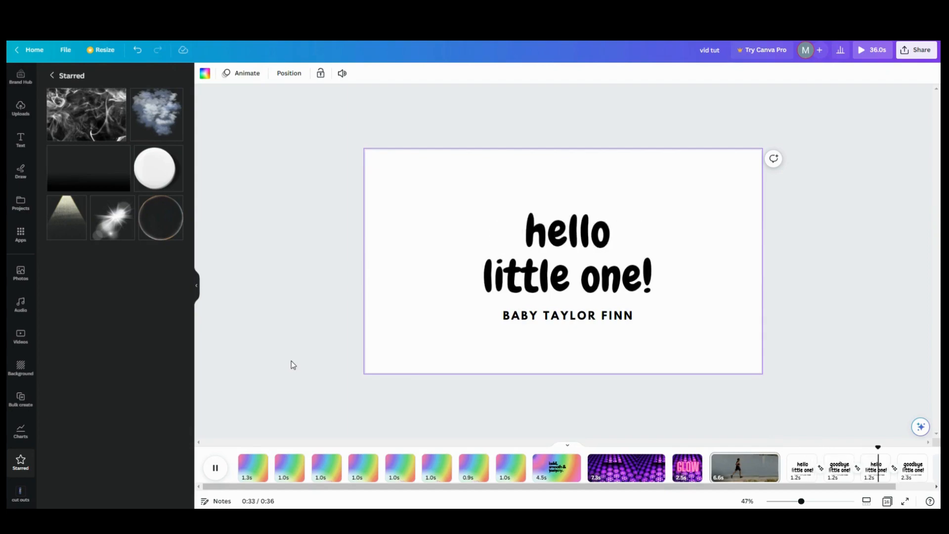
Step: Pause the preview on the final 'goodbye little one!' page
{"action": "left_click", "coordinate": [216, 468]}
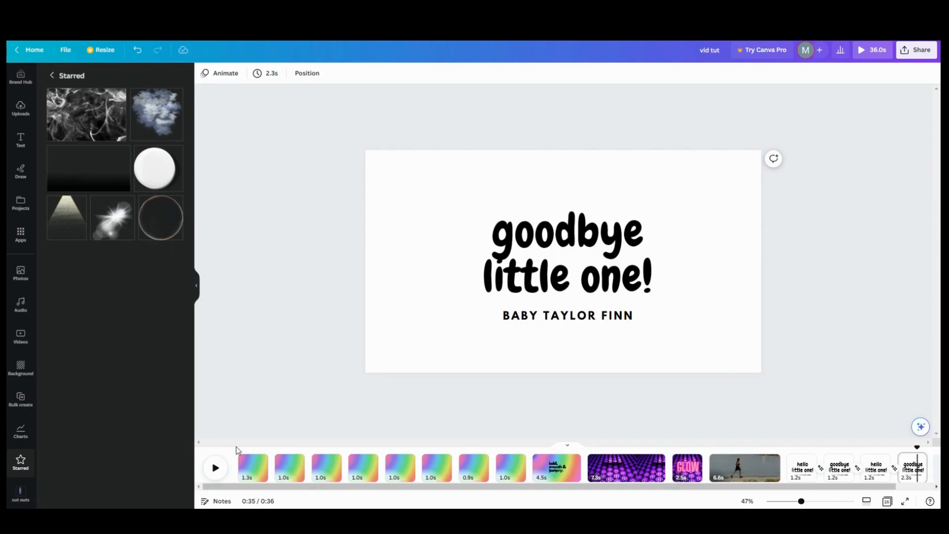